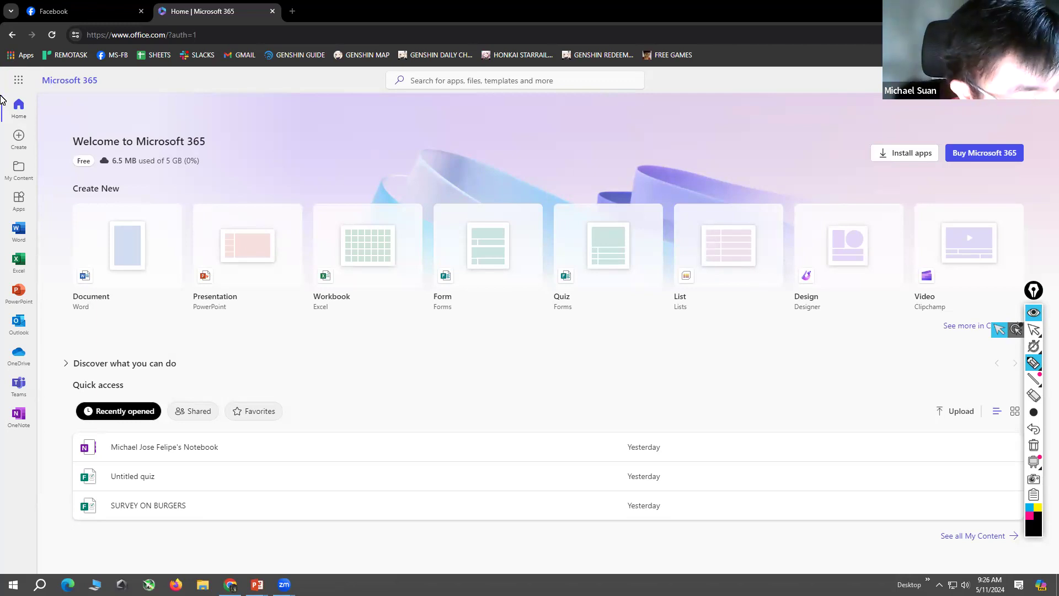
Step: Box the sidebar's app list with the pen, draw an arrow pointing to it, and erase the markings
mouse_move(1, 98)
mouse_down()
mouse_move(43, 99)
mouse_move(42, 413)
mouse_move(2, 441)
mouse_move(2, 106)
mouse_move(48, 109)
mouse_up()
drag(249, 340, 59, 223)
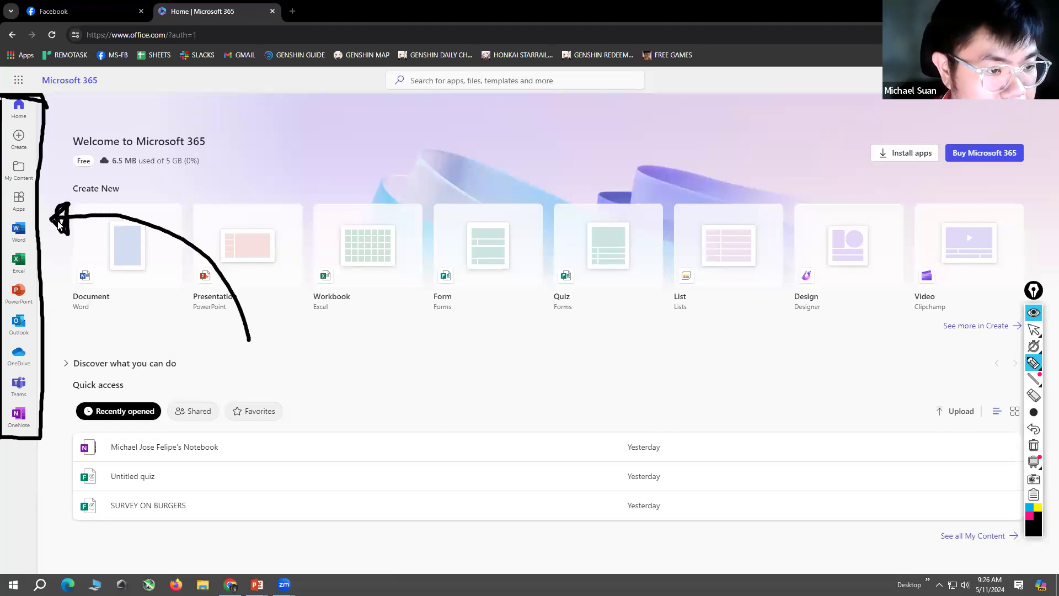
click(1034, 395)
mouse_move(170, 209)
mouse_down()
mouse_move(74, 233)
mouse_move(7, 73)
mouse_up()
Step: Circle the Apps entry in the sidebar with the pen and open the Apps page
click(1034, 329)
click(1034, 362)
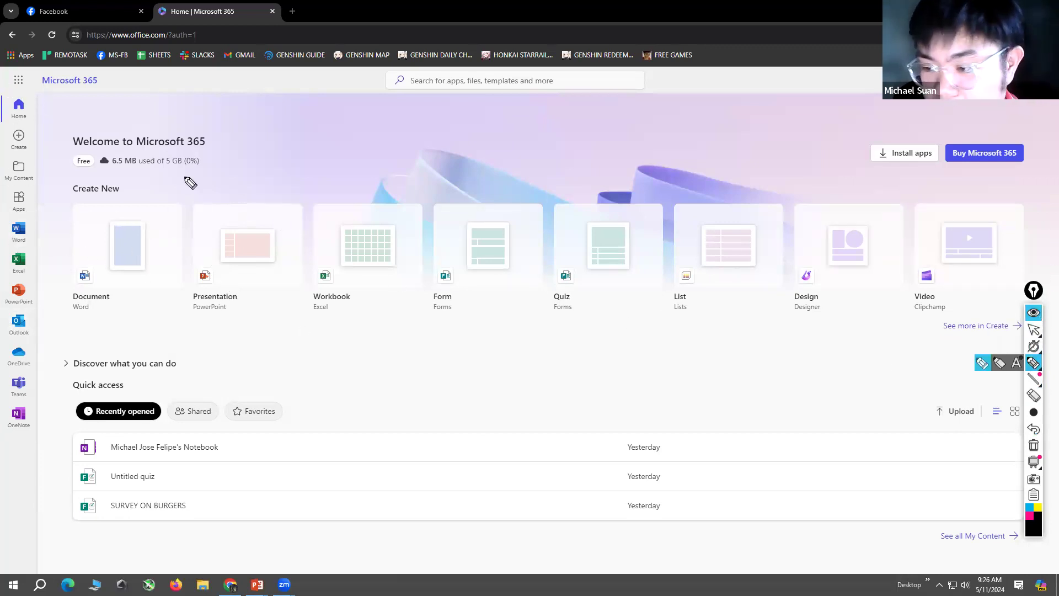
mouse_move(53, 189)
mouse_down()
mouse_move(6, 209)
mouse_move(57, 193)
mouse_up()
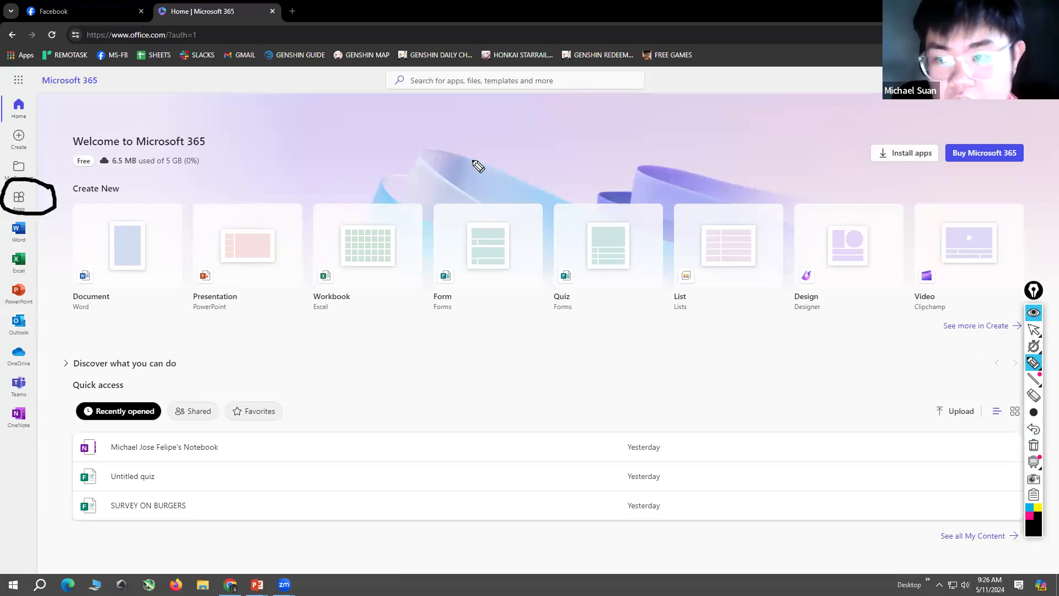
click(1040, 332)
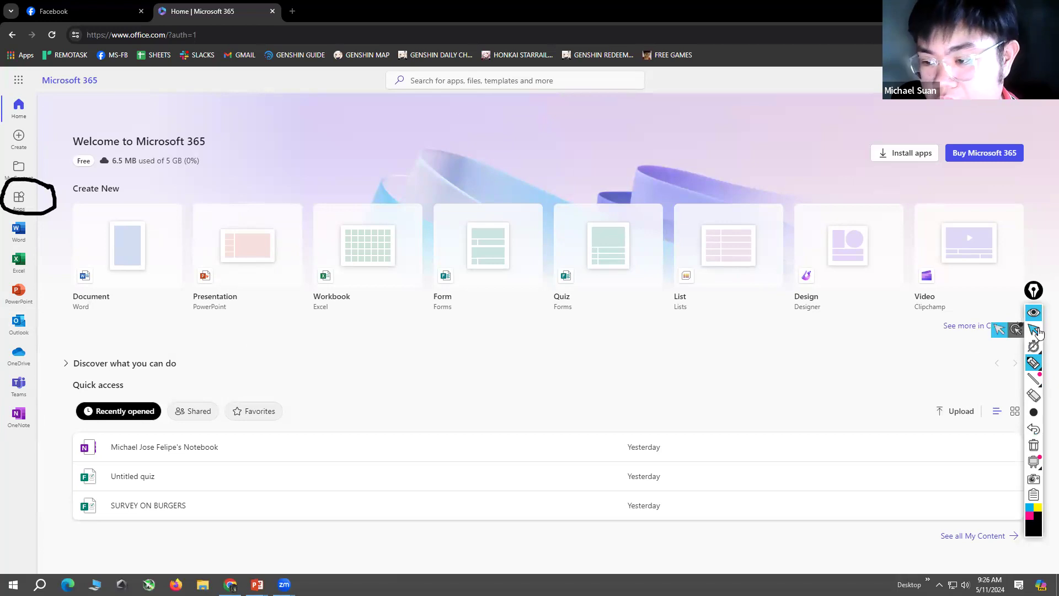
click(1034, 362)
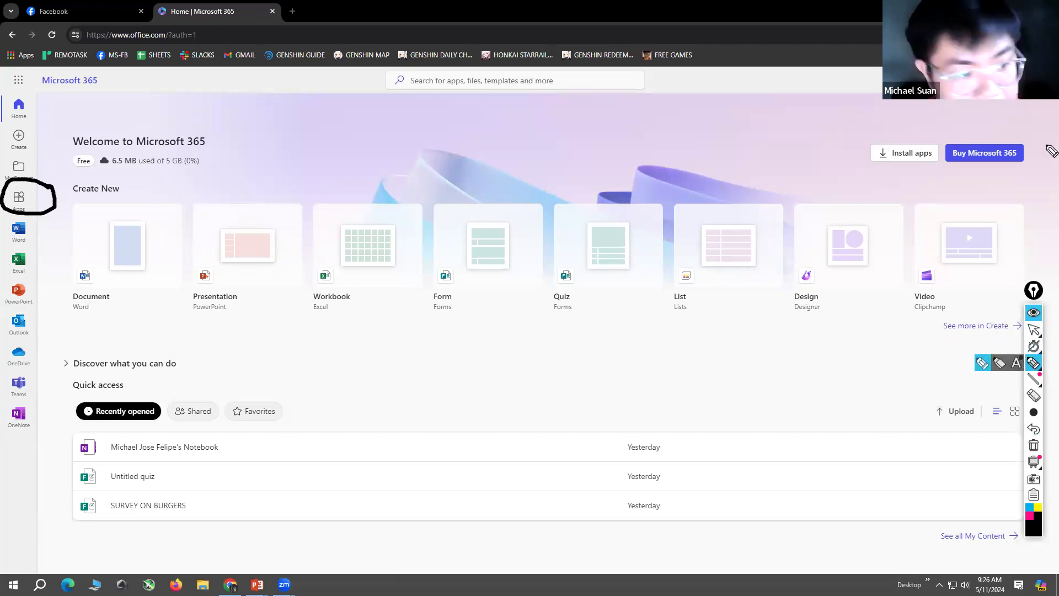
click(1034, 330)
click(18, 197)
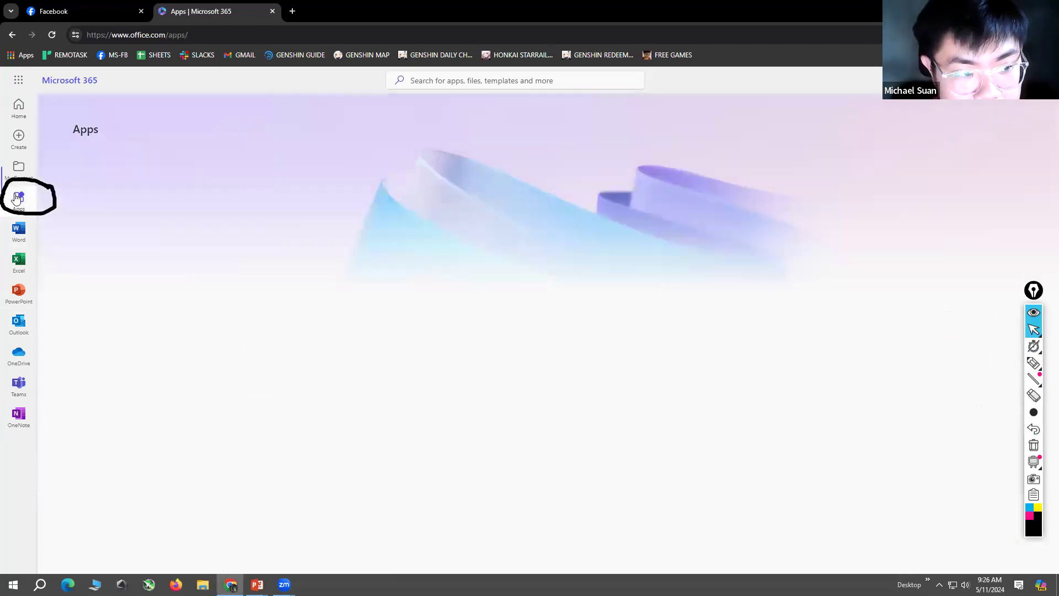
Step: Erase the pen circle around the Apps entry and return to the normal pointer
click(1034, 363)
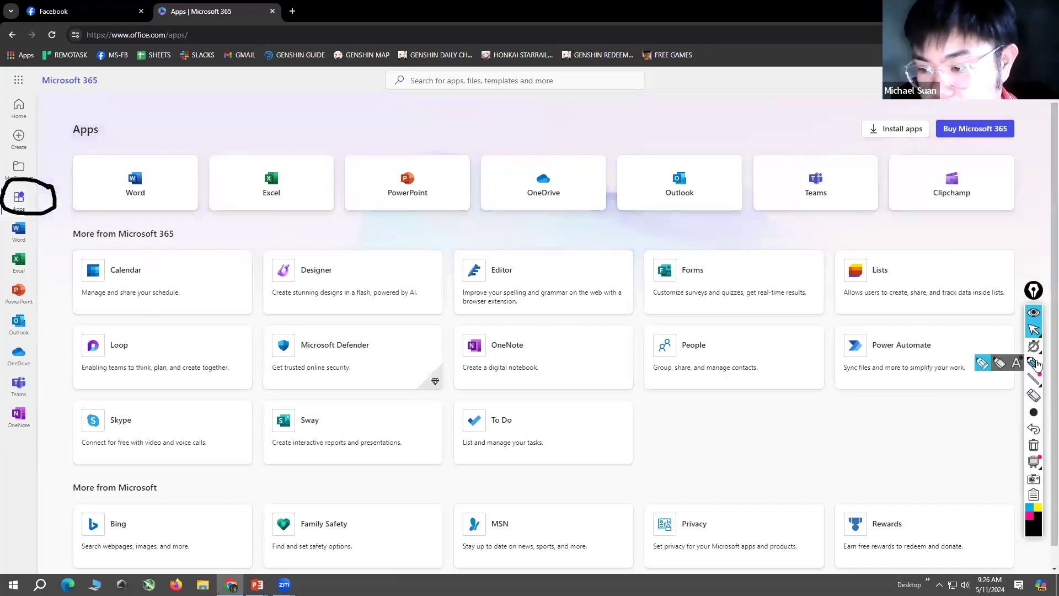
click(1034, 395)
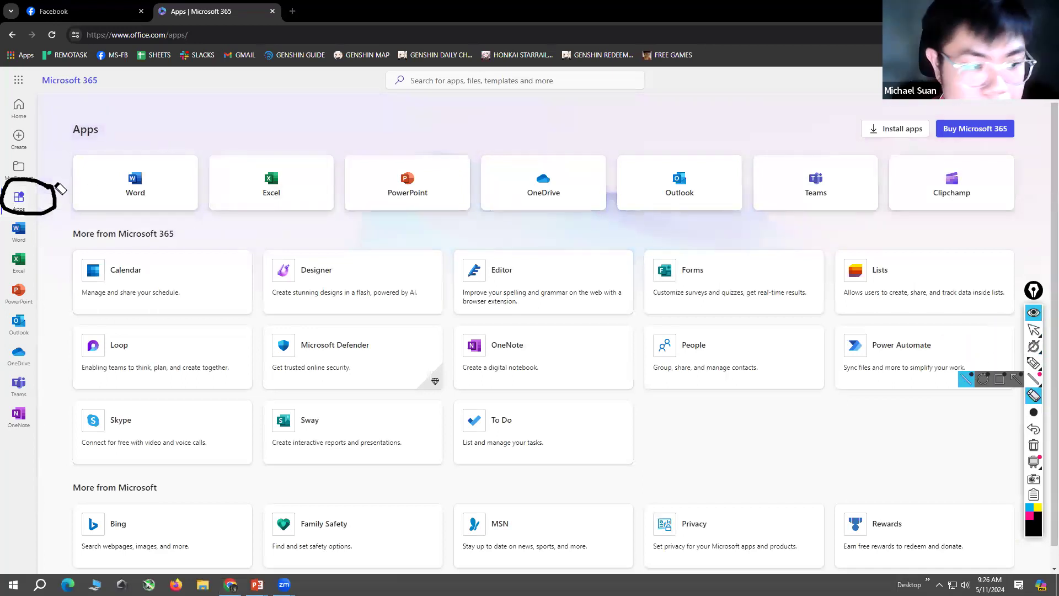
drag(57, 184, 28, 217)
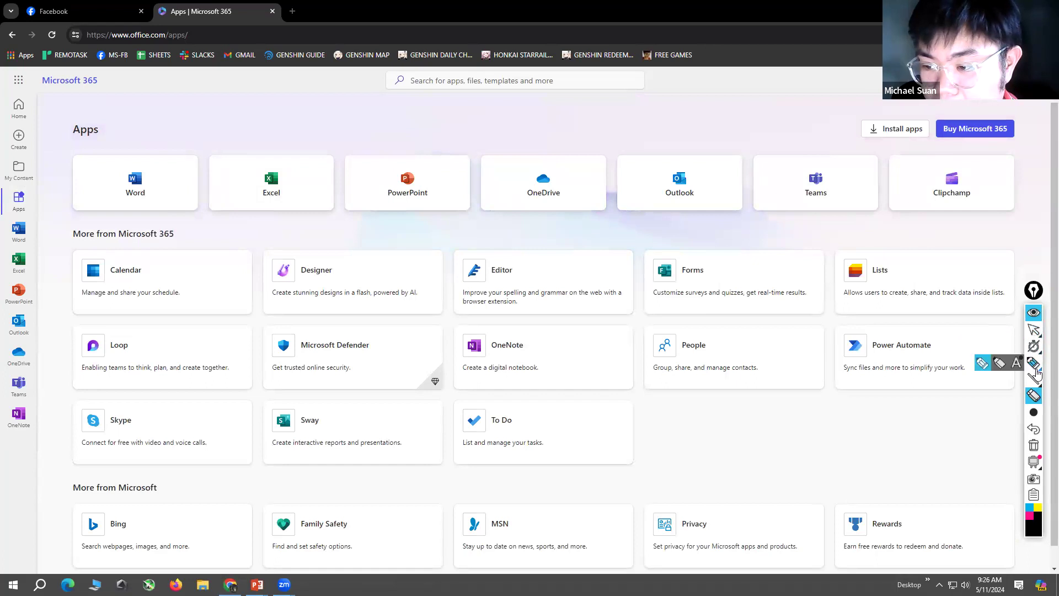
click(1034, 364)
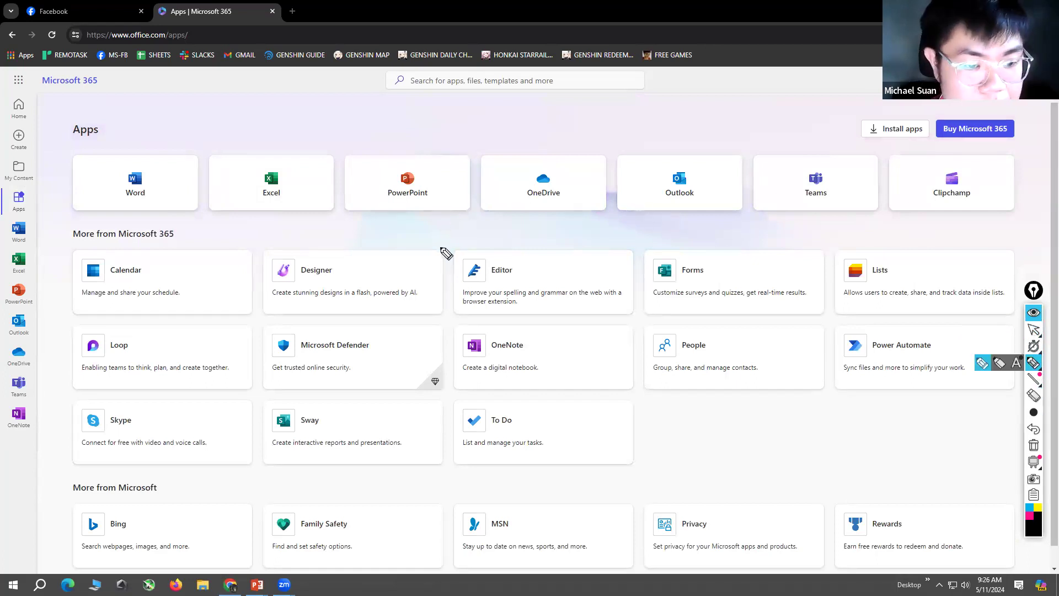
click(1034, 329)
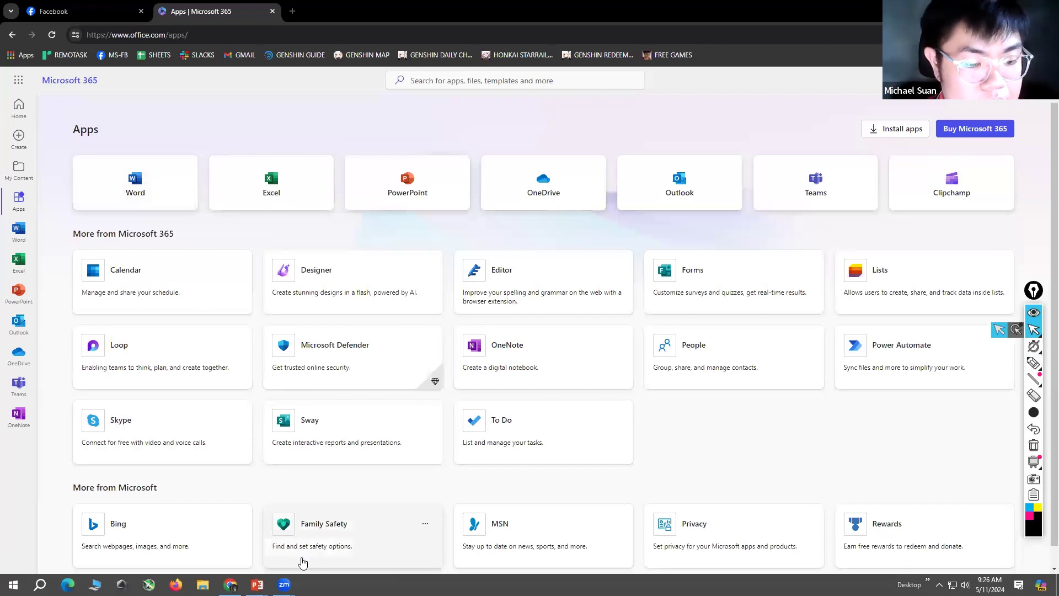
Step: Switch to the PowerPoint slide show and advance to the WORD slide
mouse_move(257, 584)
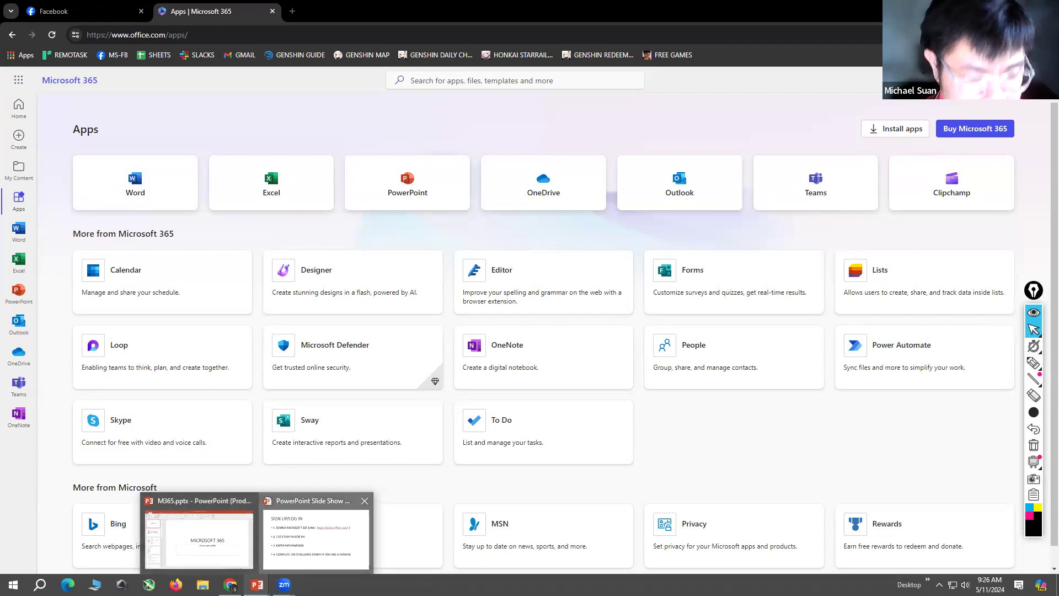
click(317, 537)
click(466, 389)
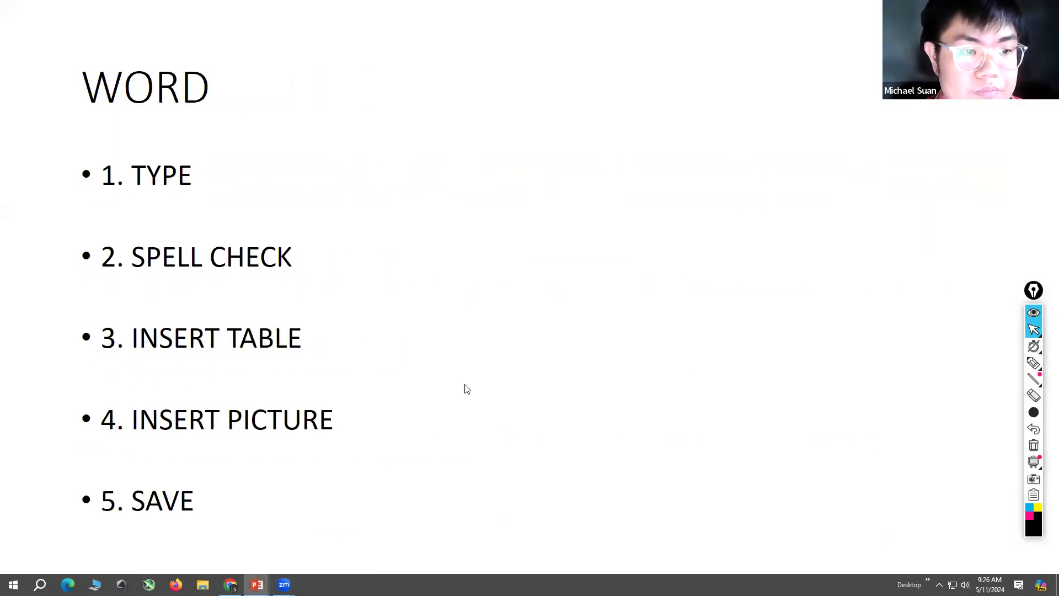
Step: Draw pen check marks beside all five items on the WORD slide, from TYPE to SAVE
mouse_move(1034, 364)
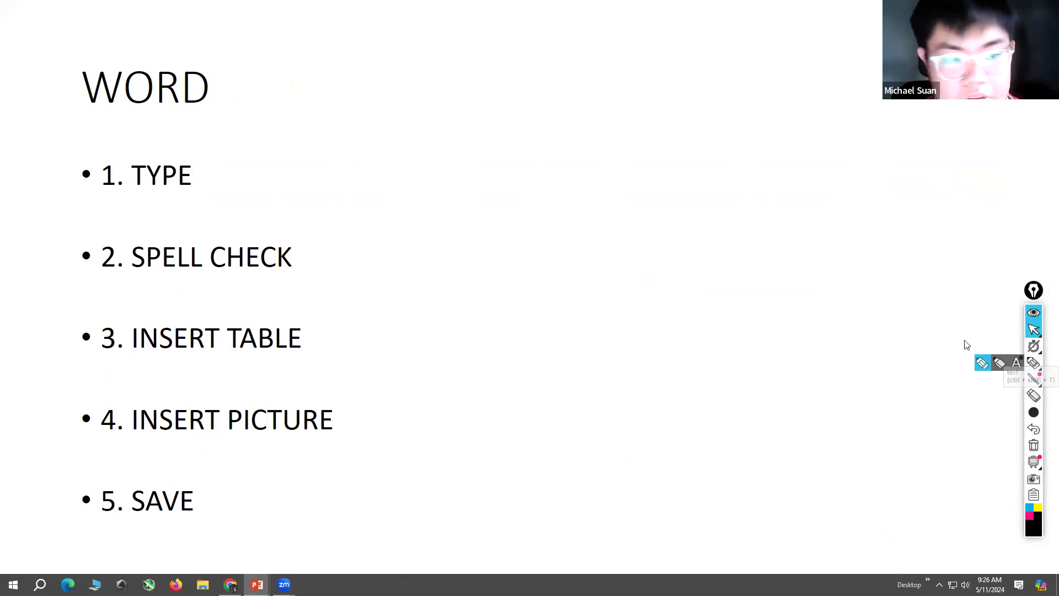
click(1033, 364)
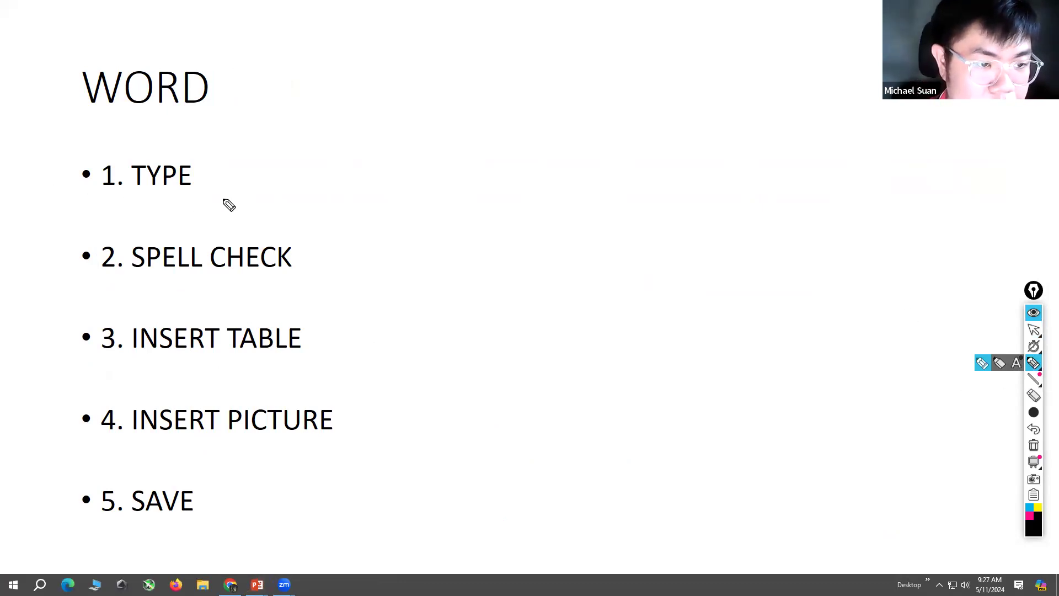
drag(204, 173, 246, 175)
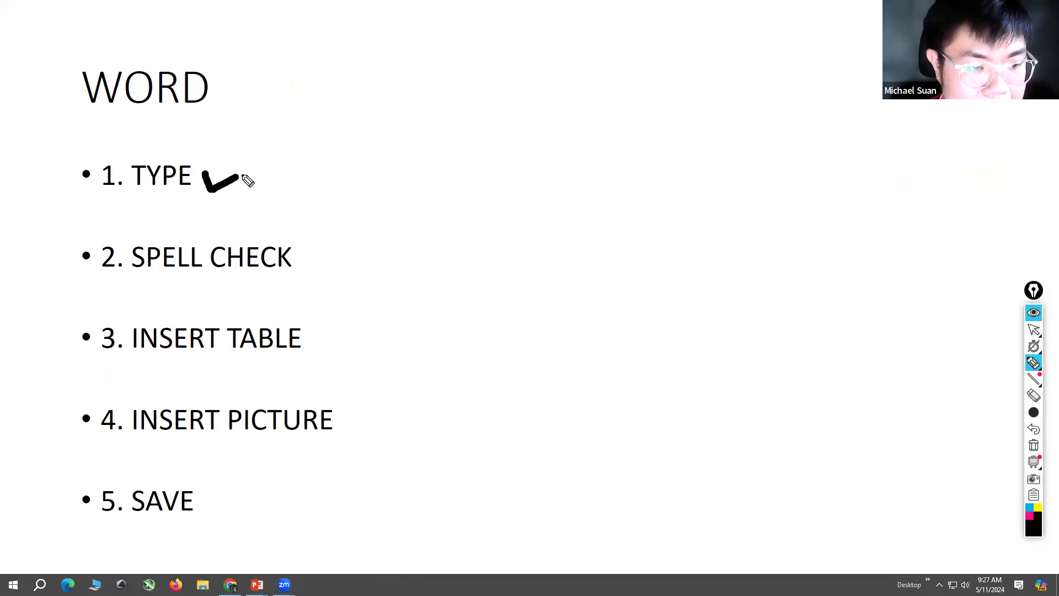
mouse_move(303, 251)
mouse_down()
mouse_move(311, 263)
mouse_move(345, 248)
mouse_up()
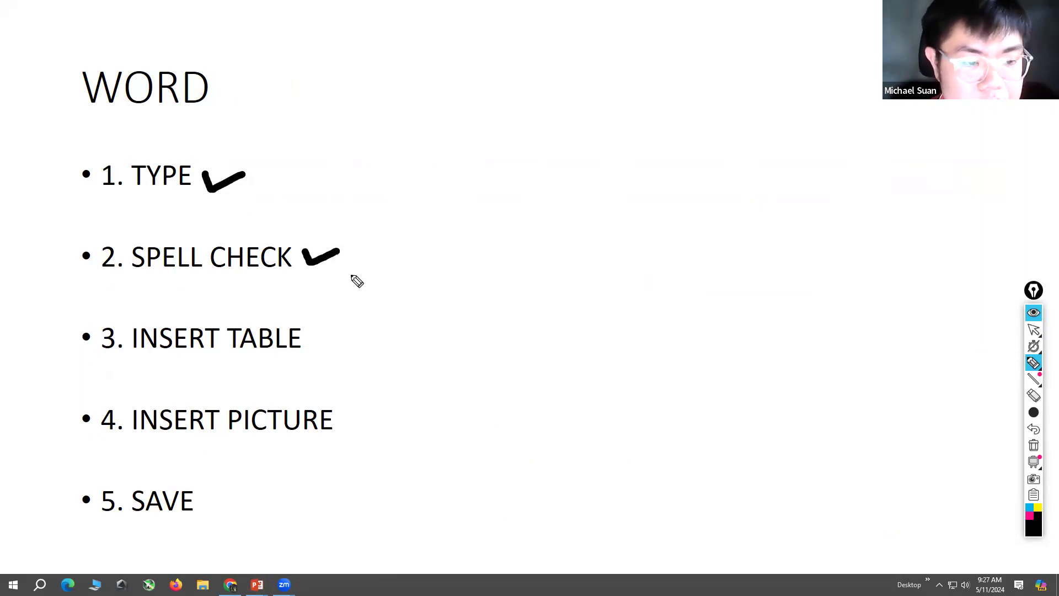
drag(323, 337, 360, 334)
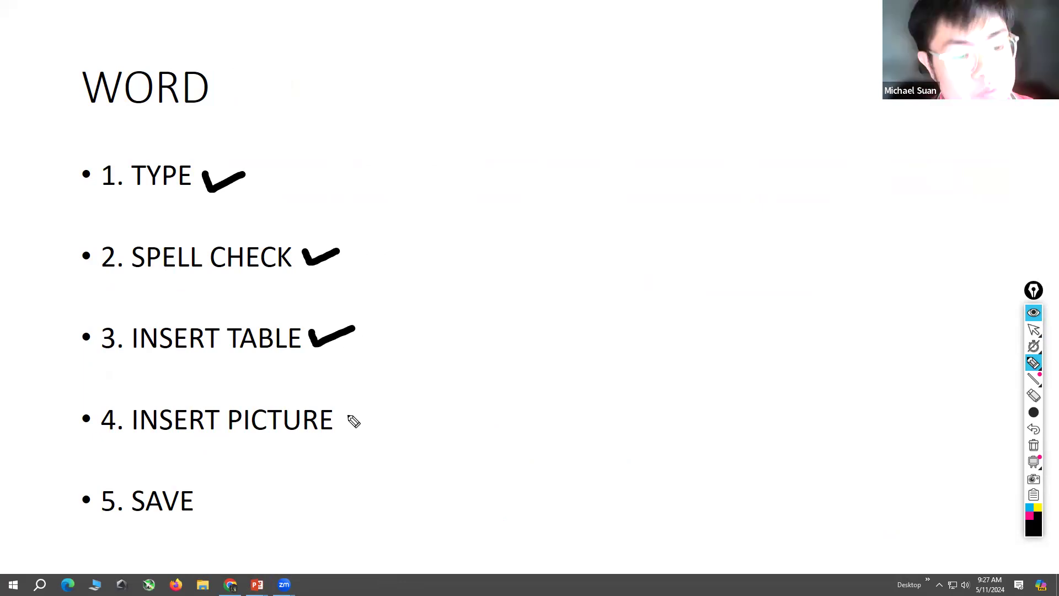
drag(348, 413, 420, 385)
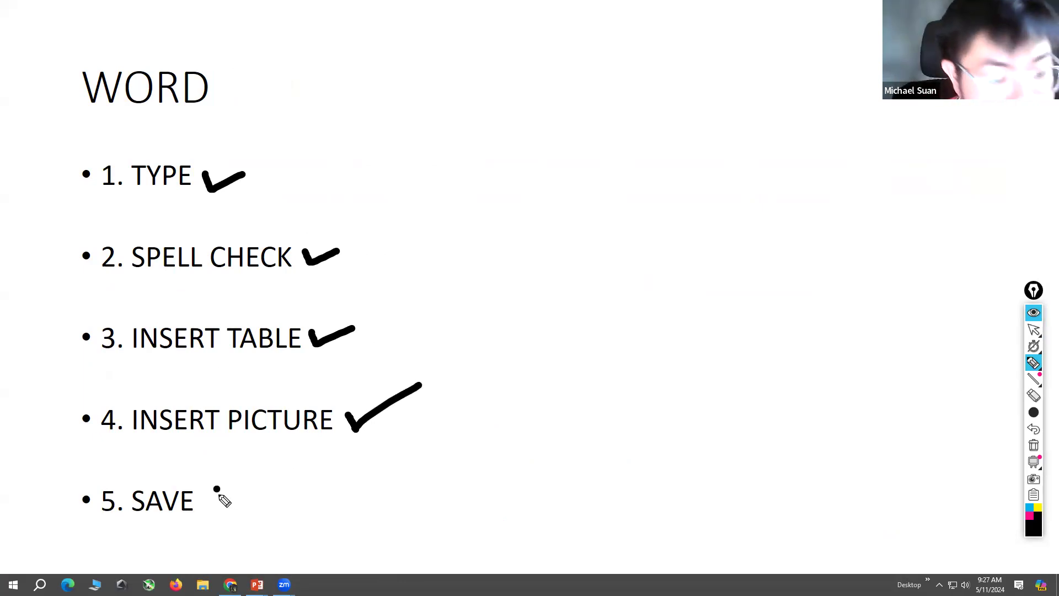
drag(214, 489, 275, 477)
Step: Erase all the check marks from the WORD slide and return to the normal pointer
click(1034, 395)
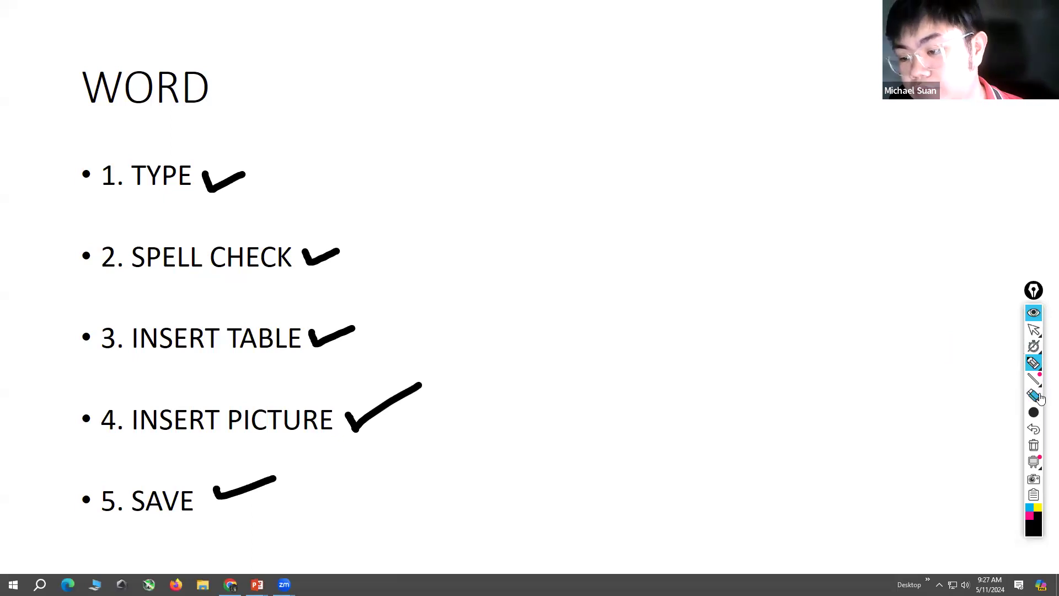
click(243, 499)
mouse_move(402, 459)
mouse_down()
mouse_move(288, 224)
mouse_move(204, 145)
mouse_up()
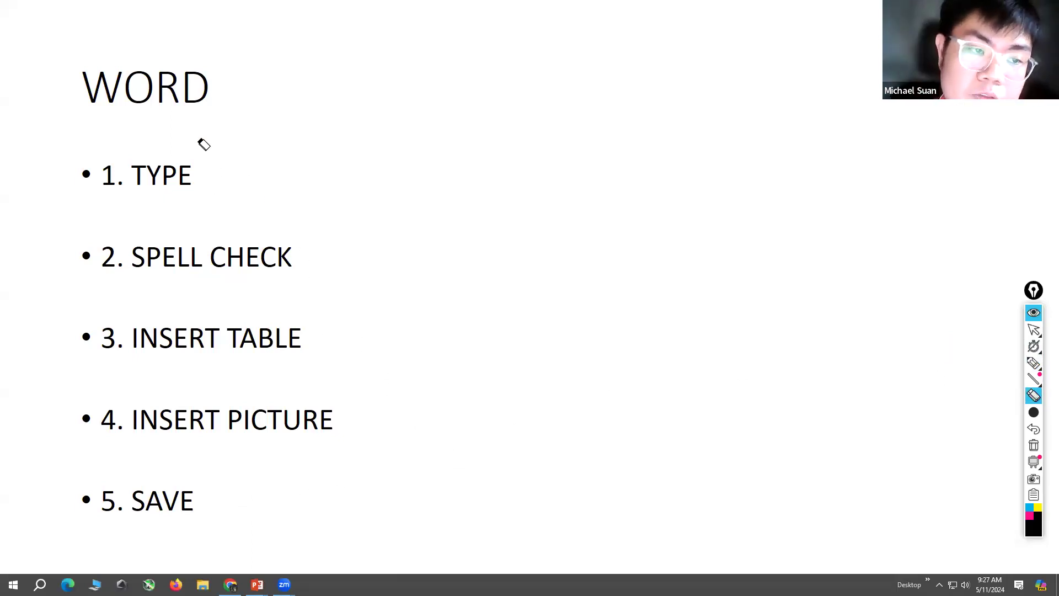
click(1034, 330)
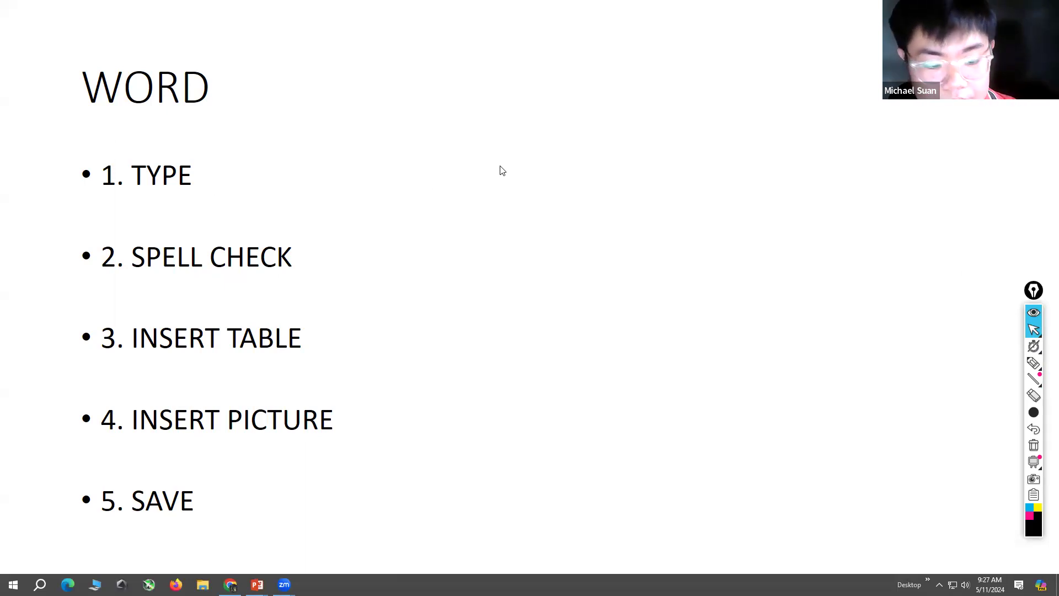
Step: Switch to Microsoft 365 in Chrome and create a blank Word document
key(alt+Tab)
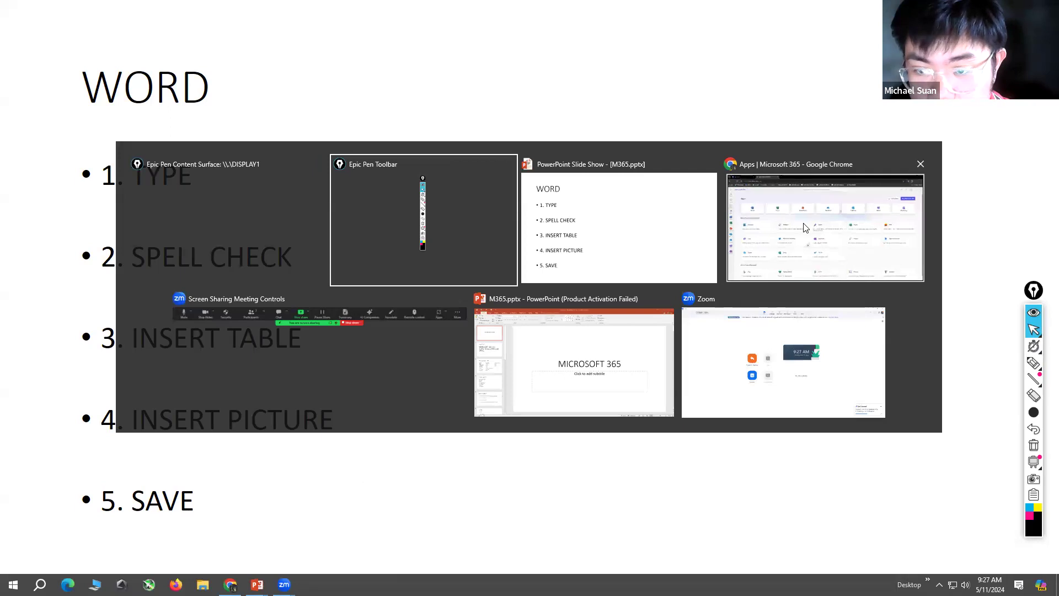
click(804, 228)
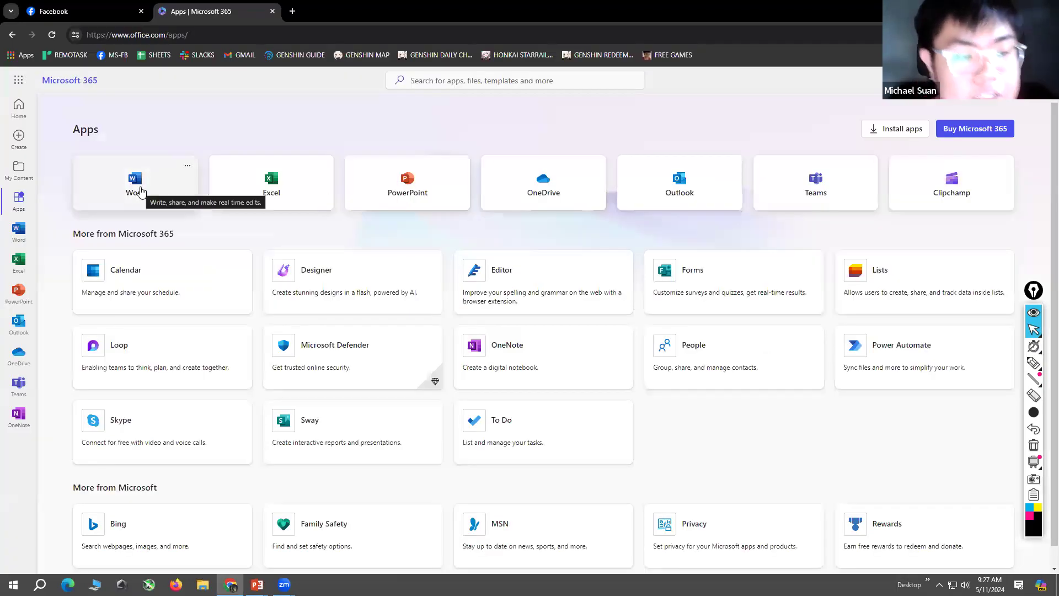
click(141, 190)
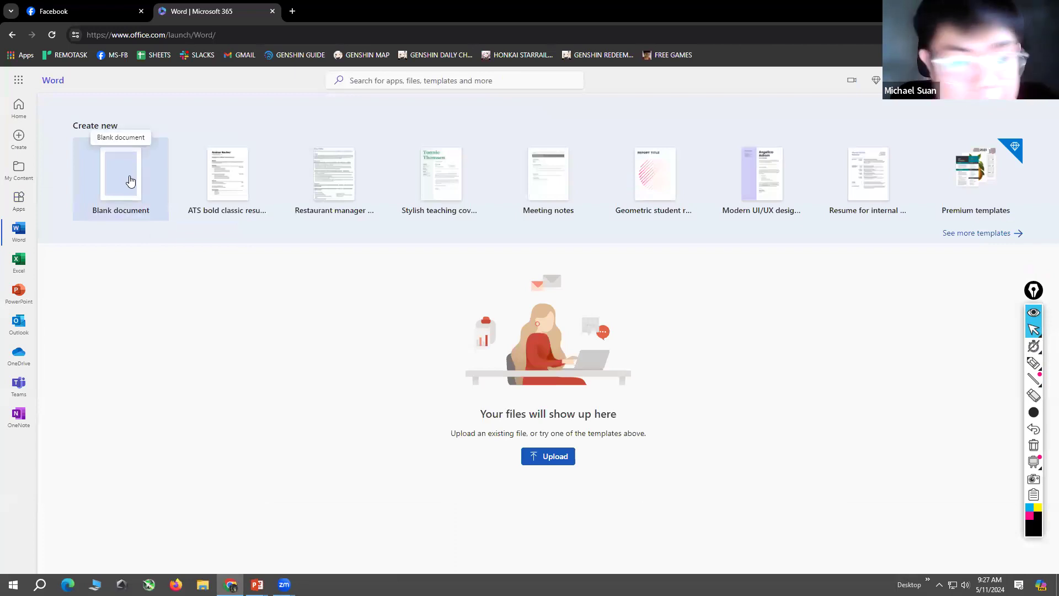
click(131, 180)
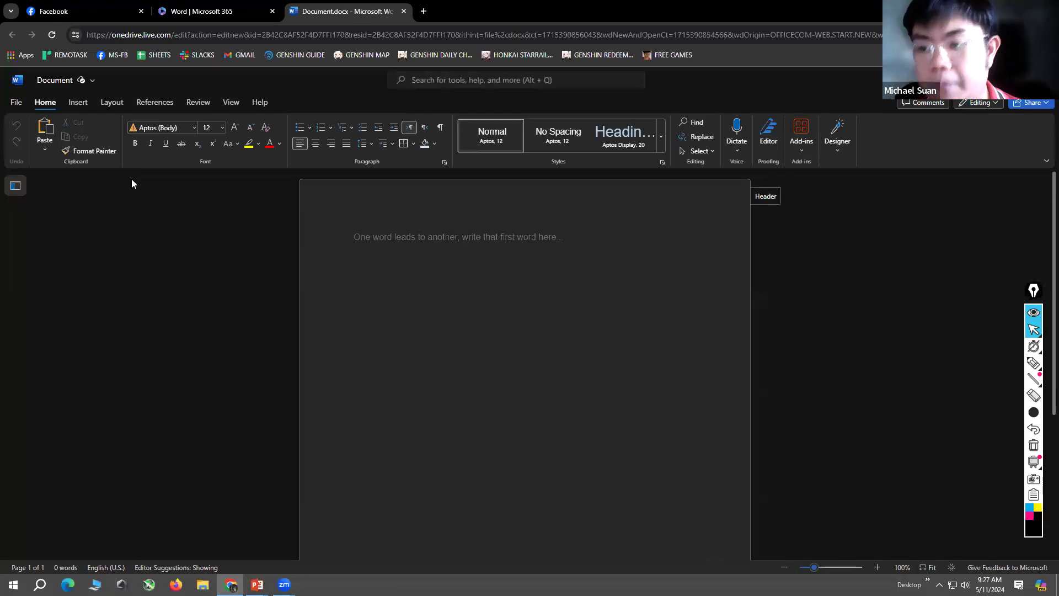
Step: Set the font to Angsana New and write "HELLO EVERYONE! WELCOME!" in the document
click(193, 126)
click(188, 260)
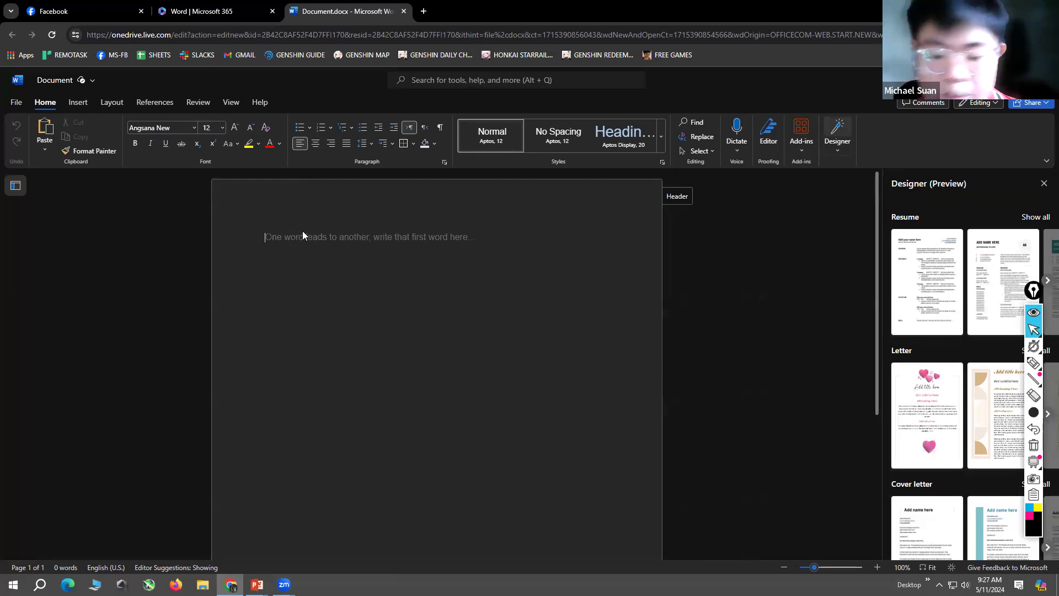
text(HE)
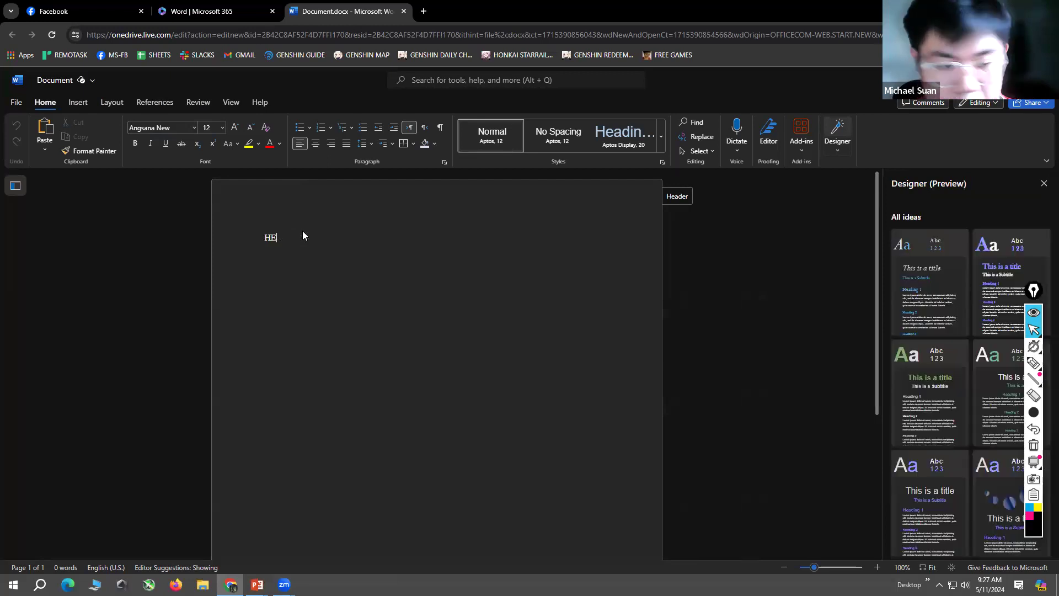
text(LLO EVERYONE)
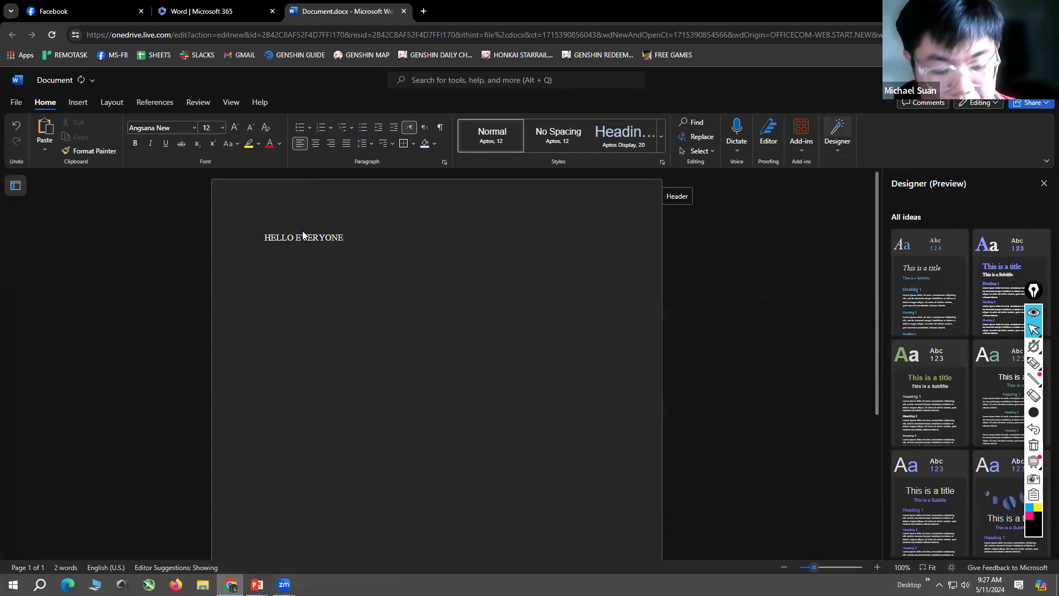
text(! WELCOM)
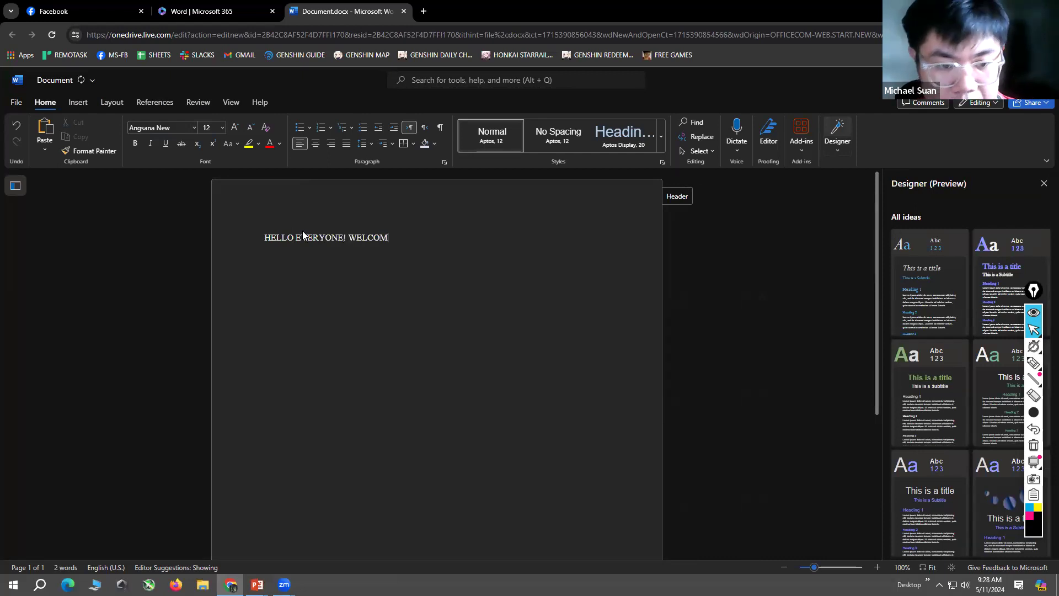
text(E!)
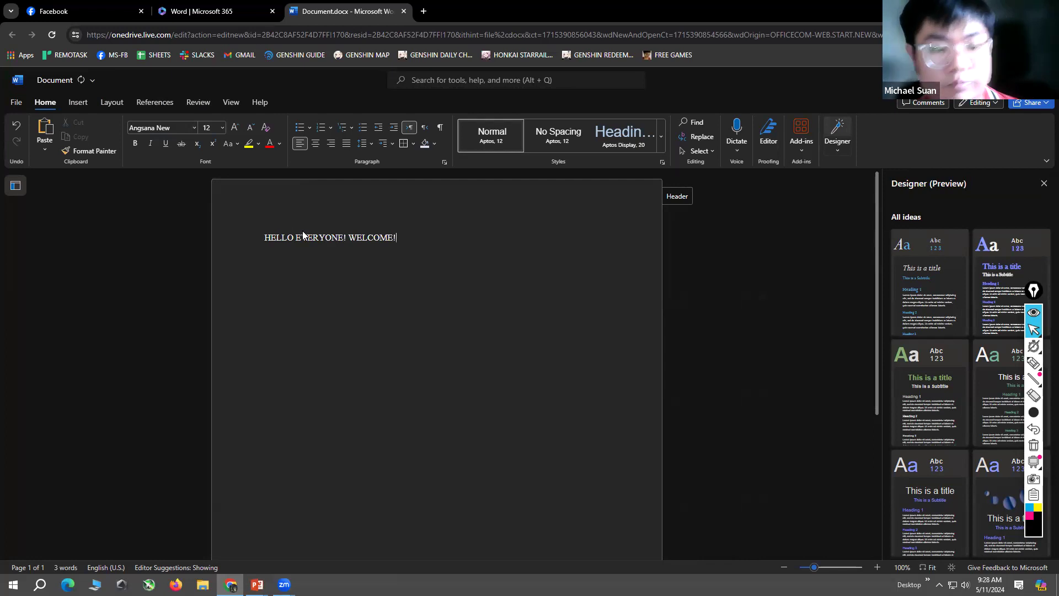
Step: Set the font size of the whole line "HELLO EVERYONE! WELCOME!" to 48
drag(411, 238, 277, 242)
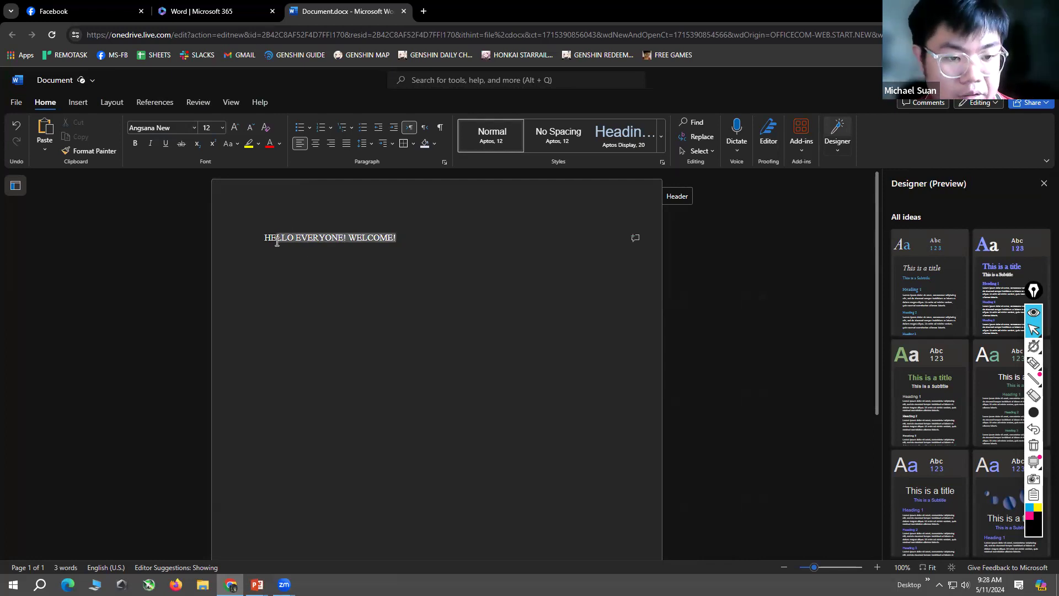
drag(397, 237, 267, 238)
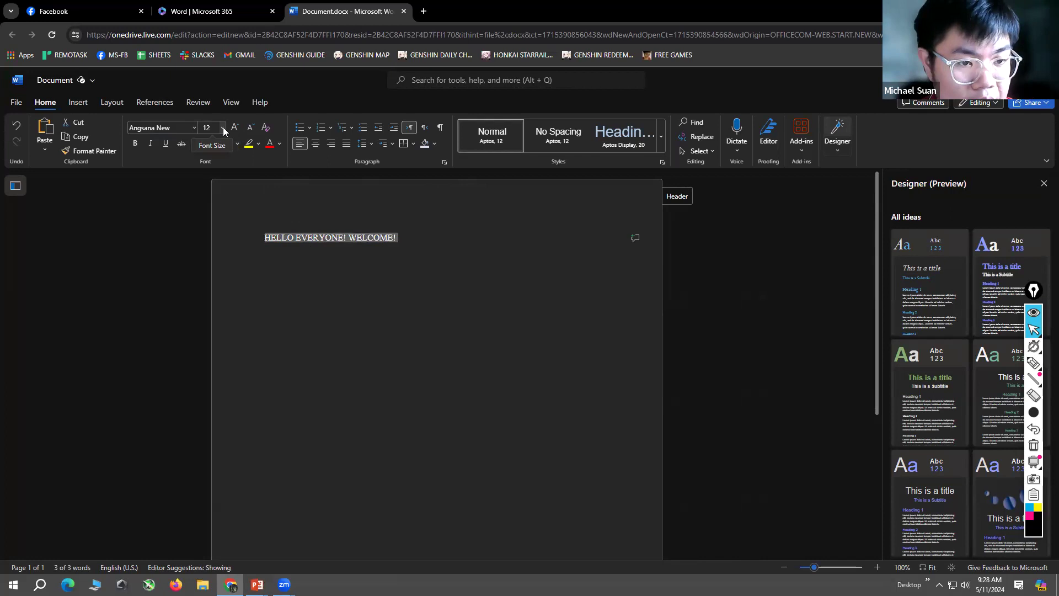
click(223, 129)
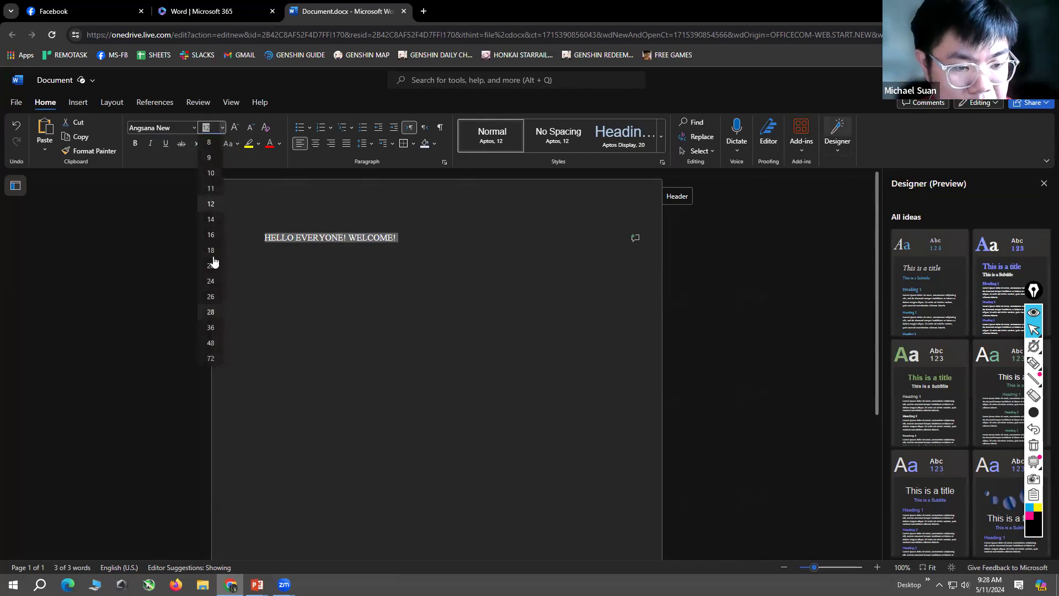
click(210, 343)
click(223, 128)
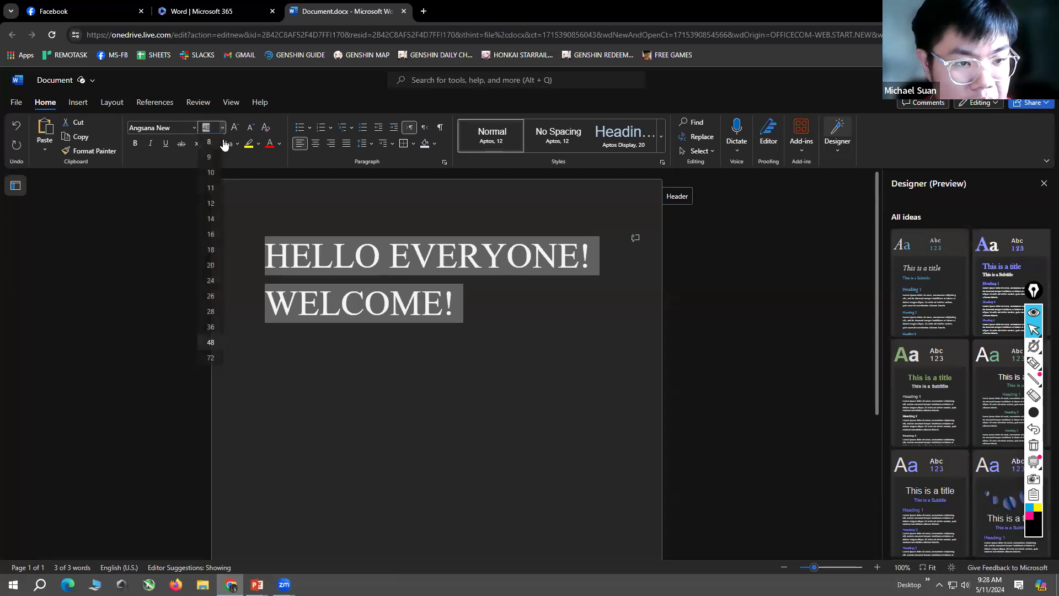
click(211, 343)
Step: Change the greeting's font to Calibri first, and finally to Aptos
click(193, 128)
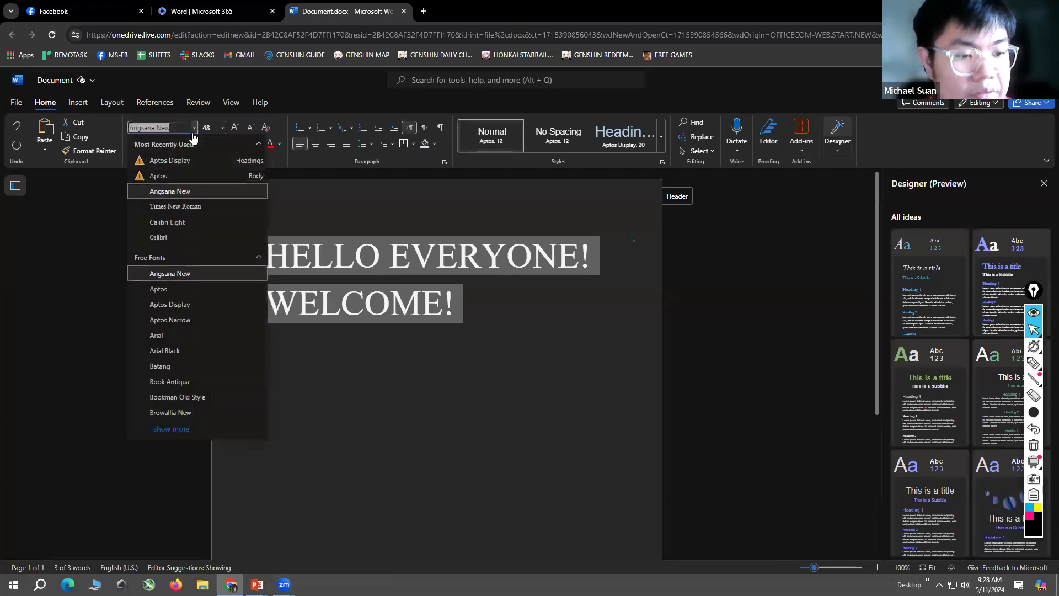
click(194, 238)
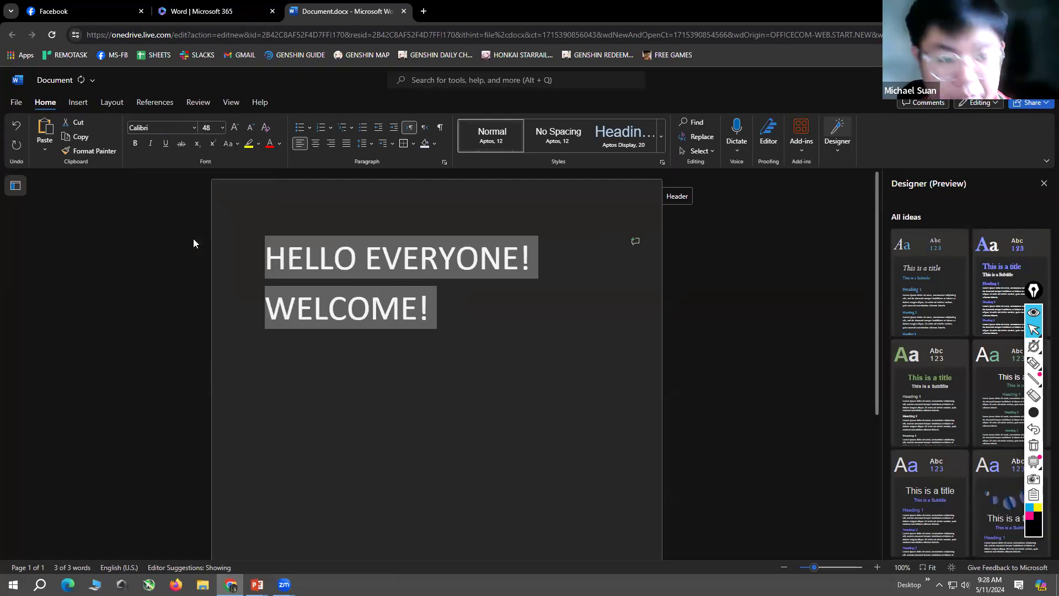
click(194, 130)
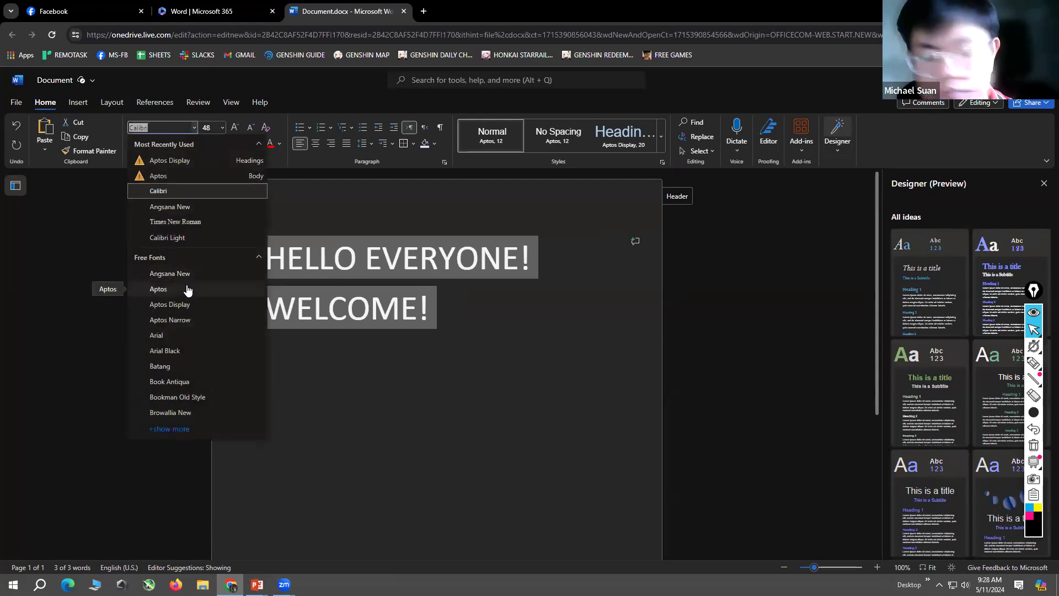
click(186, 287)
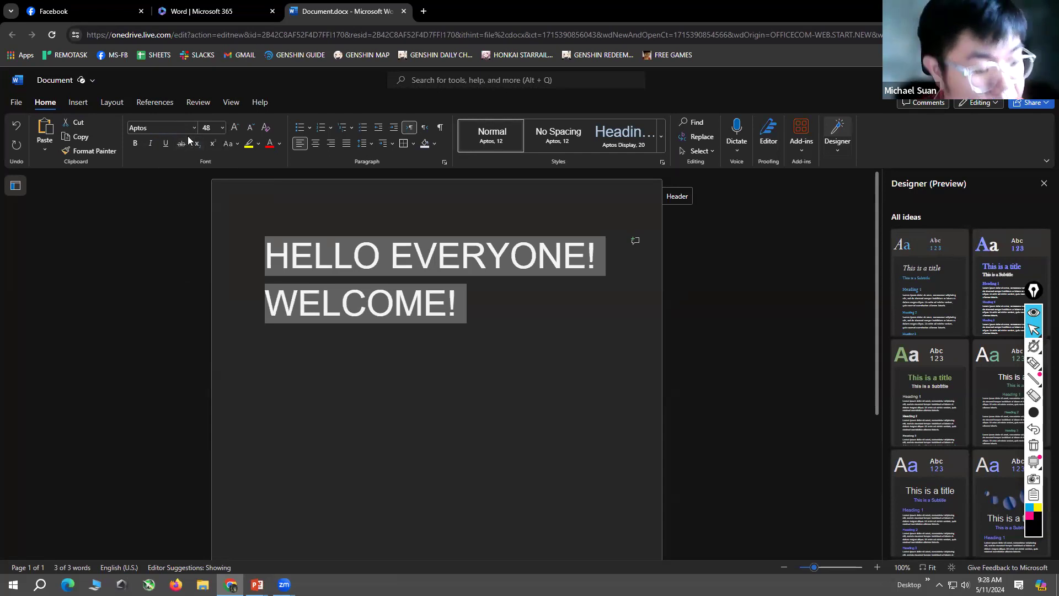
Step: Add a new line below the greeting containing the misspelled word "Burgir"
click(457, 300)
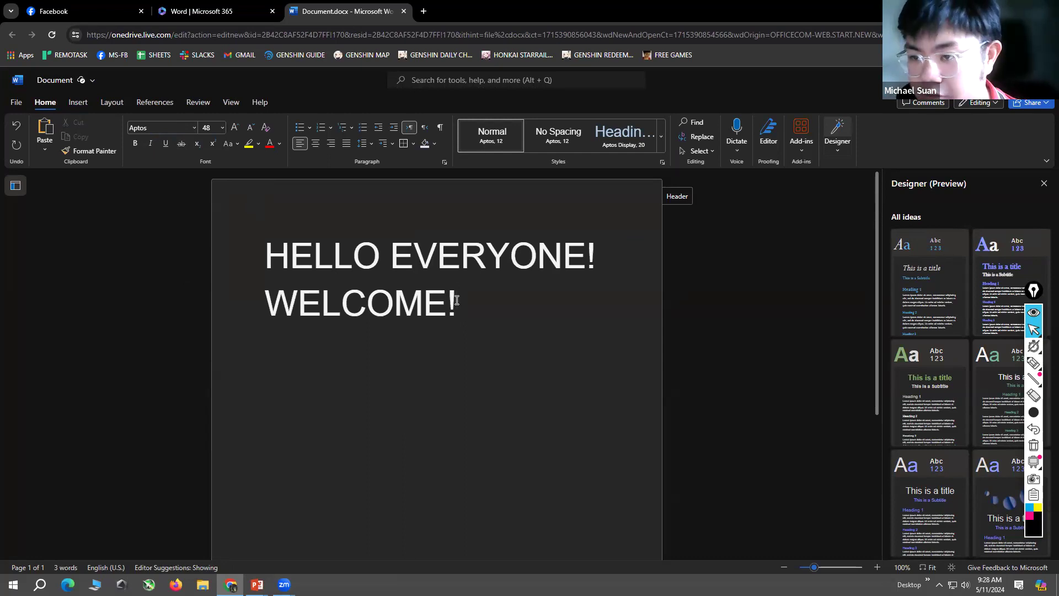
key(Return)
text(BUR)
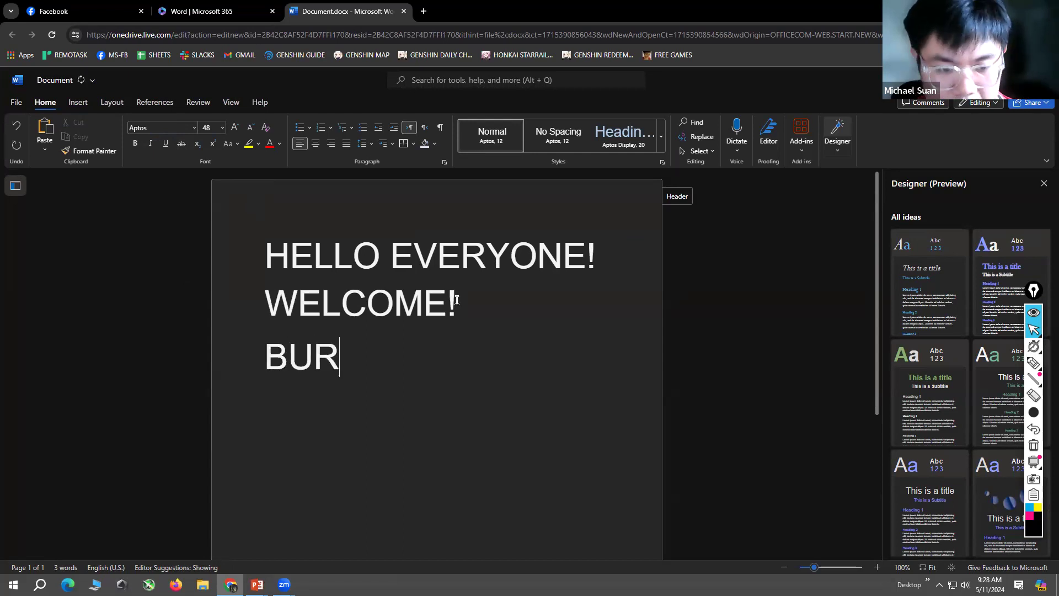
text(GIR)
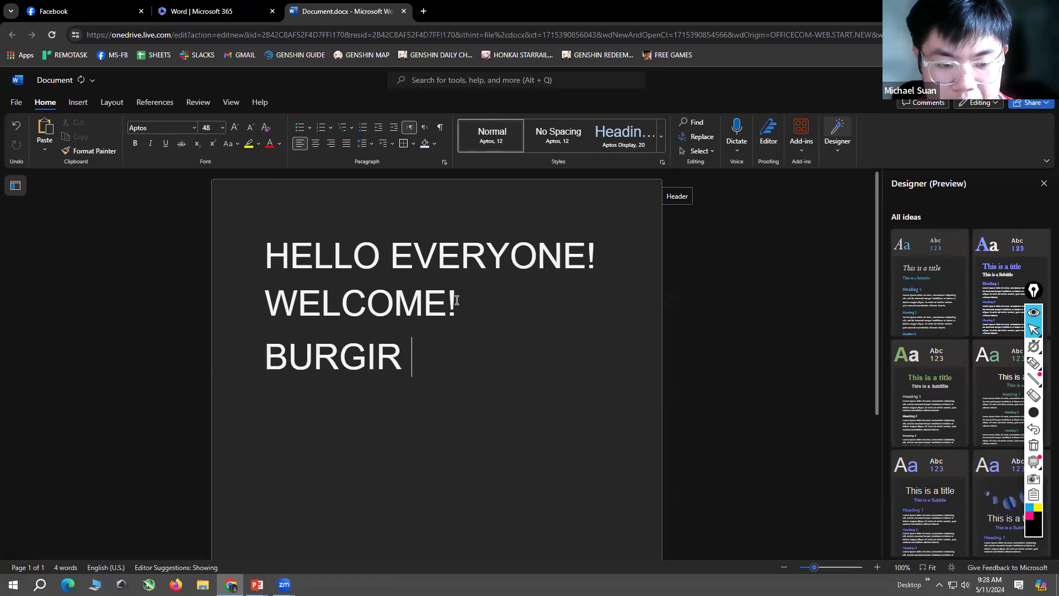
key(BackSpace)
key(BackSpace)
key(BackSpace)
key(BackSpace)
key(BackSpace)
key(BackSpace)
key(BackSpace)
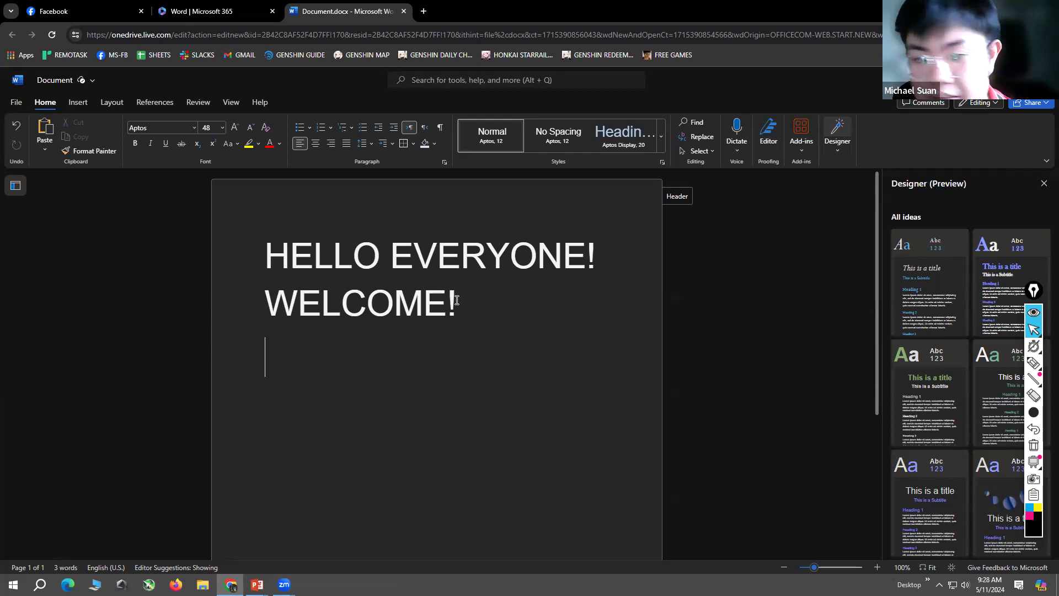
text(burgir)
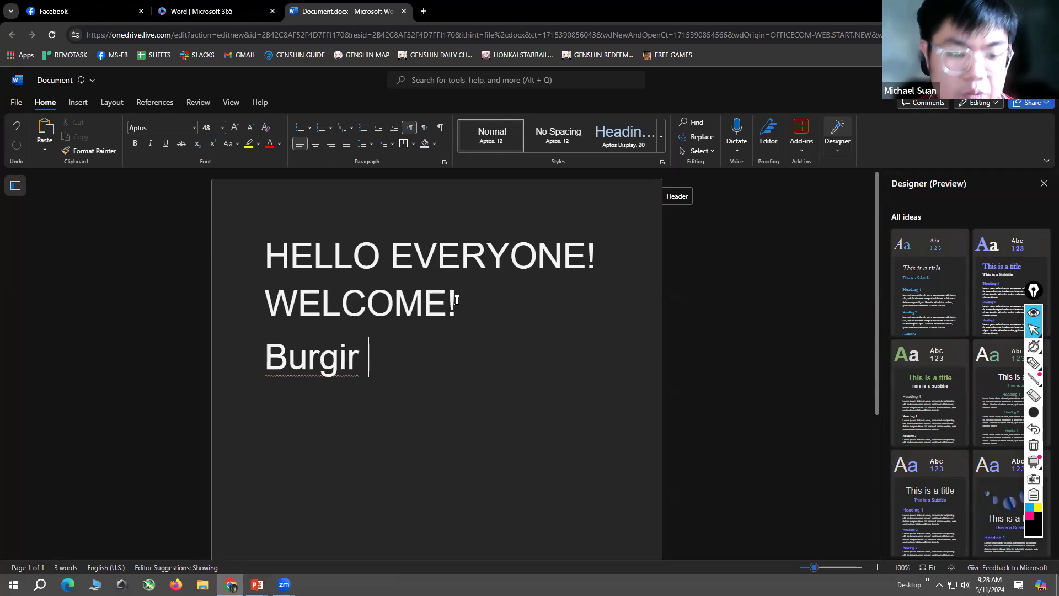
scroll(489, 357, down, 1)
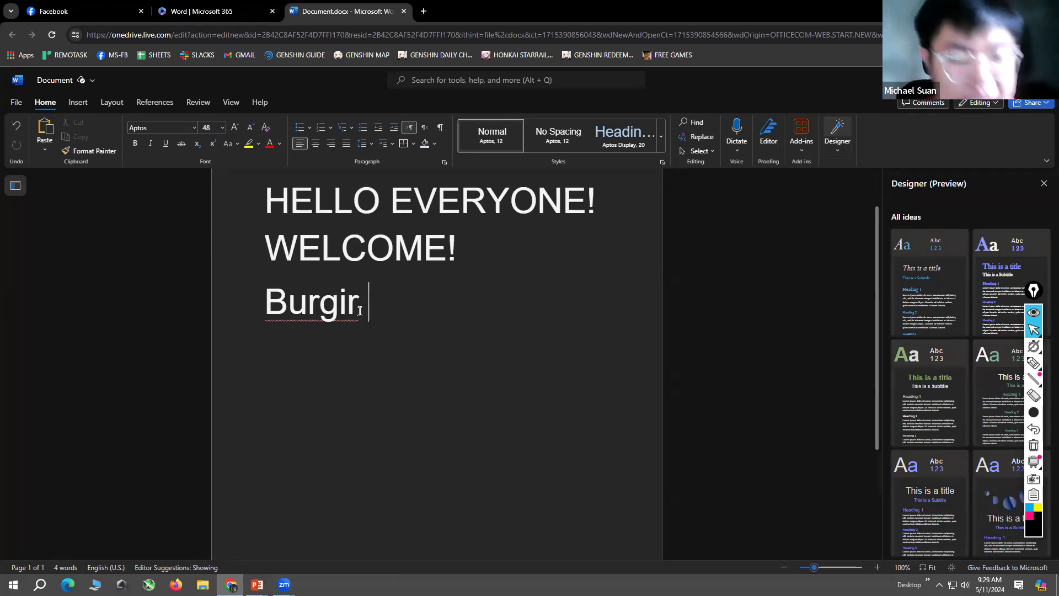
click(445, 355)
drag(365, 304, 270, 309)
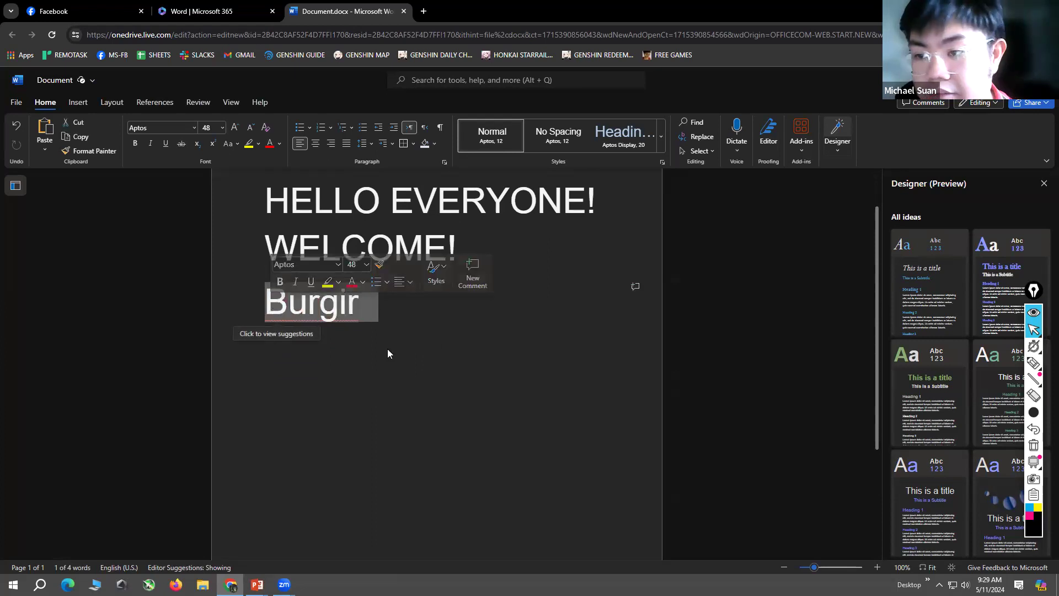
click(442, 367)
click(322, 306)
drag(384, 307, 264, 303)
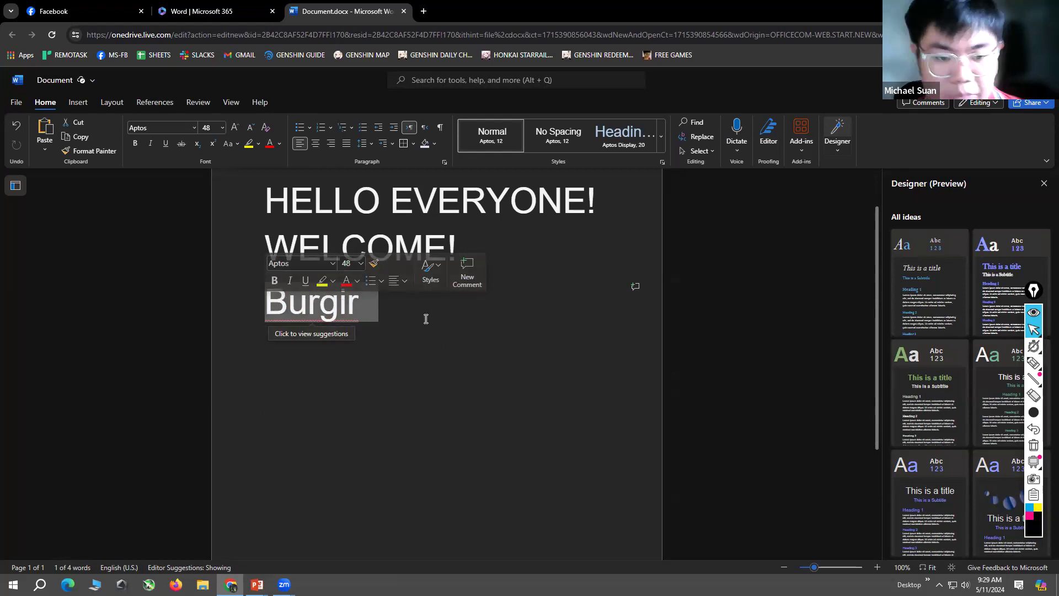
click(402, 316)
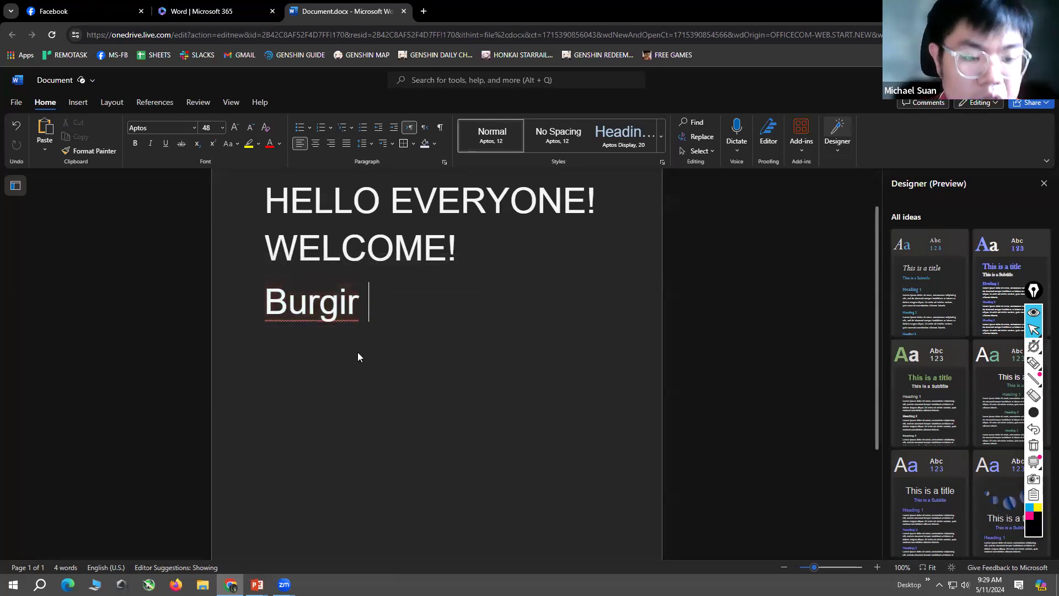
Step: Replace the misspelled word "Burgir" with the suggested spelling "Burger"
right_click(303, 305)
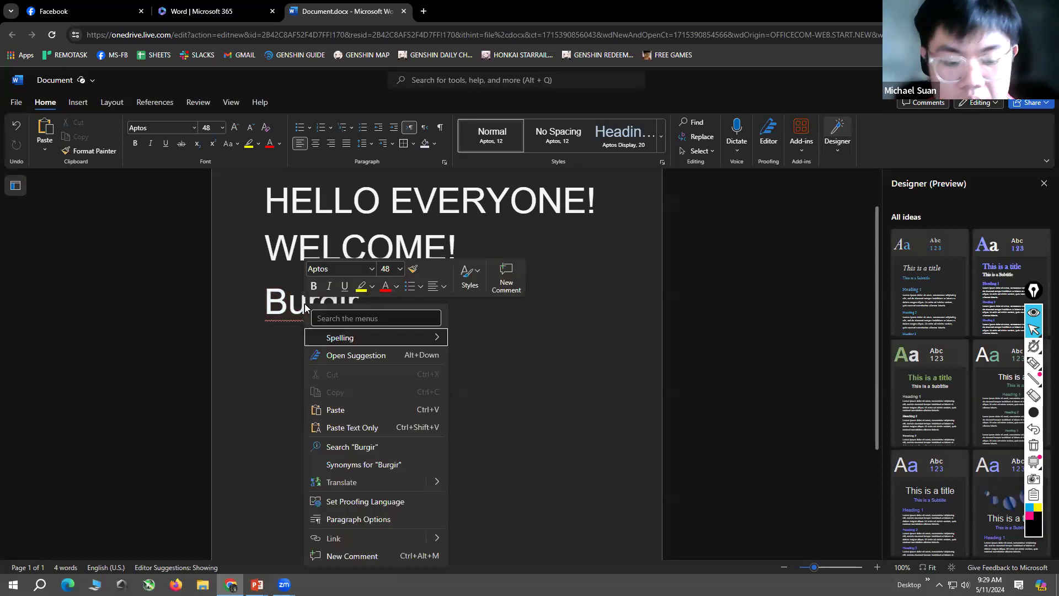
mouse_move(360, 335)
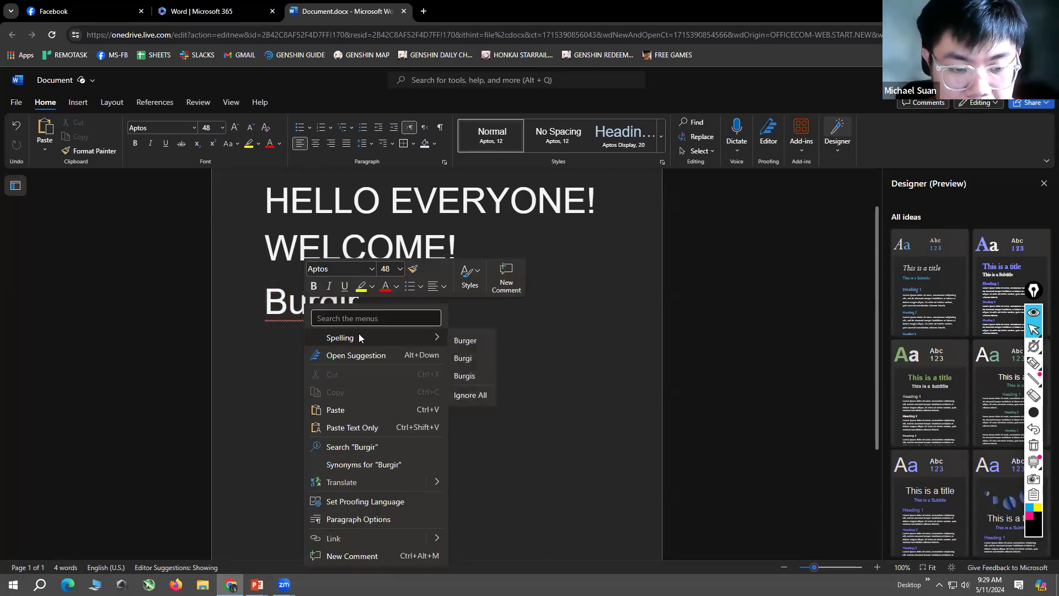
click(478, 340)
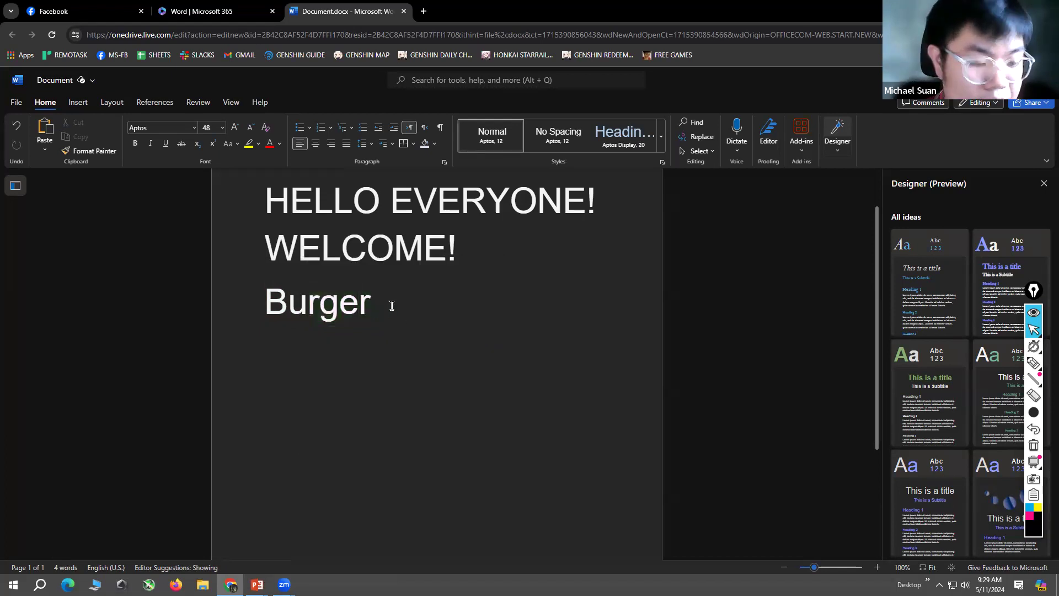
Step: Insert a 2x2 table on a new line below the word "Burger"
key(Return)
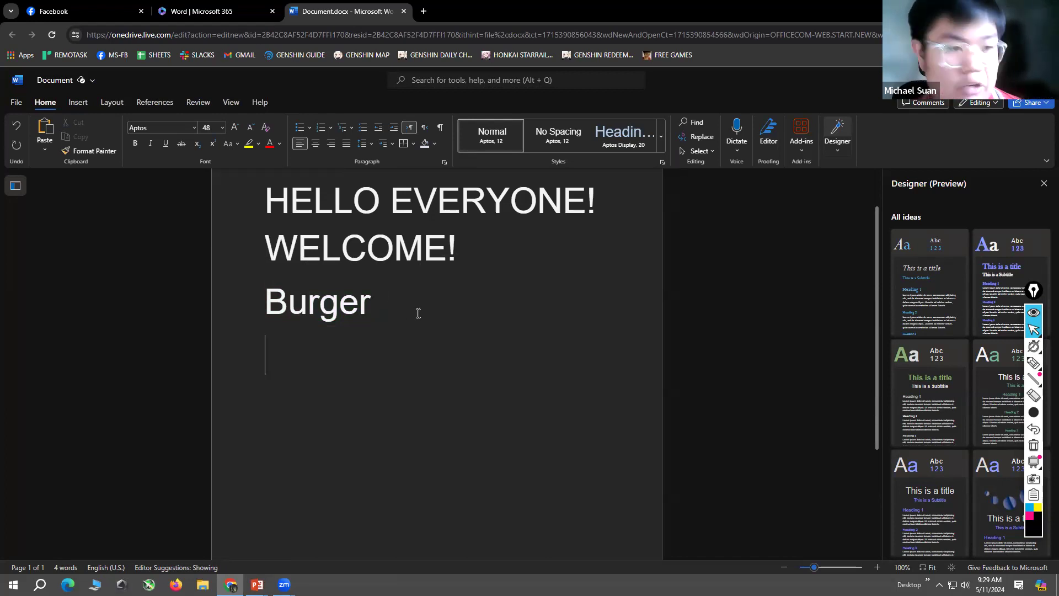
click(78, 104)
click(53, 130)
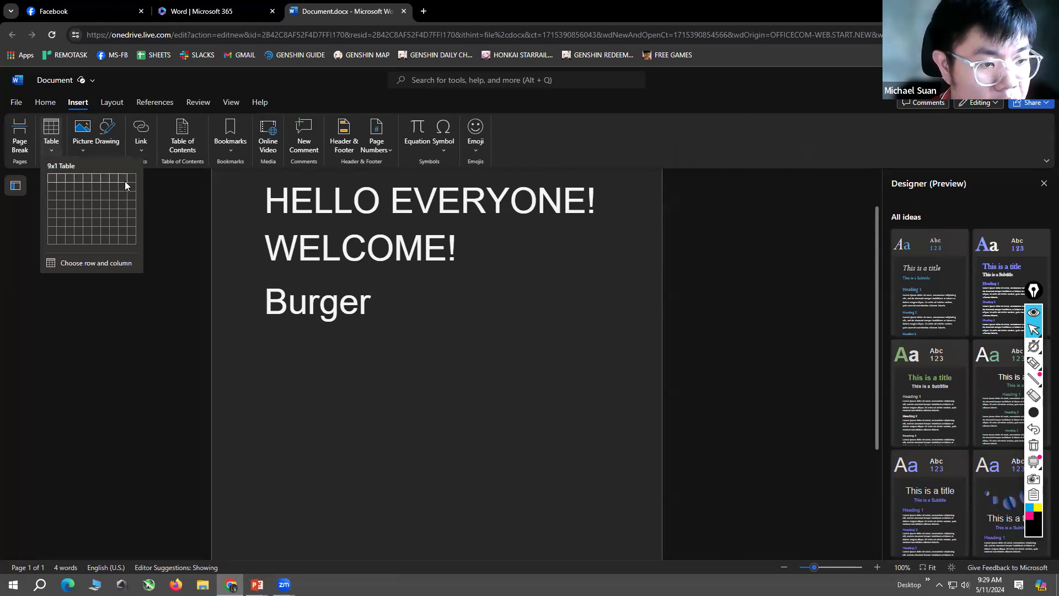
click(61, 185)
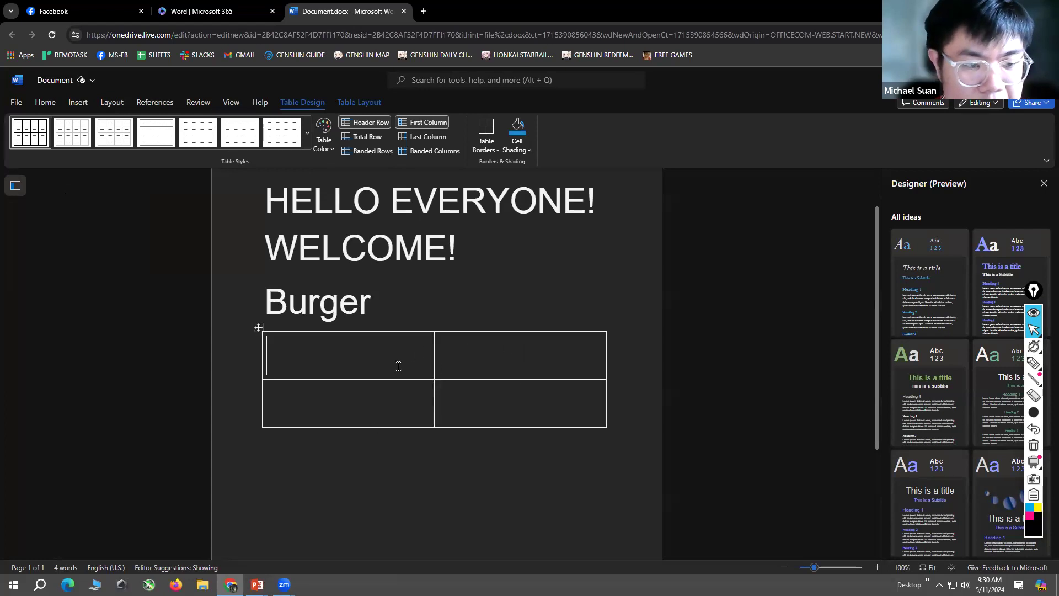
Step: Fill the table's first row with the headings "countries" and "capital"
drag(350, 351, 363, 351)
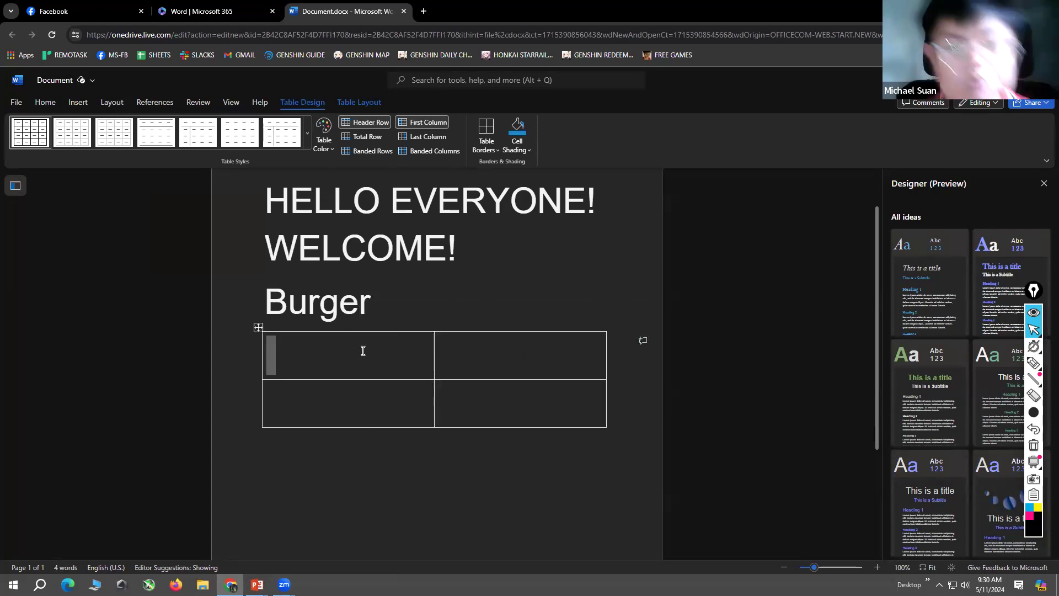
click(363, 350)
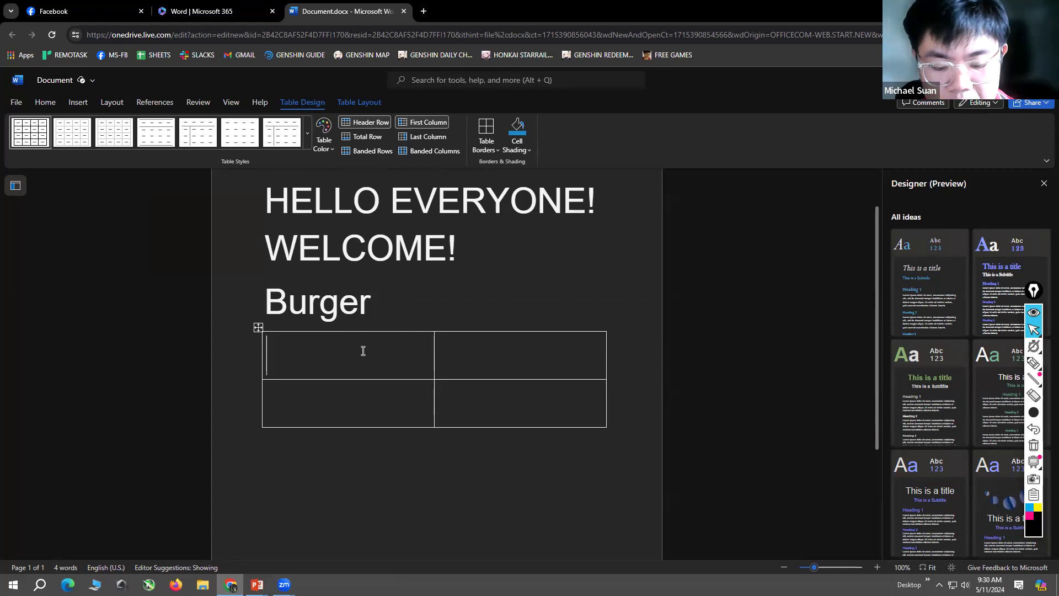
text(cap)
key(BackSpace)
key(BackSpace)
key(BackSpace)
text(countie)
key(BackSpace)
key(BackSpace)
text(ries)
key(Tab)
text(capi)
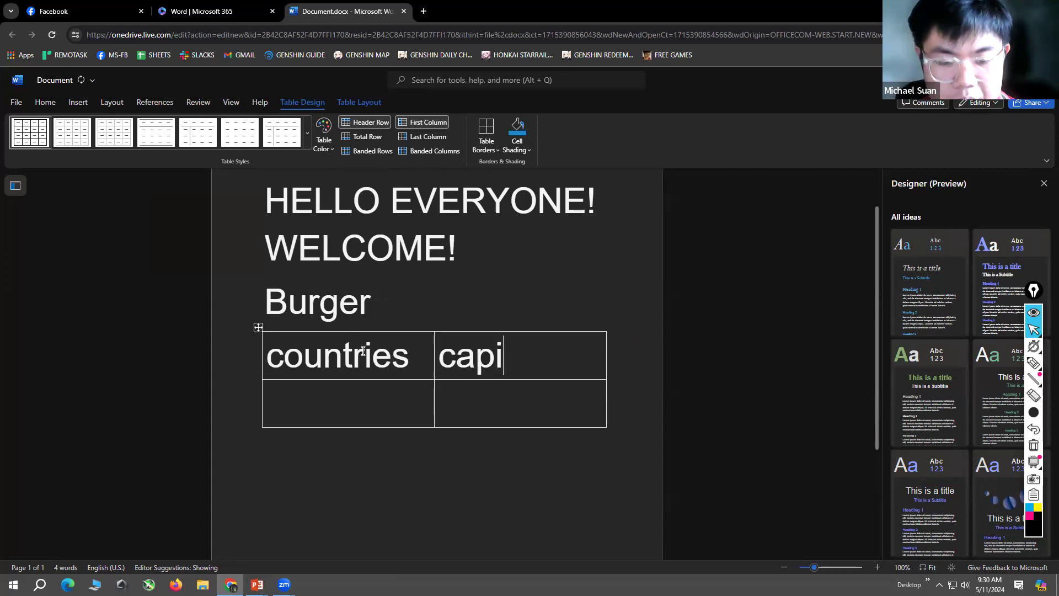
text(tal)
Step: Add two blank rows below the table's second row
click(387, 409)
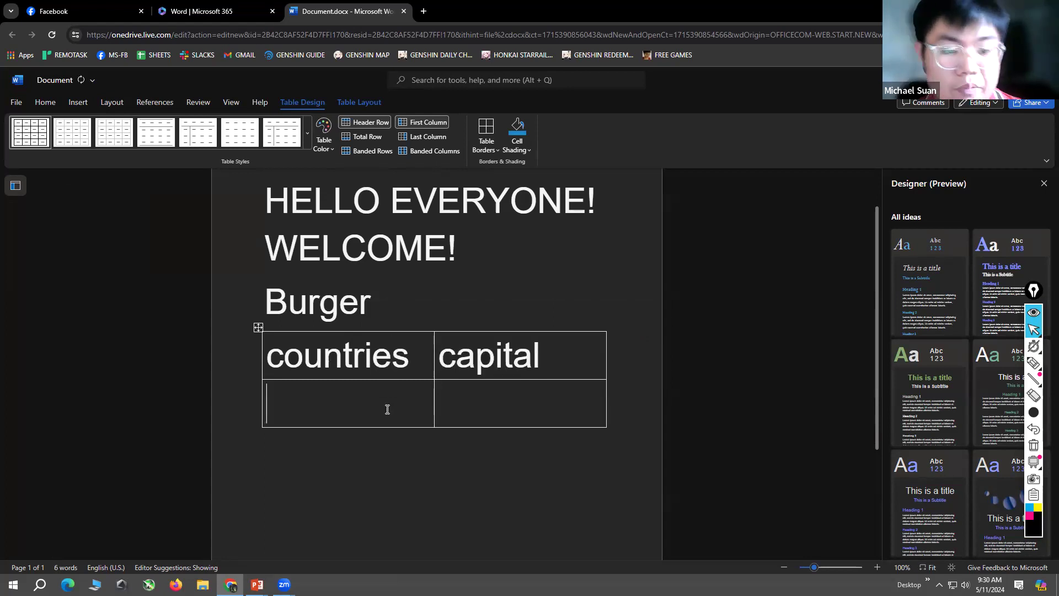
scroll(385, 403, down, 3)
scroll(382, 399, up, 1)
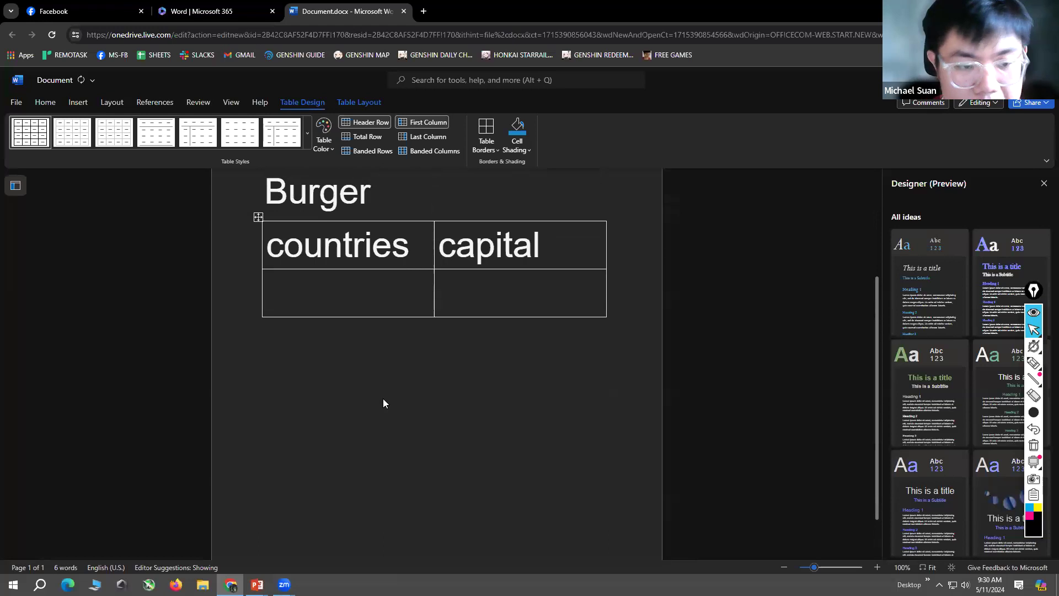
right_click(355, 298)
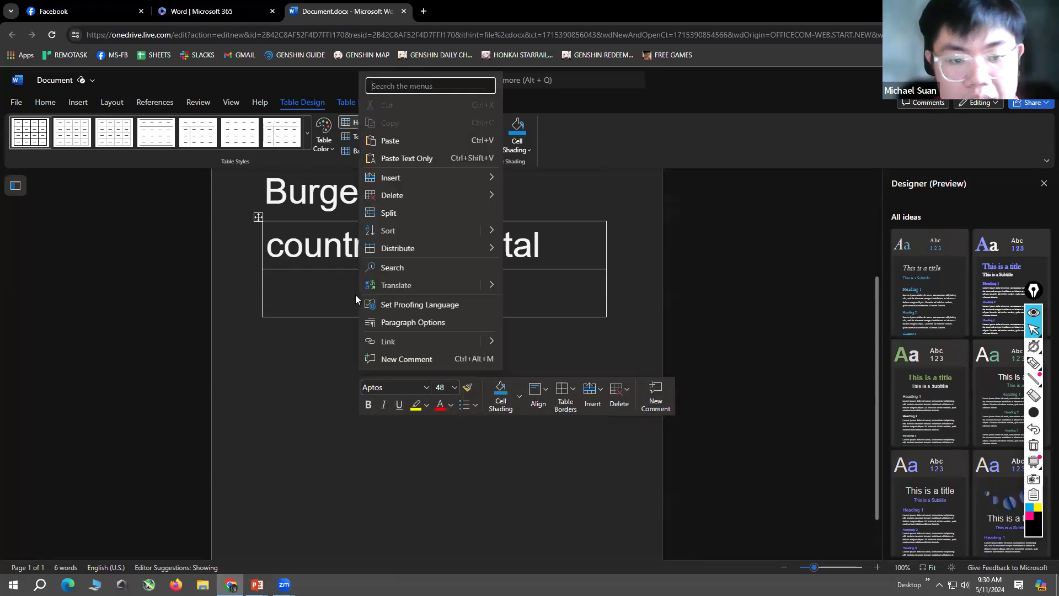
click(597, 401)
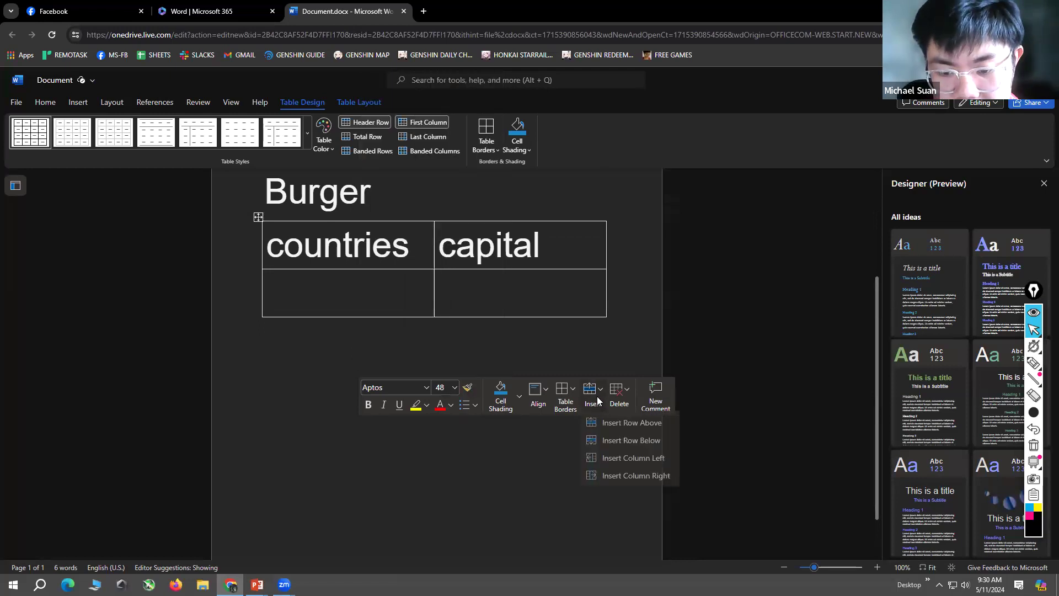
click(659, 442)
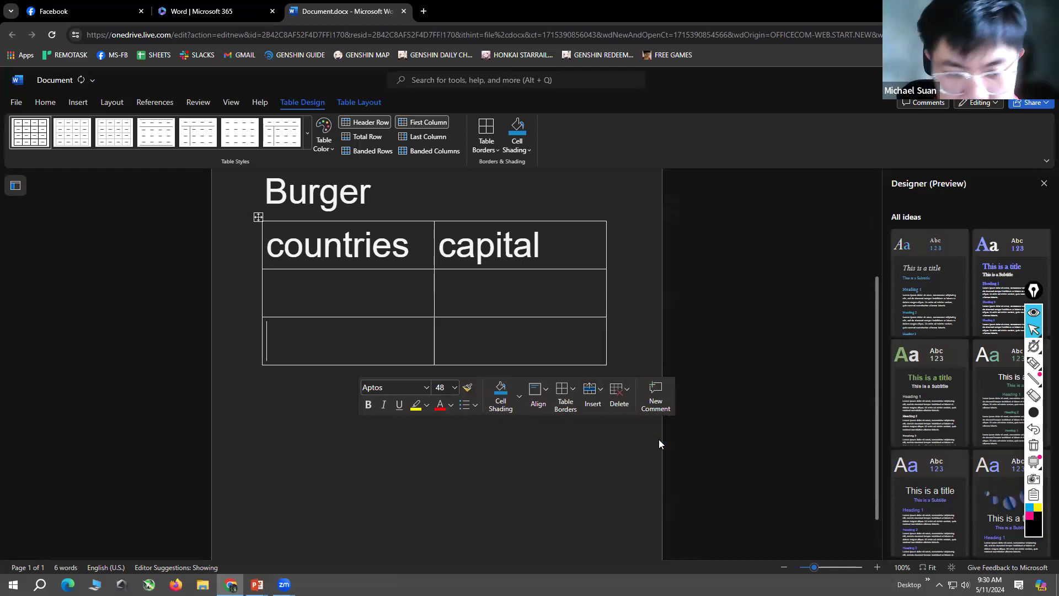
right_click(280, 339)
click(521, 404)
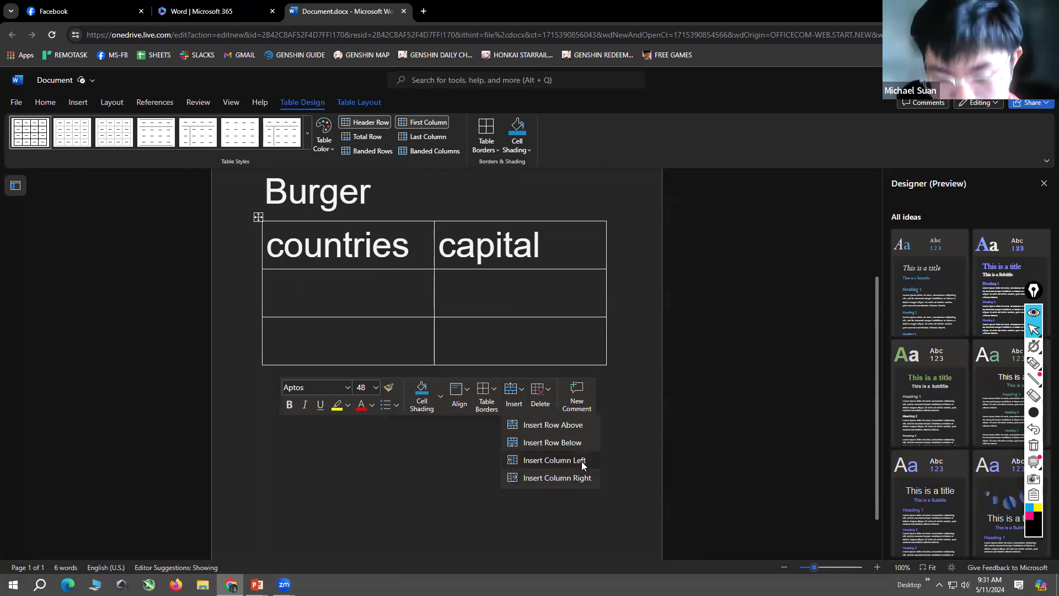
click(574, 443)
Step: Enter "Philippines" under countries and "Manila" under capital in the table's second row
click(368, 291)
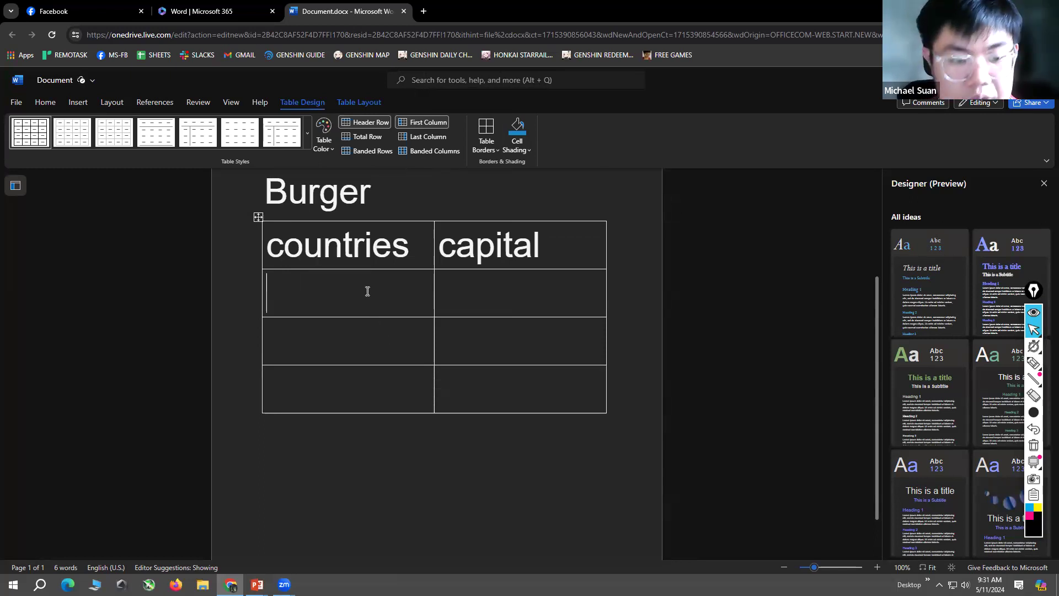
text(Philippines)
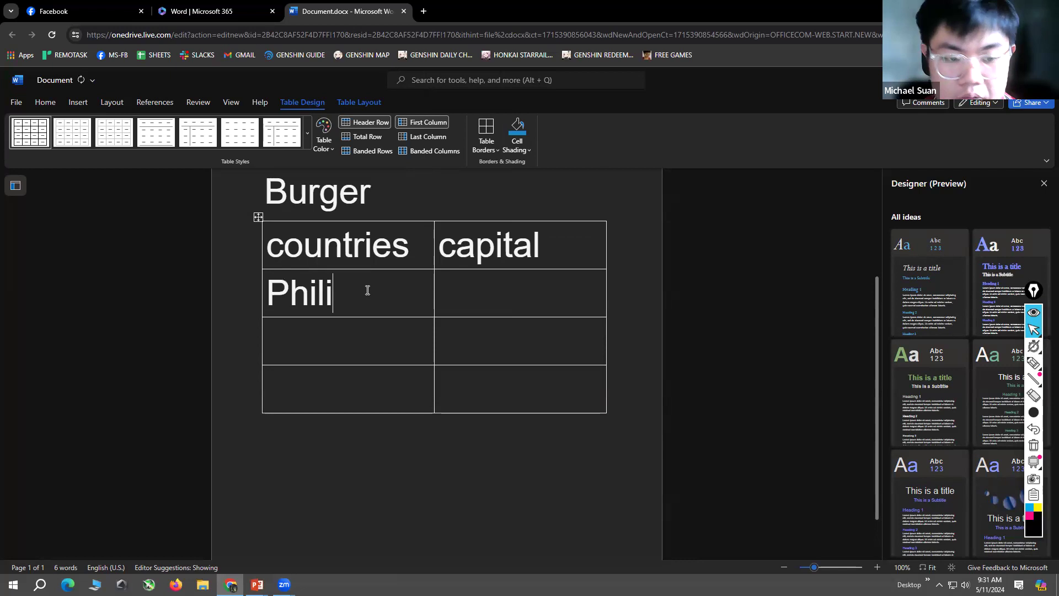
key(Tab)
text(Manila)
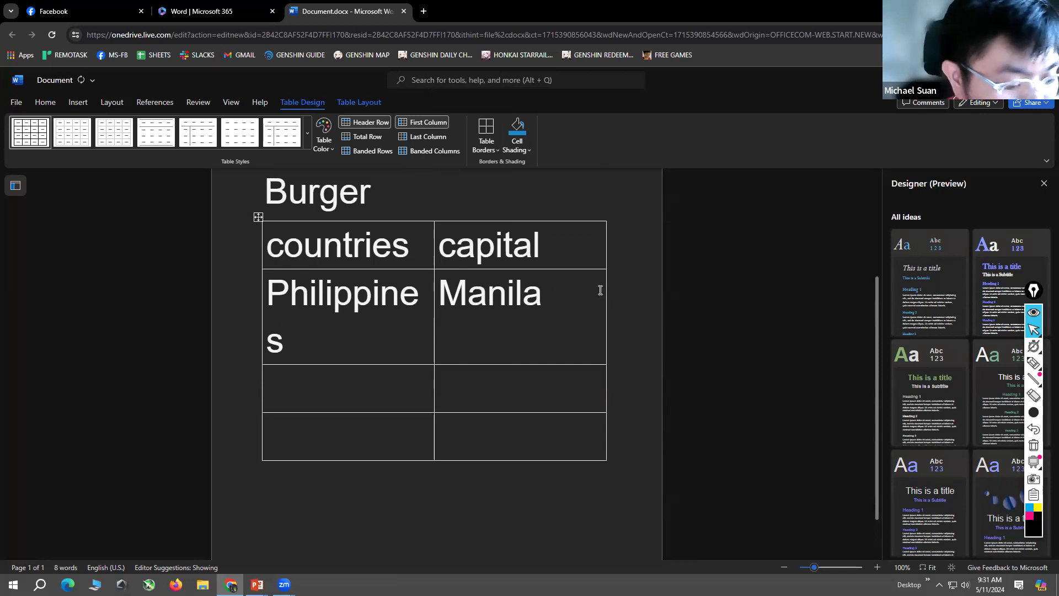
Step: Insert the cat picture images.jpg from this device on a new line below the table
scroll(617, 379, down, 2)
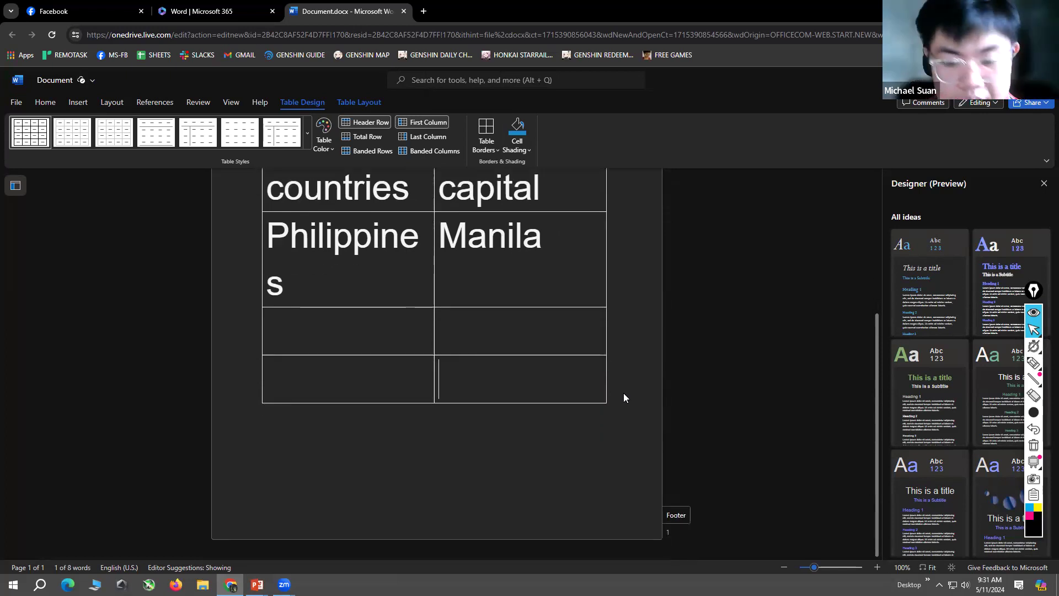
click(470, 472)
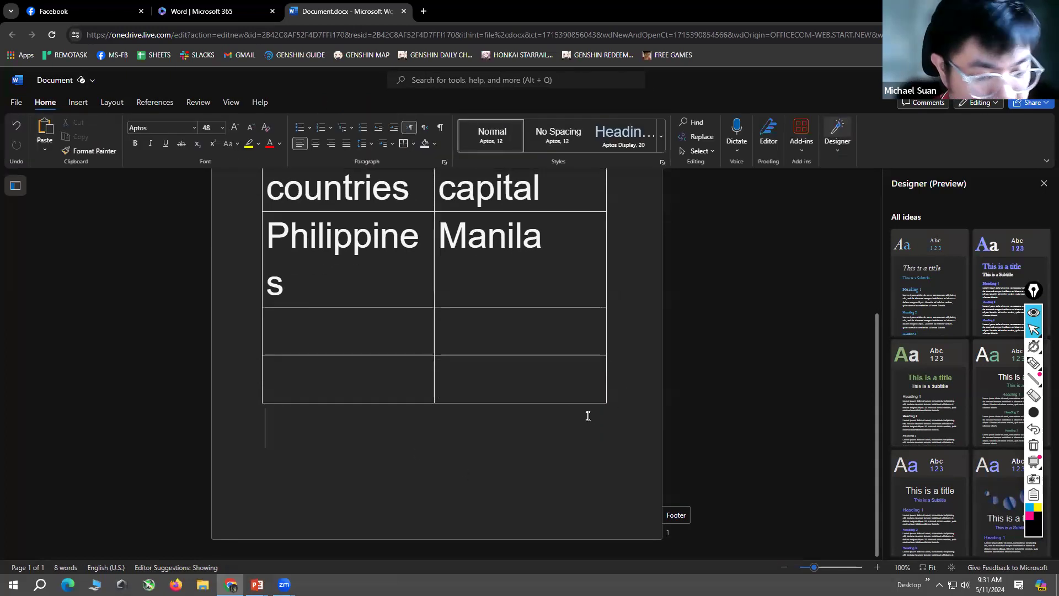
key(Return)
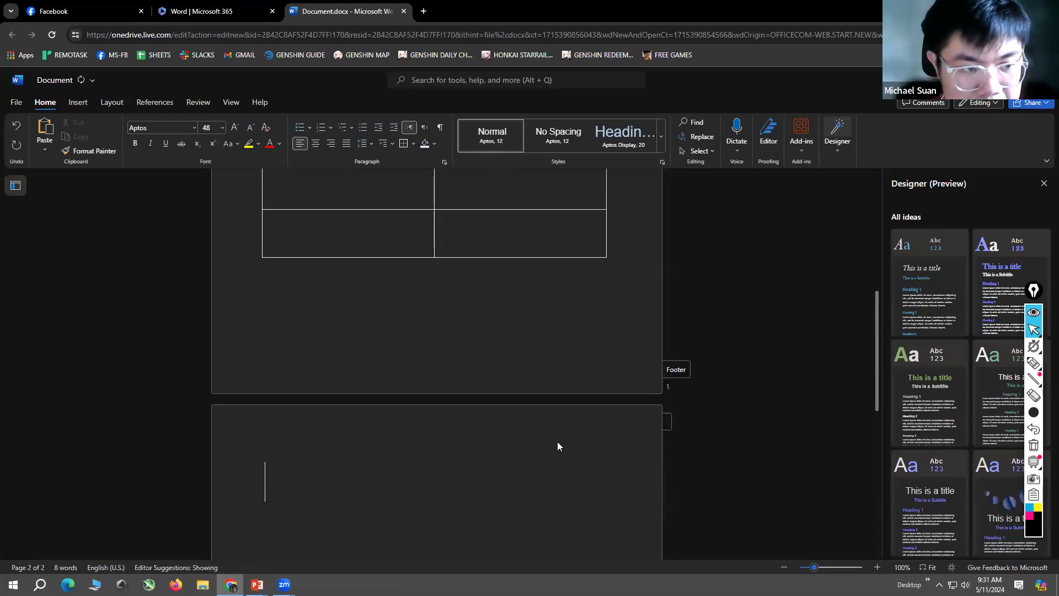
click(80, 103)
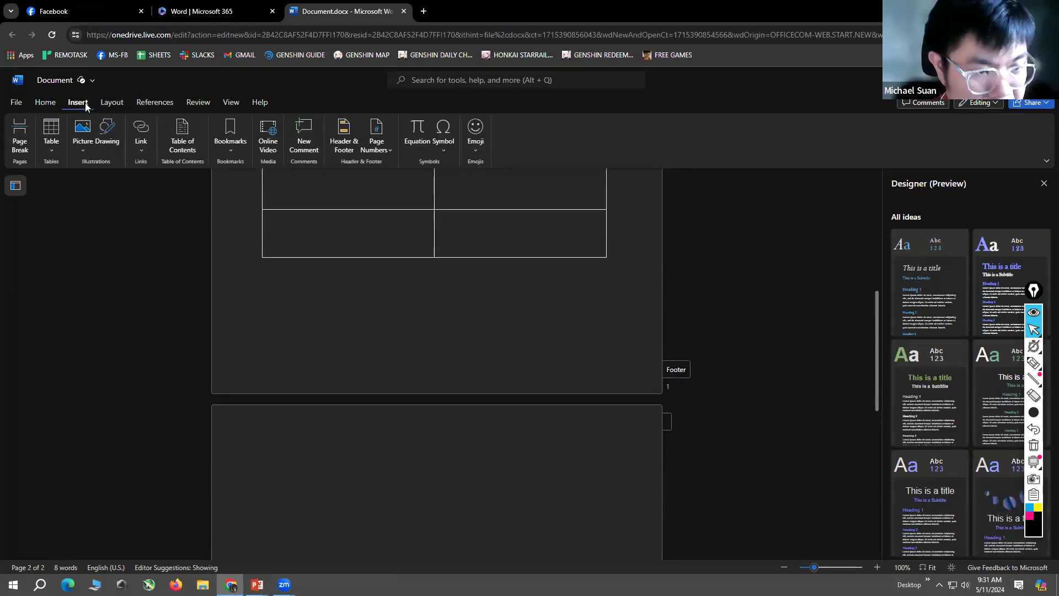
click(86, 147)
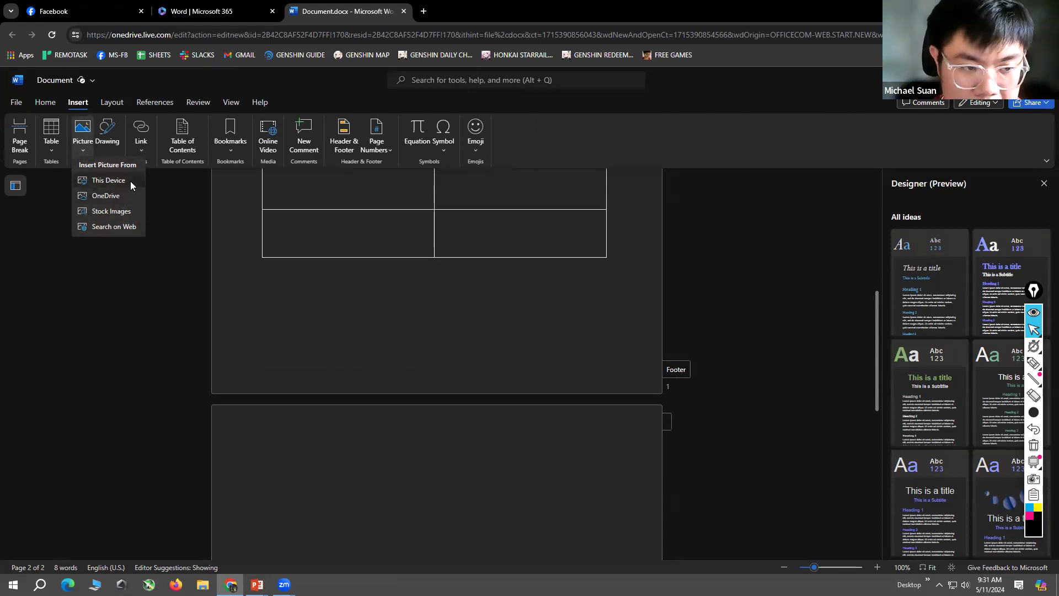
click(125, 182)
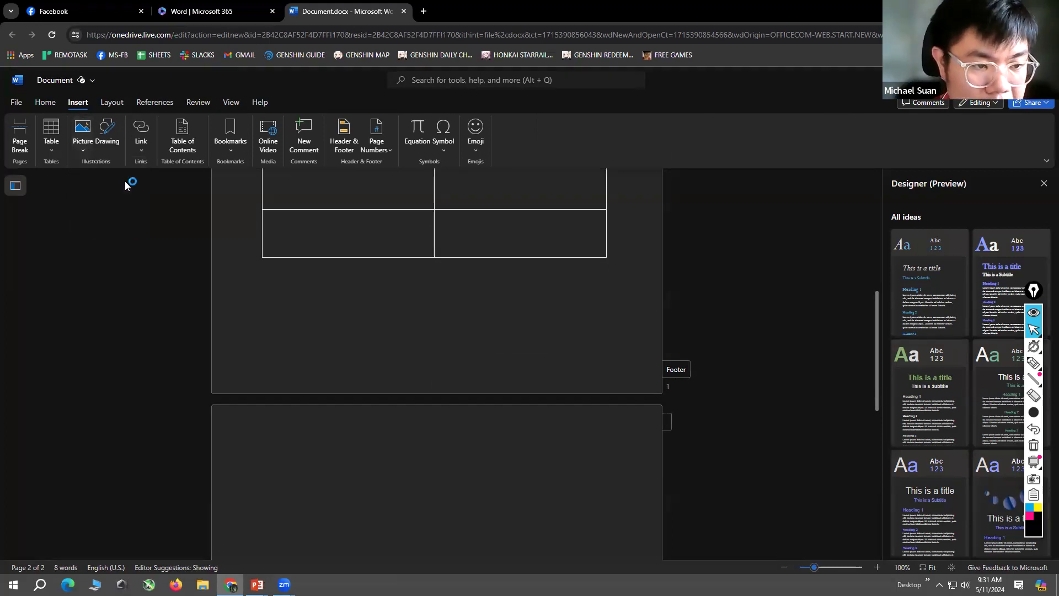
click(521, 121)
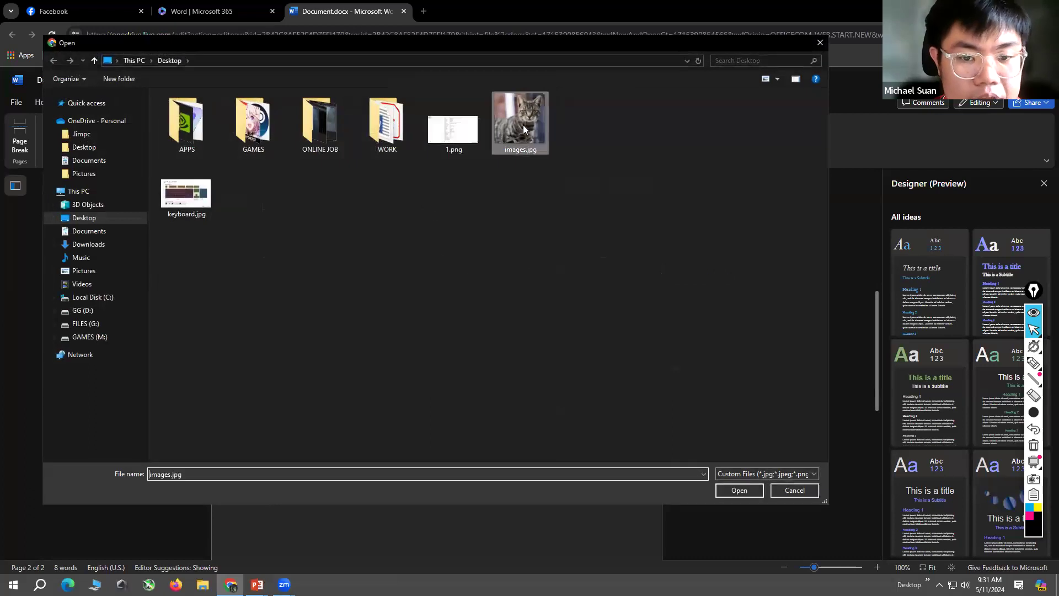
click(740, 490)
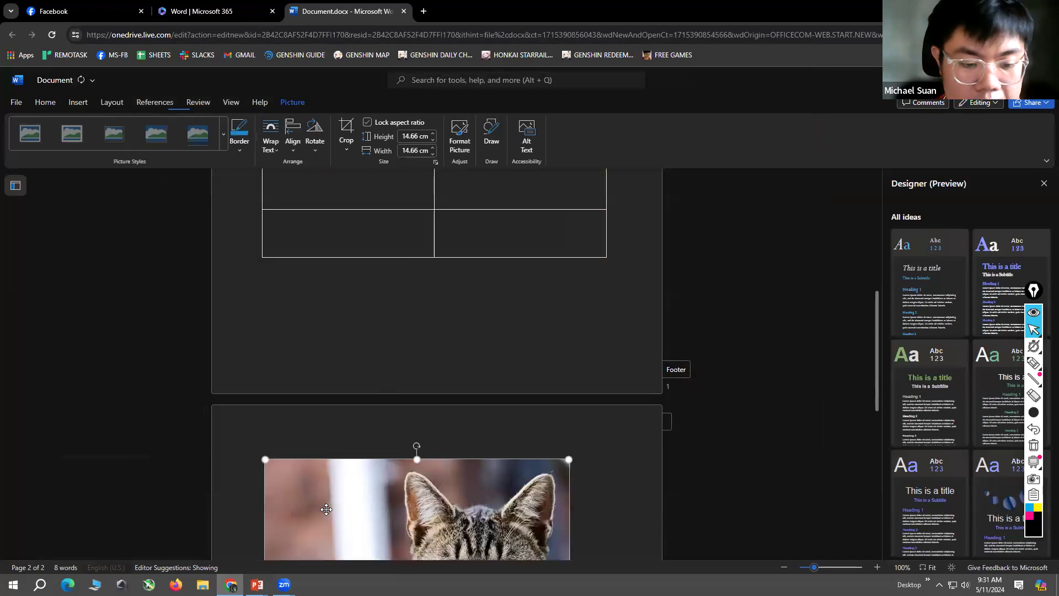
Step: Enlarge the cat picture proportionally to about 15.8 cm by 15.8 cm
scroll(574, 336, down, 8)
scroll(611, 362, up, 3)
click(607, 348)
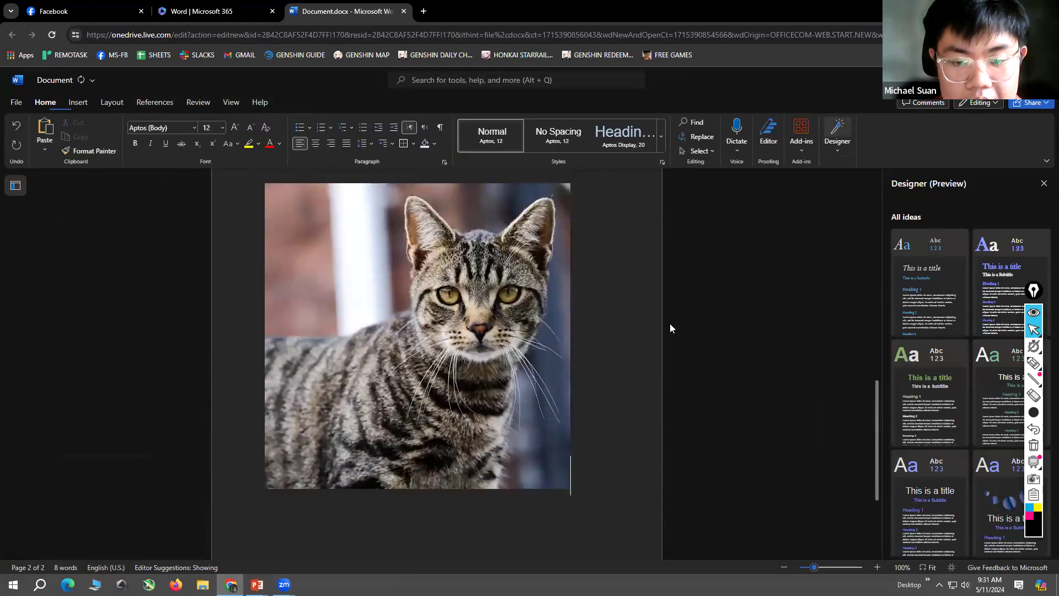
click(426, 280)
drag(569, 487, 637, 513)
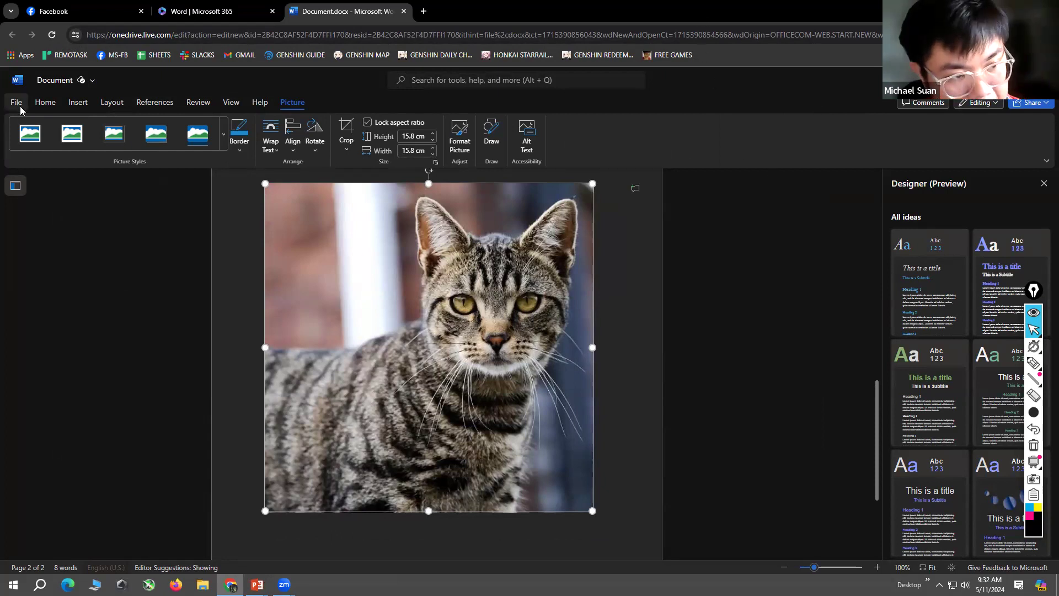
Step: Draw a black pen line pointing to File and change the ink colour to light blue
mouse_move(1035, 384)
click(1034, 363)
drag(114, 349, 17, 106)
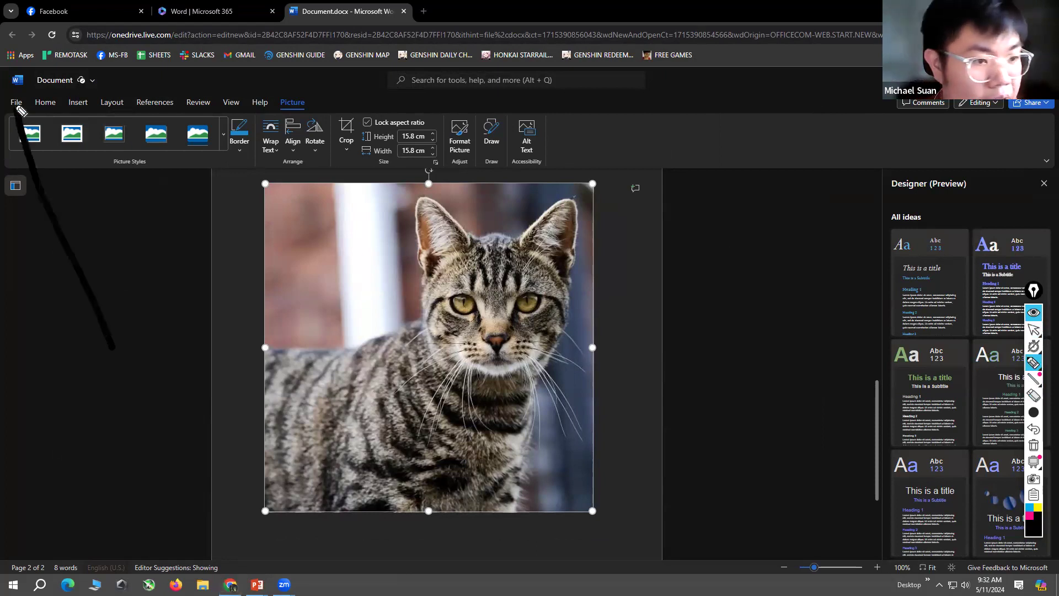
click(1037, 510)
mouse_move(1034, 531)
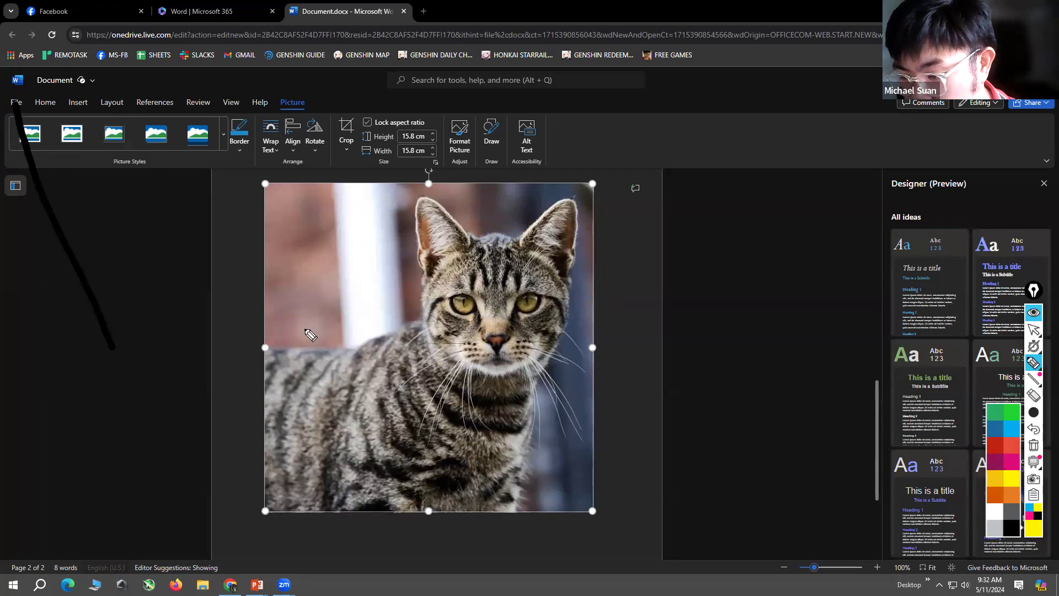
click(1012, 430)
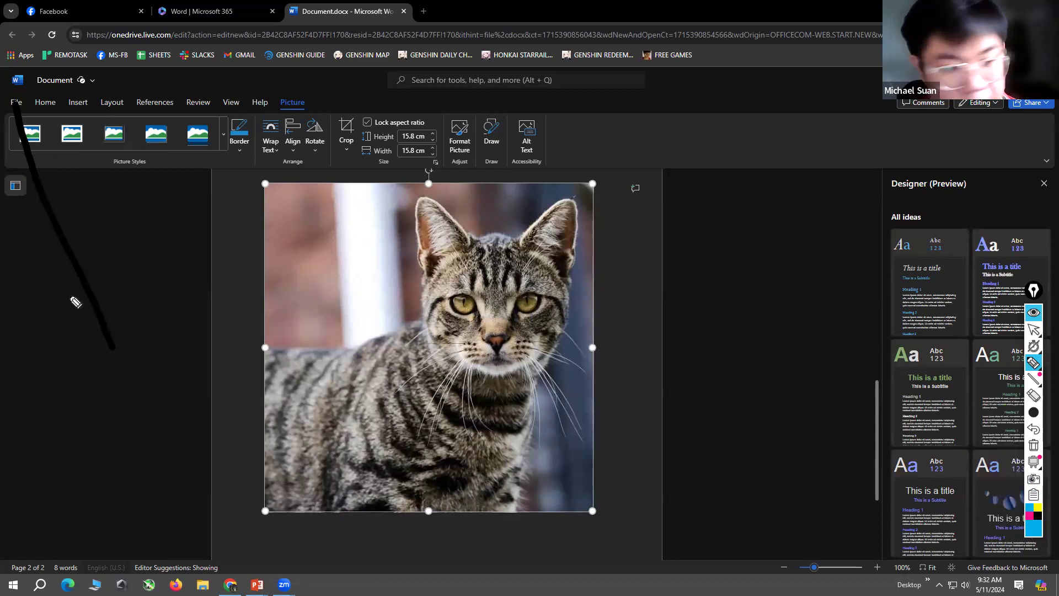
Step: Trace a light blue arrow toward File and erase all the ink strokes
drag(89, 286, 134, 362)
drag(60, 241, 9, 111)
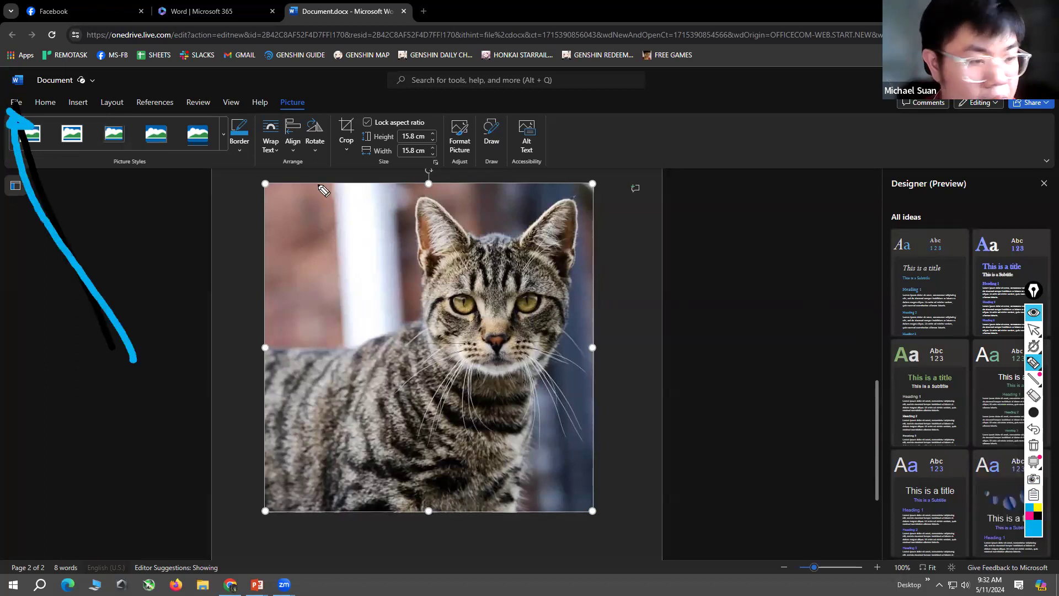
click(1033, 396)
drag(106, 268, 57, 249)
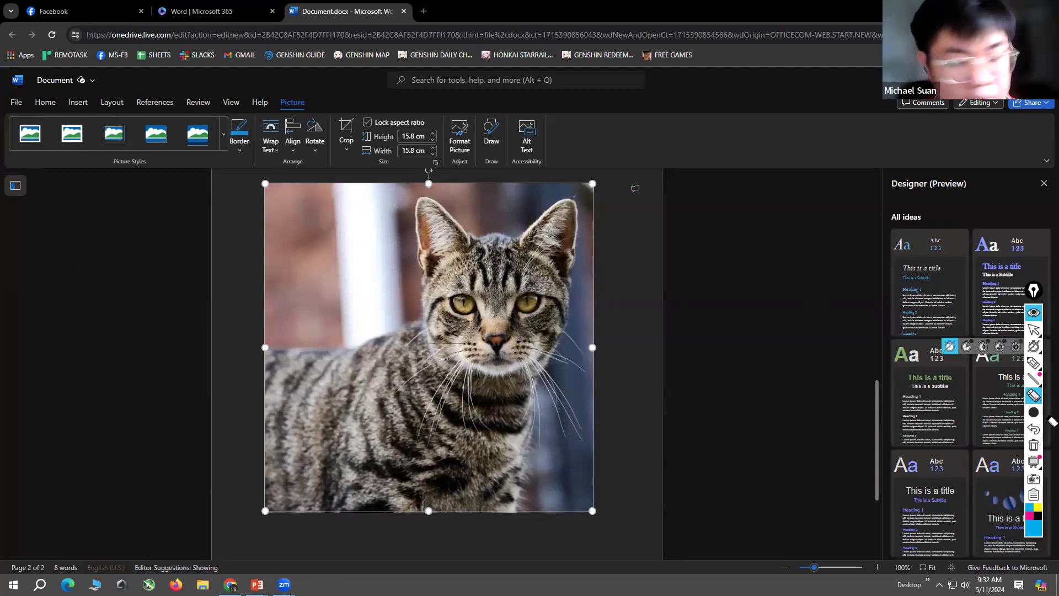
Step: Mark File with a light blue line and circle, open its options, and erase the markings
click(1030, 367)
mouse_move(123, 368)
mouse_down()
mouse_move(91, 323)
mouse_move(10, 113)
mouse_move(50, 110)
mouse_move(10, 113)
mouse_up()
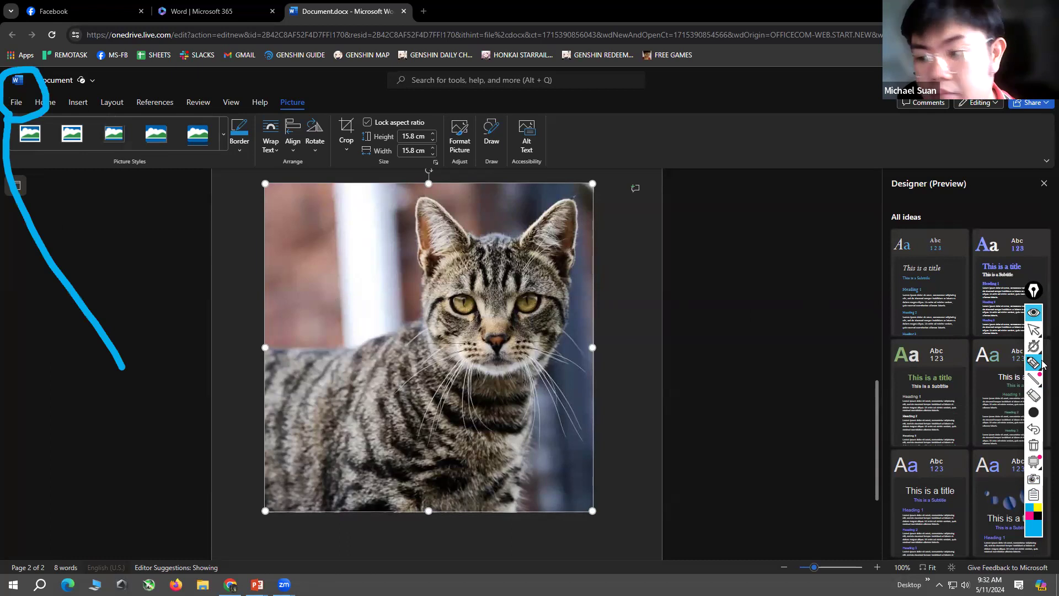
click(1034, 333)
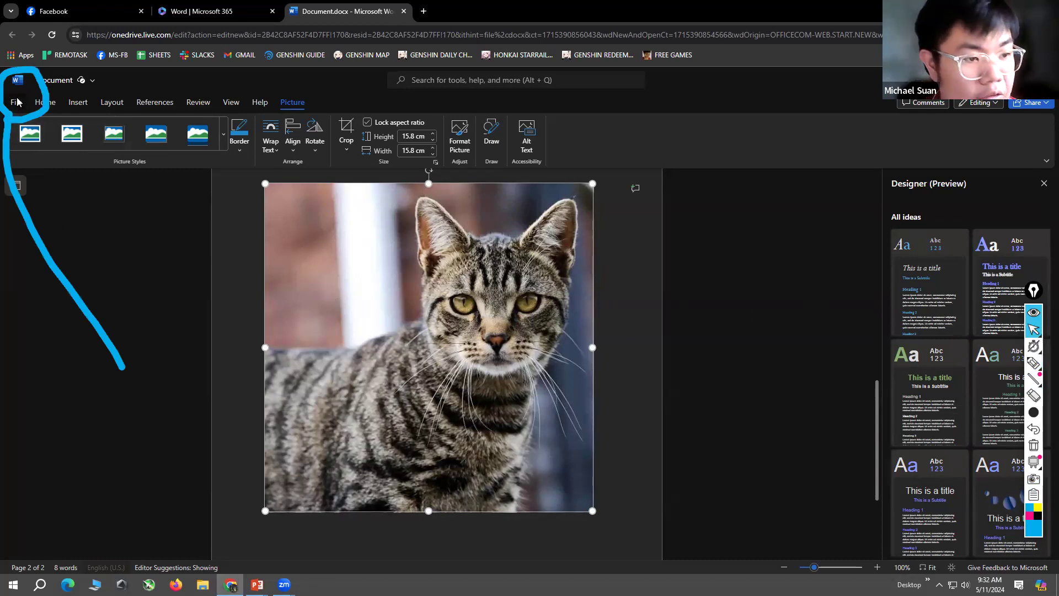
click(17, 102)
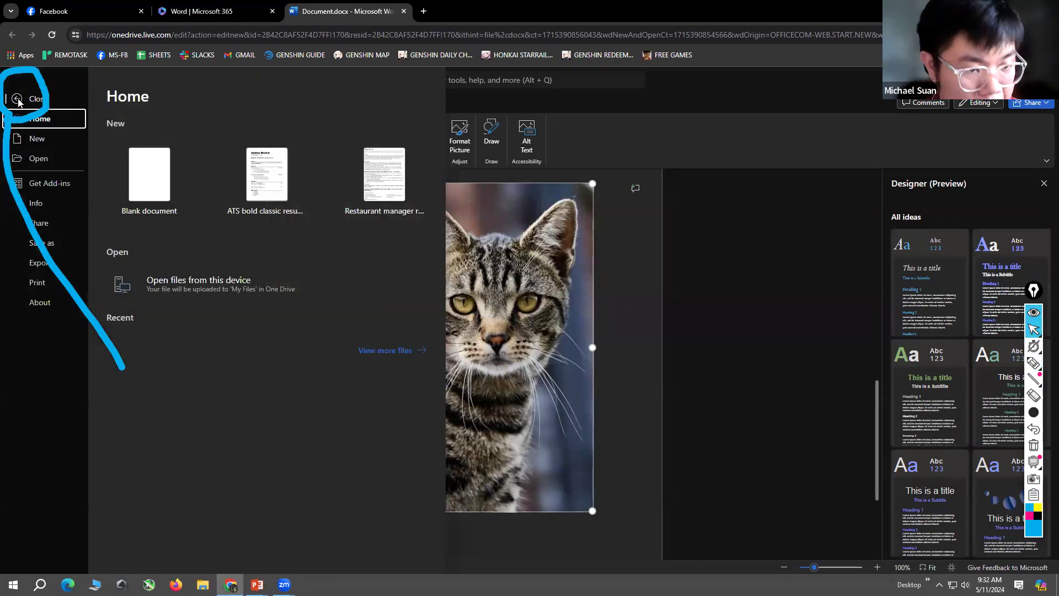
click(1034, 396)
drag(93, 209, 7, 138)
click(1034, 329)
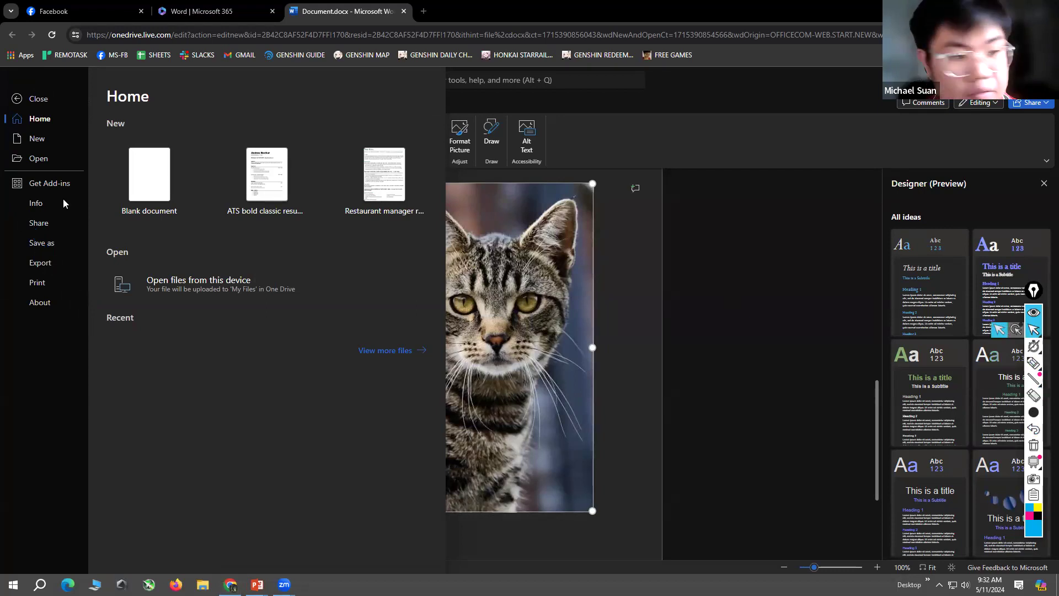
Step: Save an online copy of the document in My files with the name "TESTING 123"
click(47, 245)
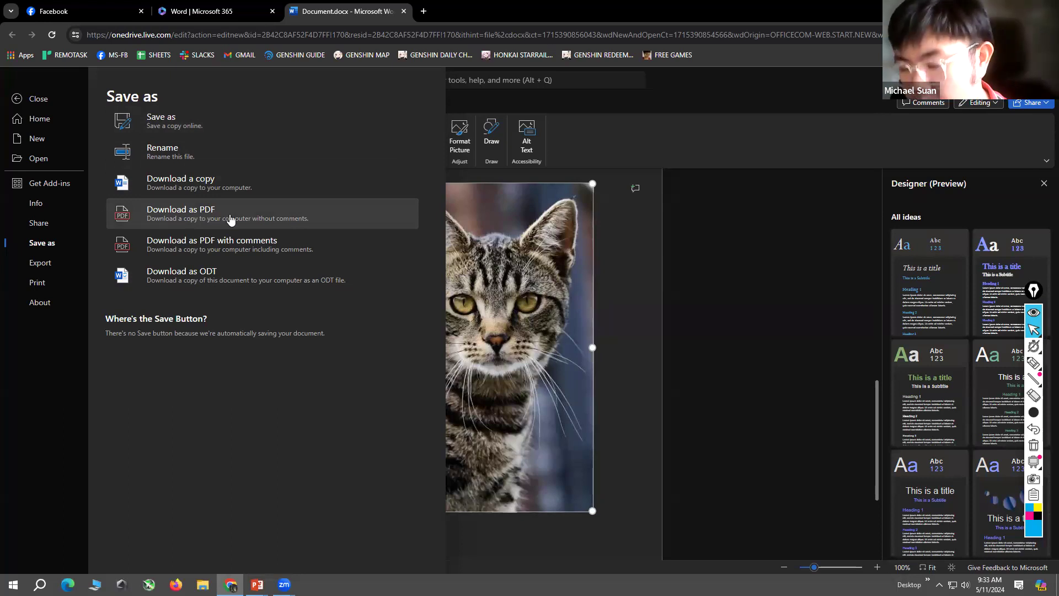
click(226, 125)
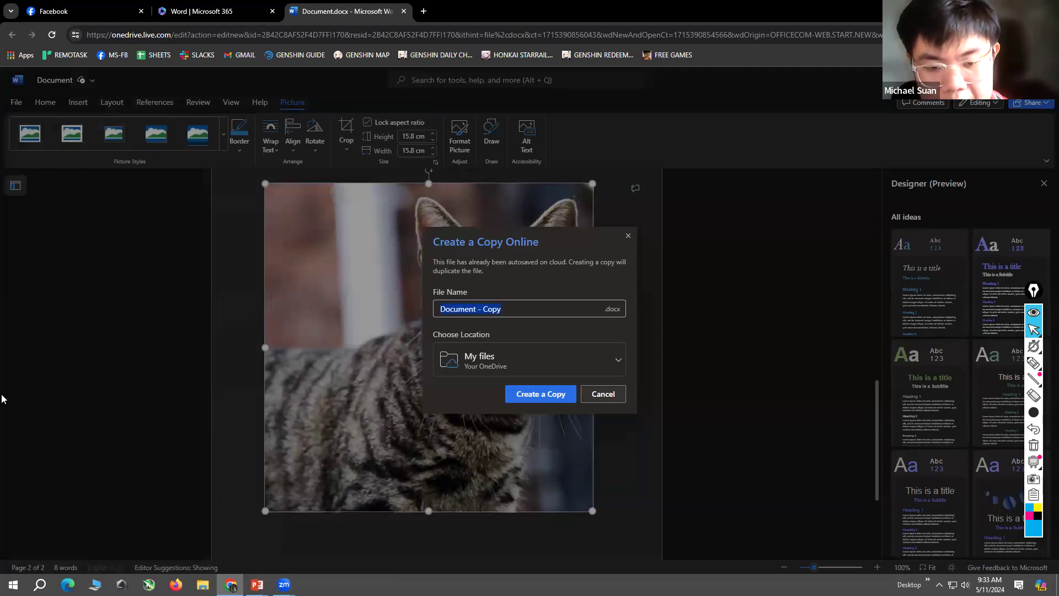
text(TESTING 123)
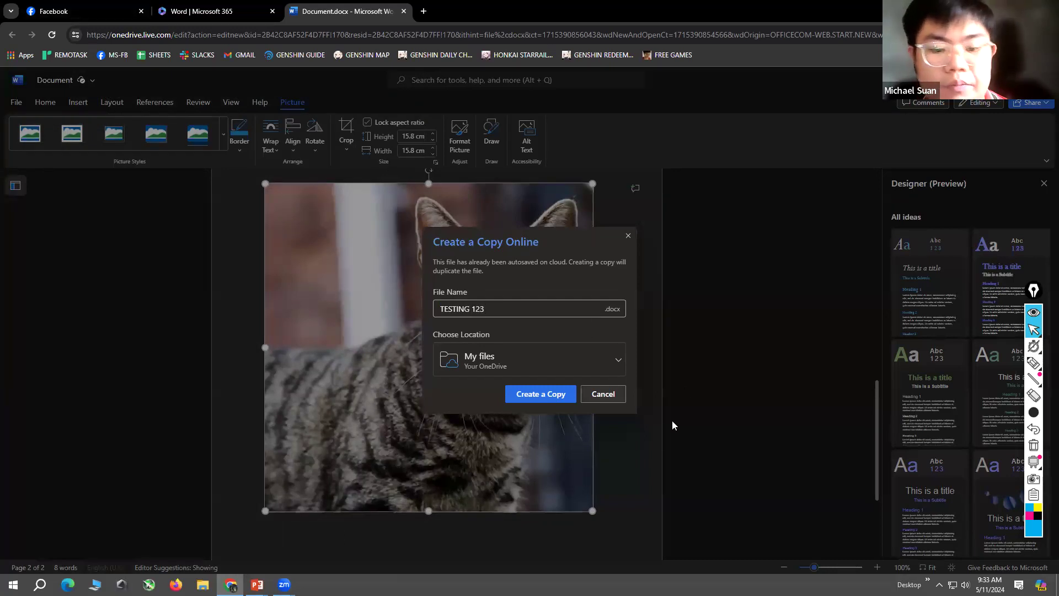
click(551, 393)
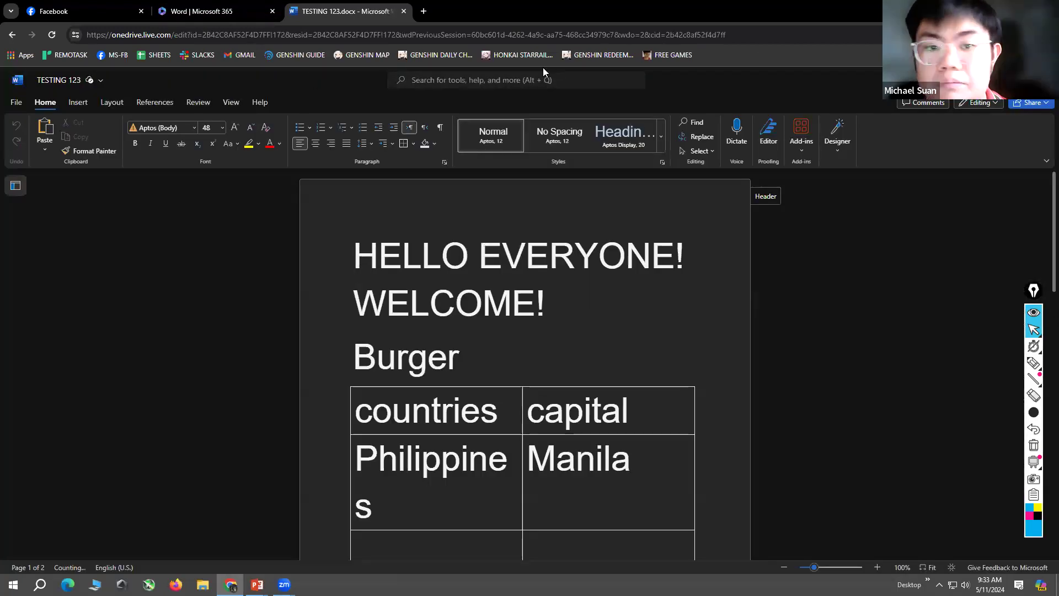
Step: Shrink the browser window to review the slide's list of Word tasks, and maximise it again
click(1021, 11)
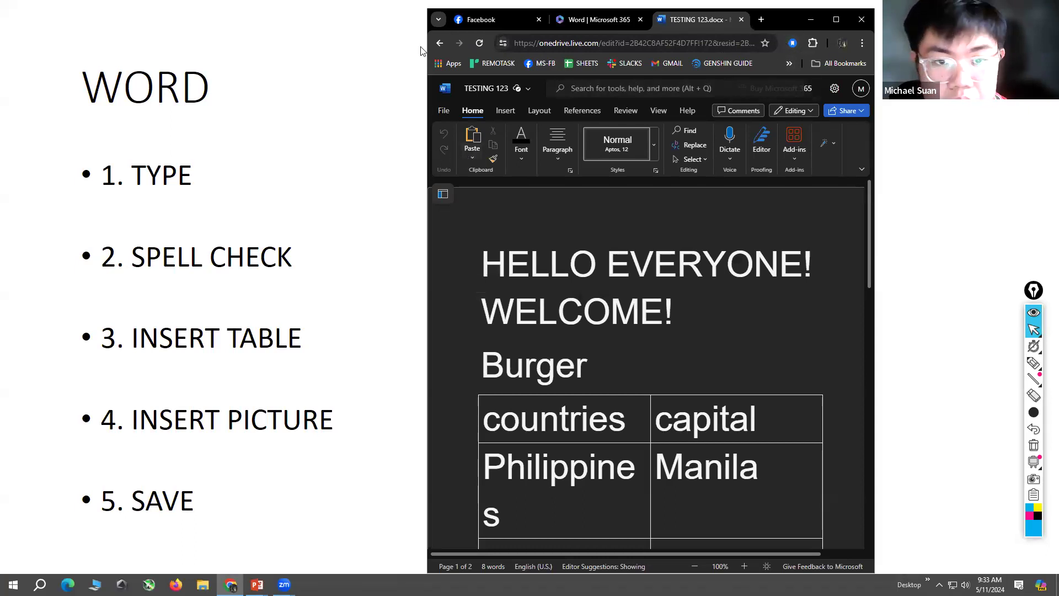
right_click(440, 43)
click(437, 241)
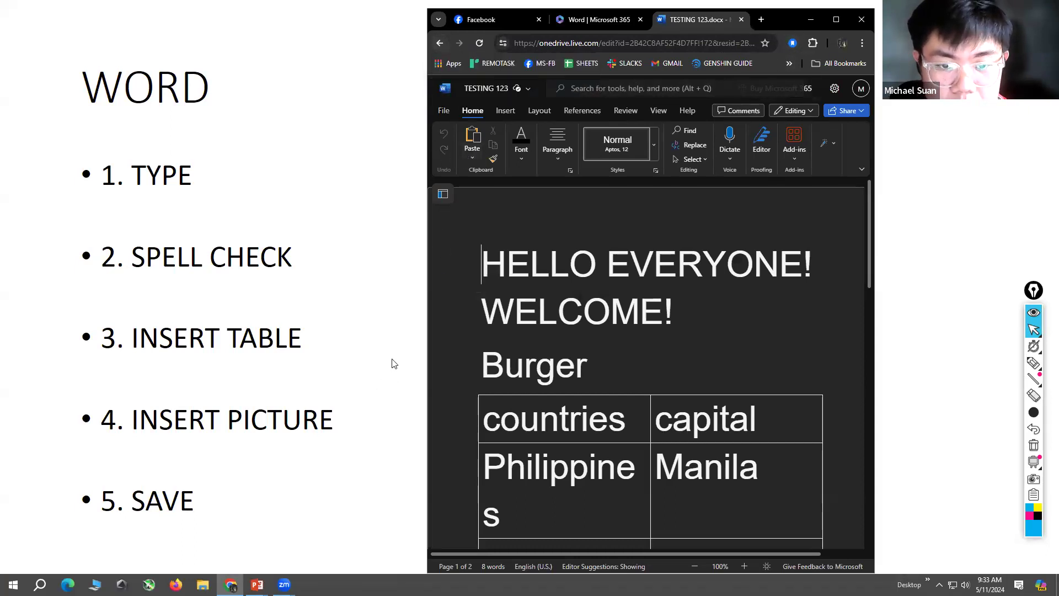
right_click(438, 42)
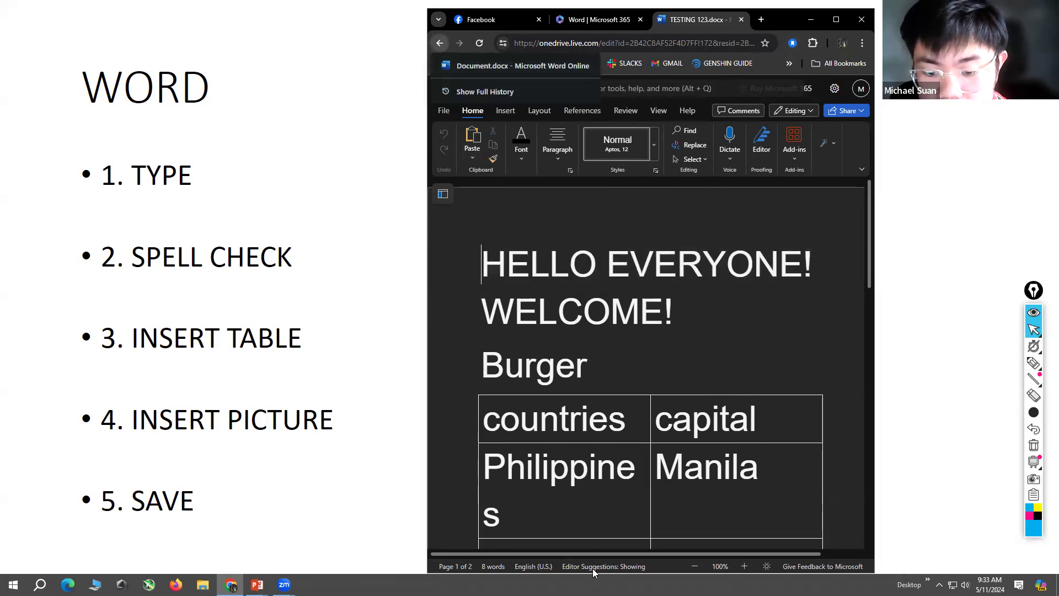
click(441, 417)
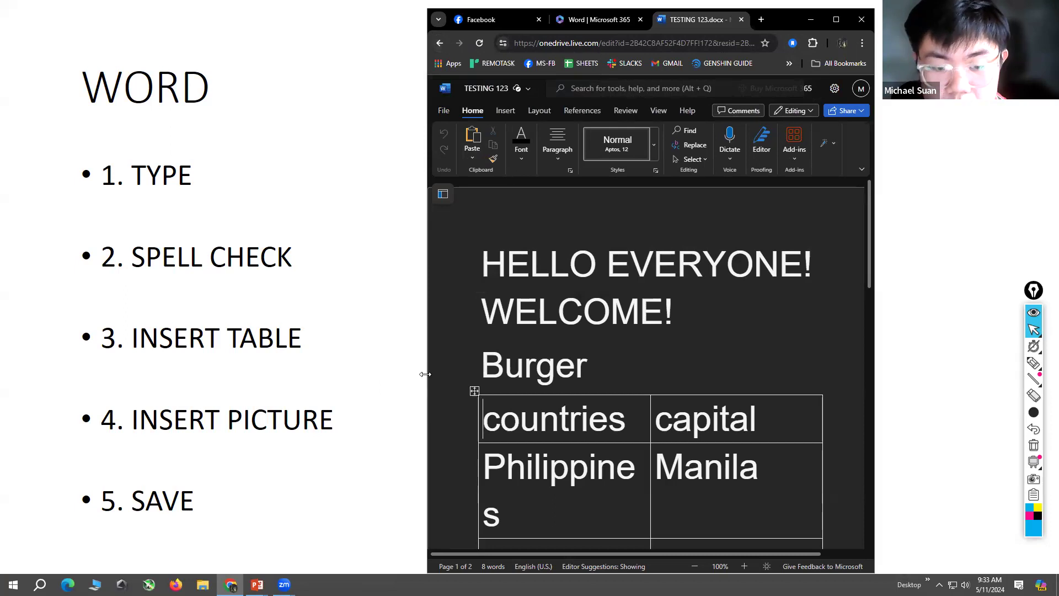
drag(424, 373, 595, 373)
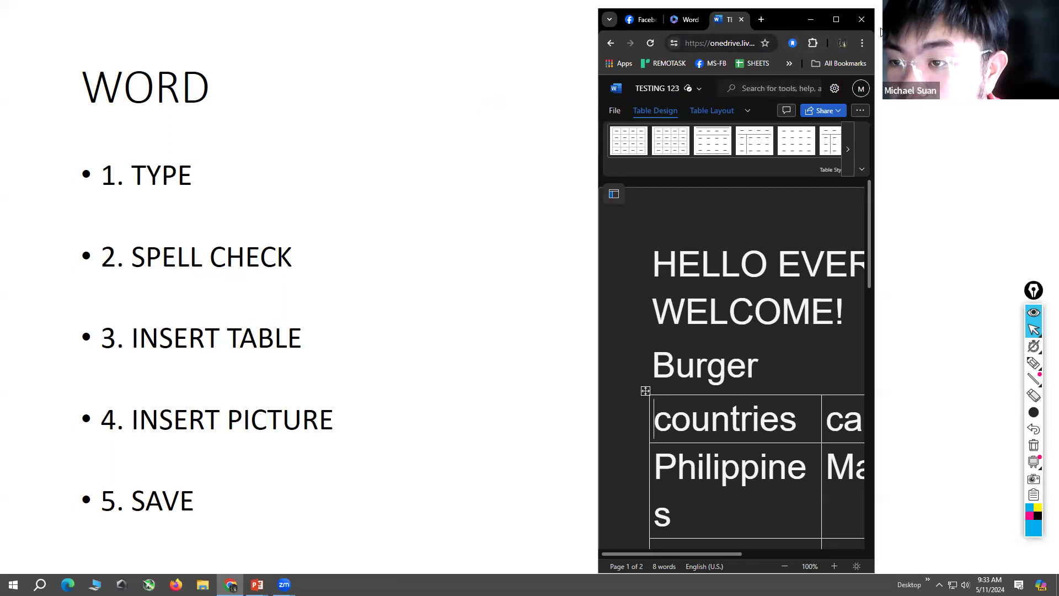
drag(878, 30, 936, 30)
click(897, 20)
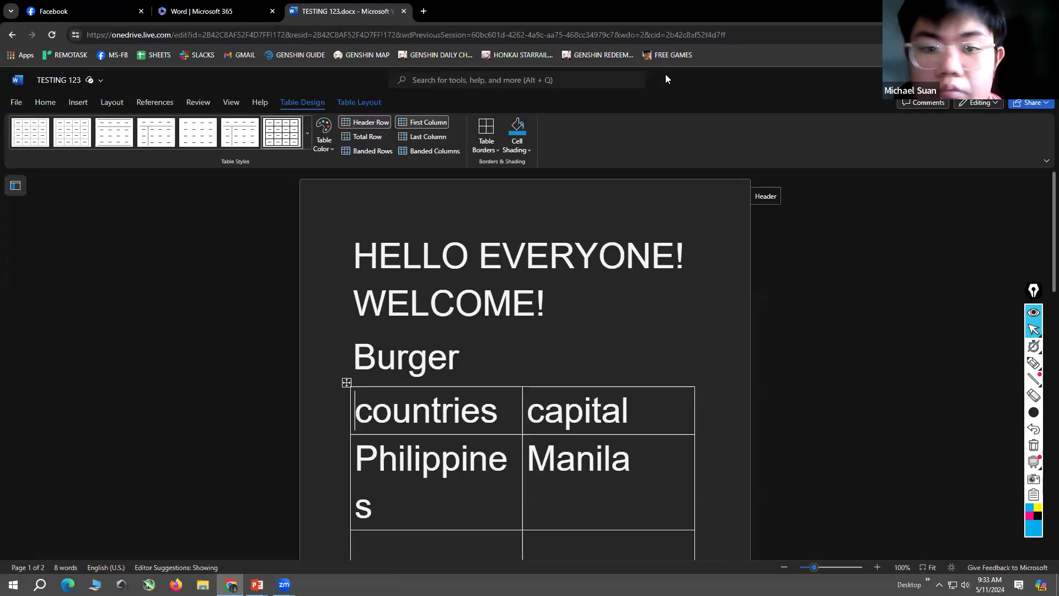
Step: On the Word | Microsoft 365 page, circle Apps in black ink and open the apps overview
click(192, 13)
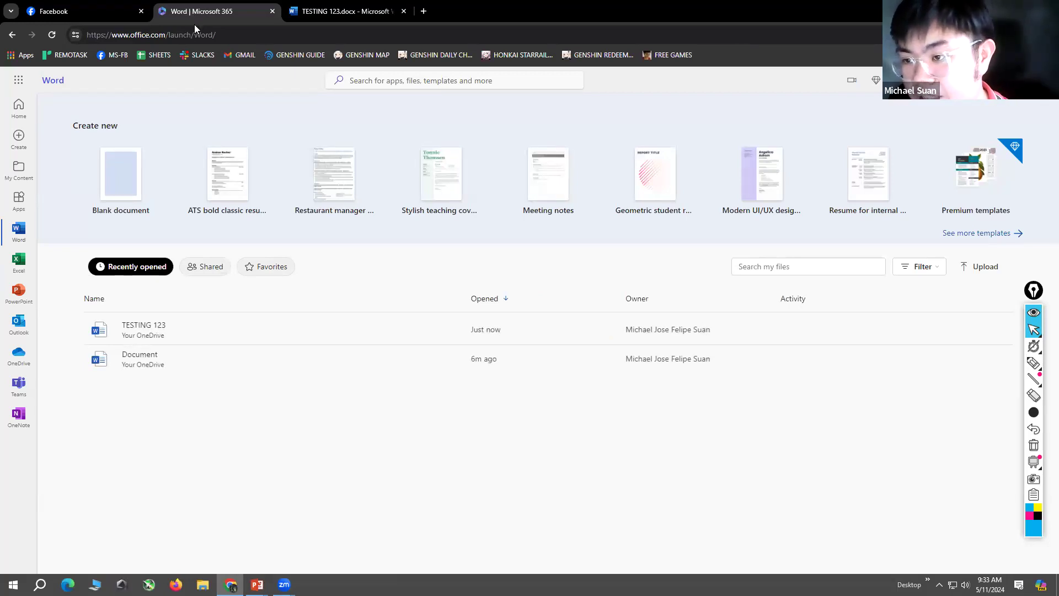
click(1041, 519)
click(1034, 362)
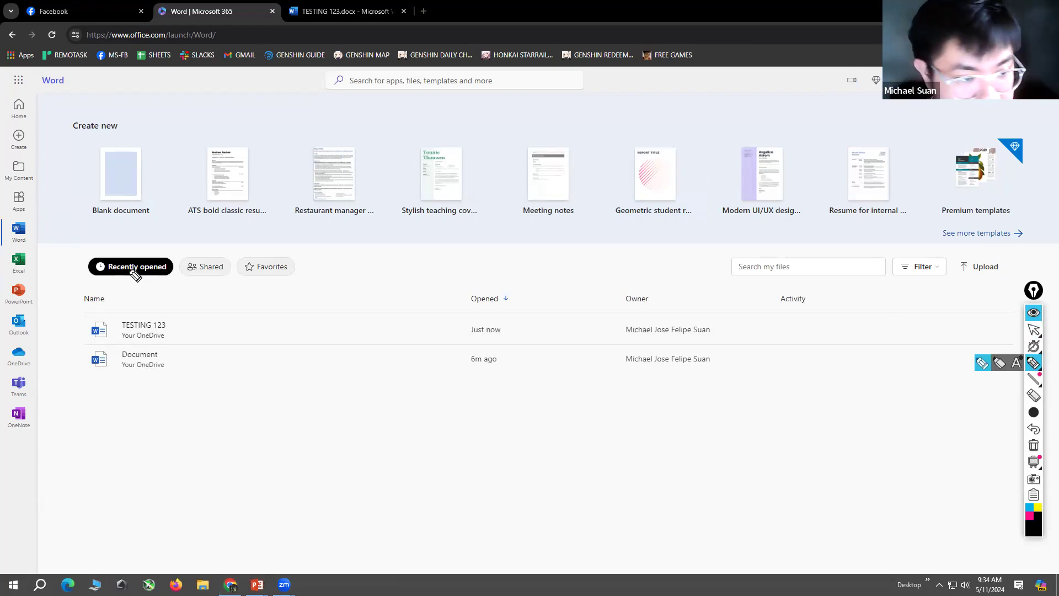
mouse_move(51, 190)
mouse_down()
mouse_move(7, 205)
mouse_move(55, 196)
mouse_up()
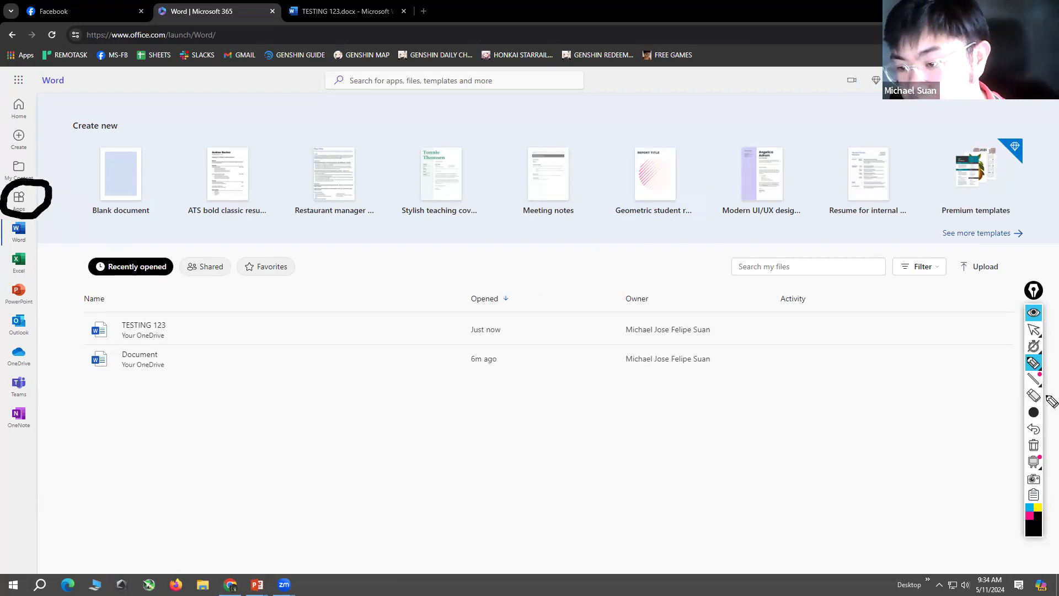
click(1037, 328)
click(22, 194)
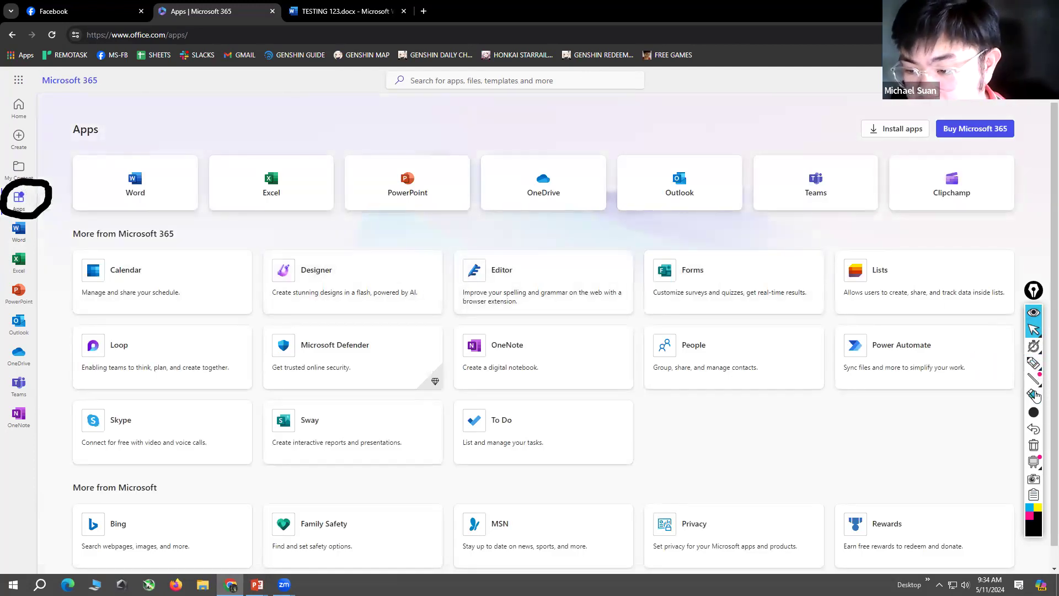
Step: Mark the OneDrive tile with a black box and circle, and return to the normal cursor
click(1036, 364)
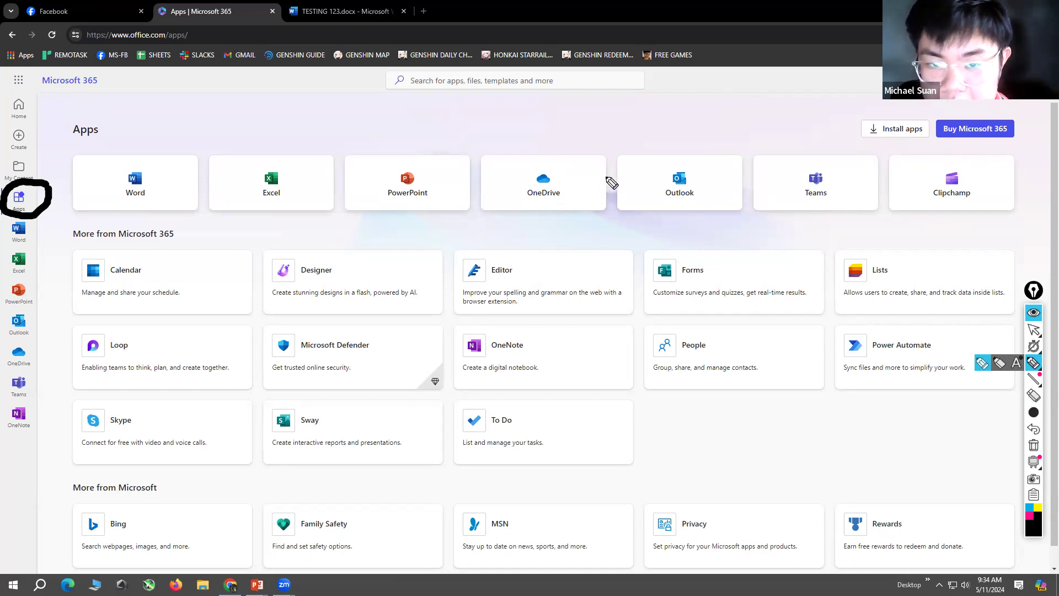
drag(606, 170, 564, 157)
mouse_move(485, 208)
mouse_down()
mouse_move(556, 204)
mouse_move(522, 158)
mouse_move(499, 217)
mouse_up()
click(1033, 346)
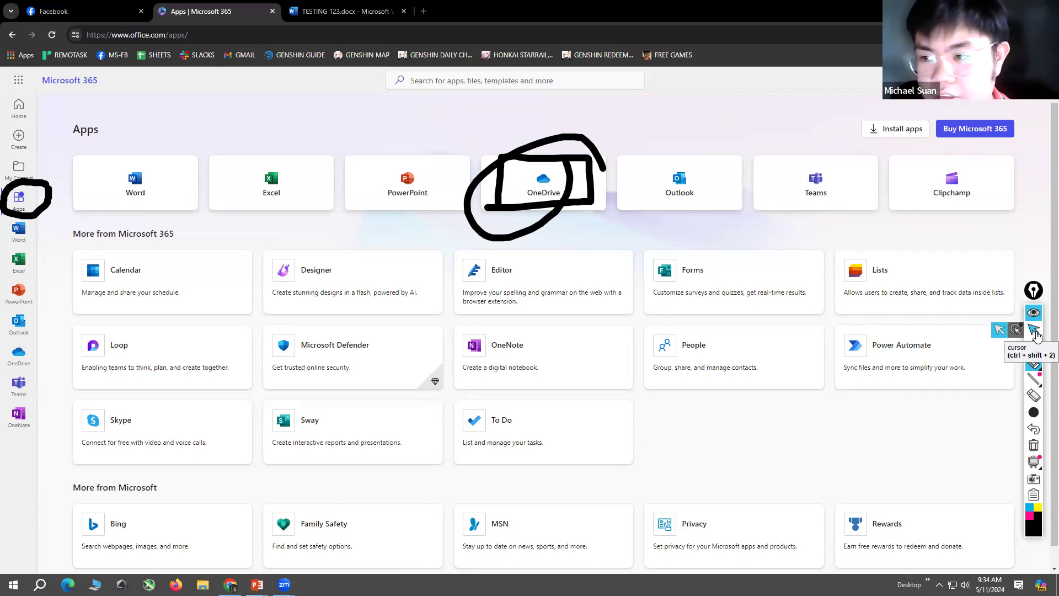
Step: Erase the black box and circle around the OneDrive tile, restore the normal cursor and open OneDrive
click(1034, 331)
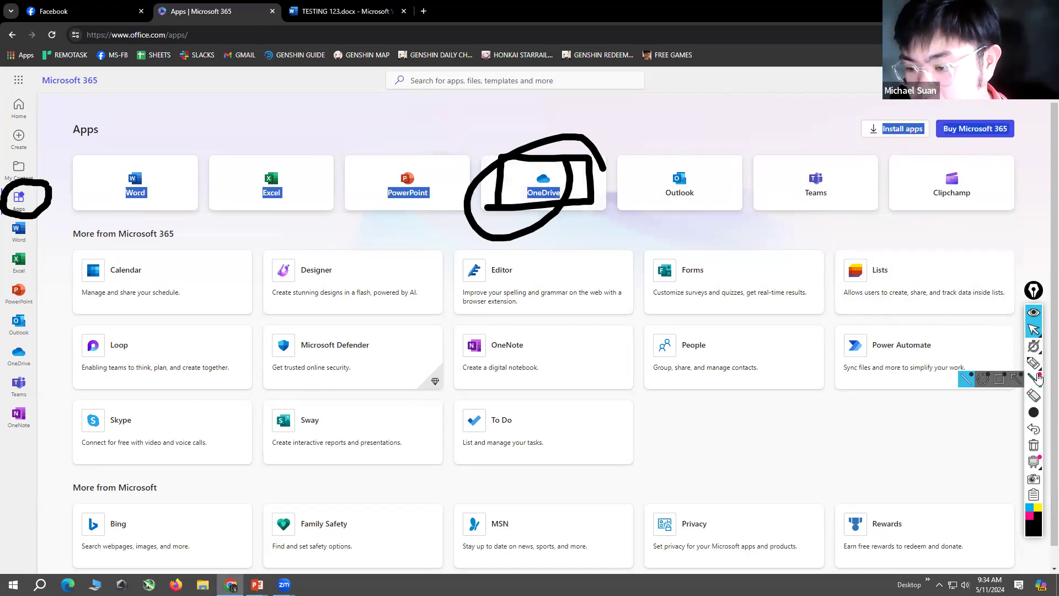
click(1034, 395)
drag(556, 184, 648, 180)
click(1034, 329)
click(534, 191)
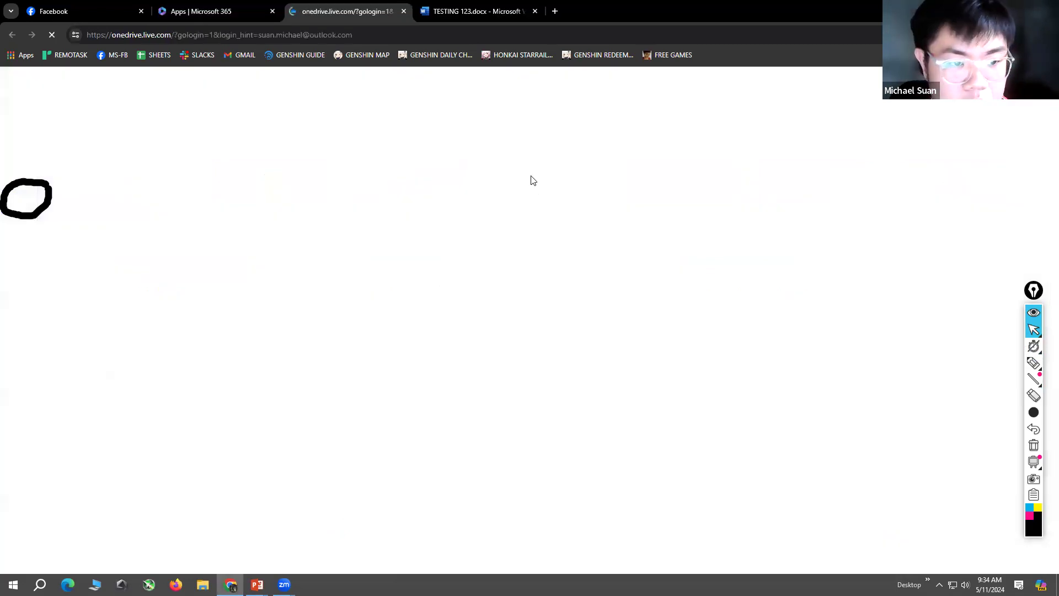
Step: Outline the TESTING 123.docx row in OneDrive's My files with a black freehand box
scroll(518, 320, down, 2)
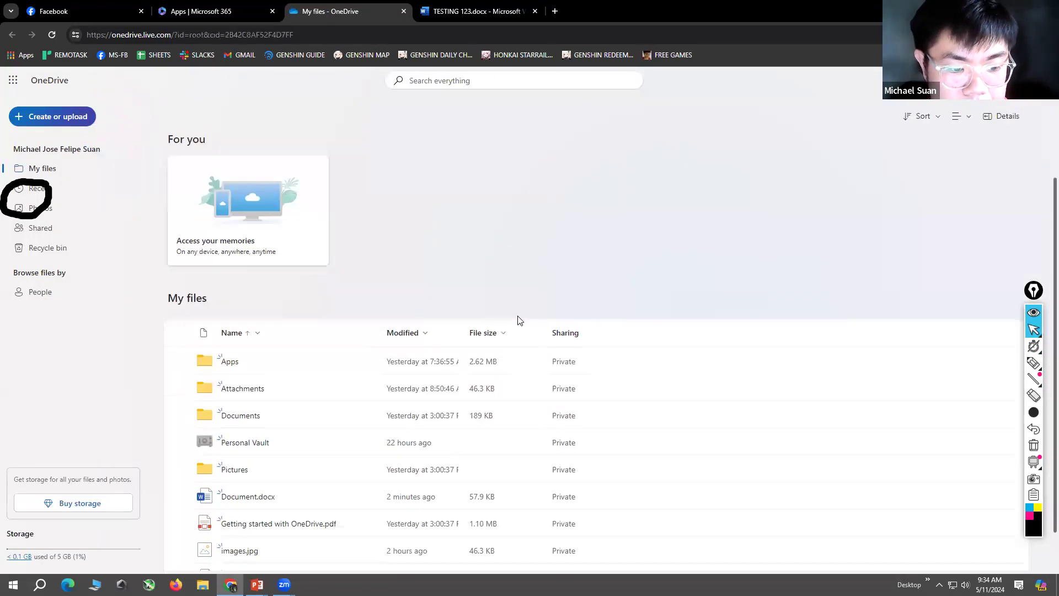
click(1034, 364)
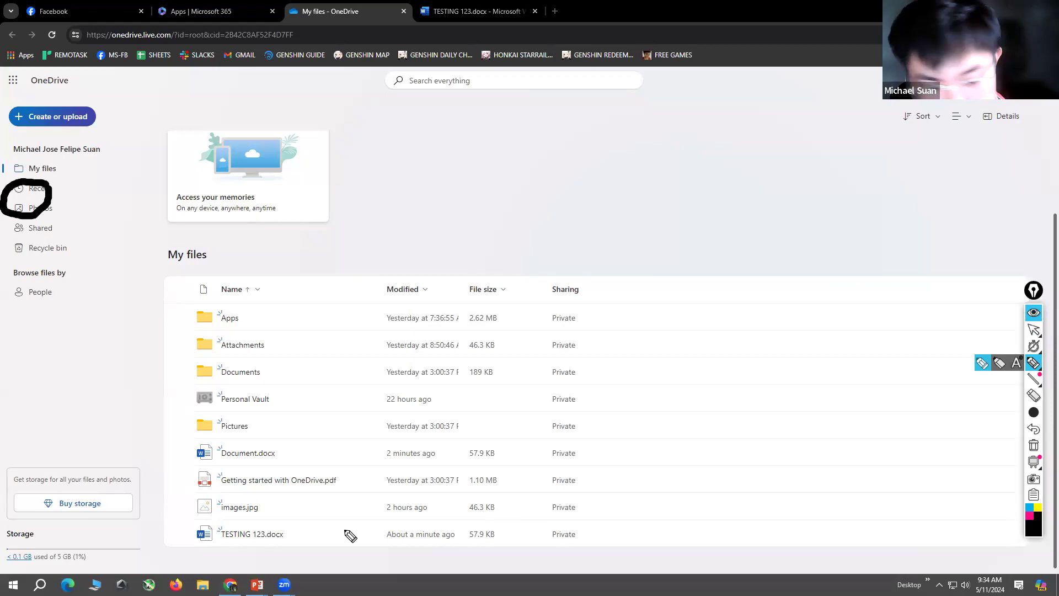
mouse_move(203, 549)
mouse_down()
mouse_move(587, 550)
mouse_move(473, 521)
mouse_move(193, 543)
mouse_move(234, 555)
mouse_up()
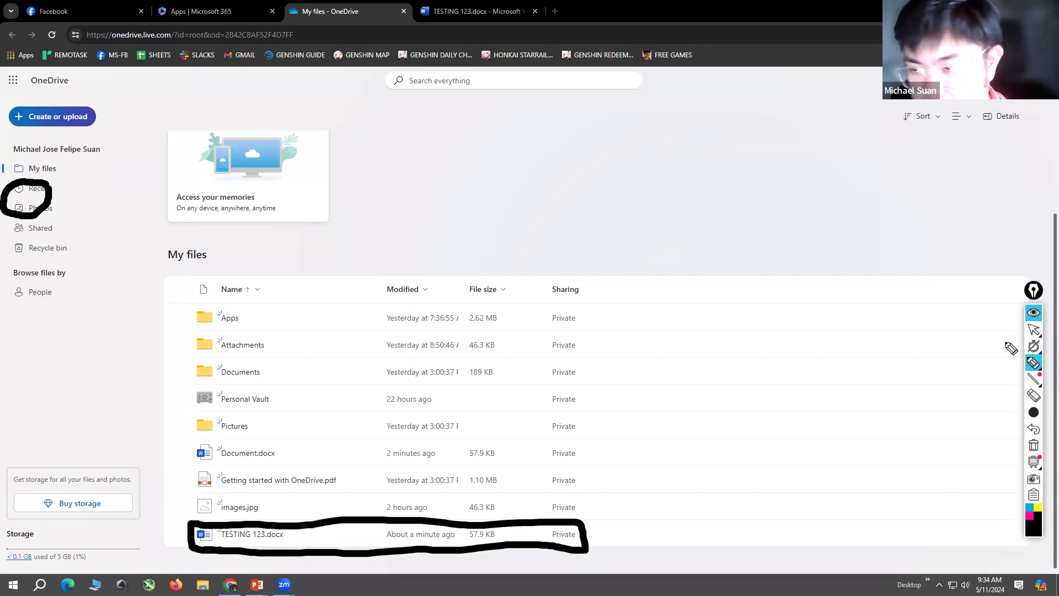
Step: Erase the black box around TESTING 123.docx, restore the normal cursor and return to the Microsoft 365 Apps page
click(1034, 395)
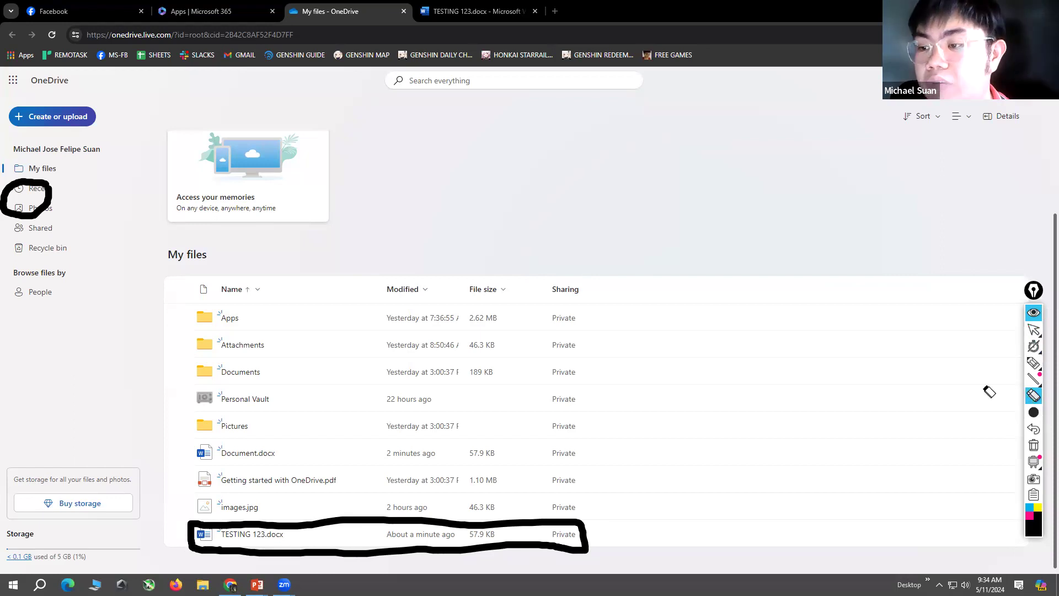
click(390, 526)
click(1034, 329)
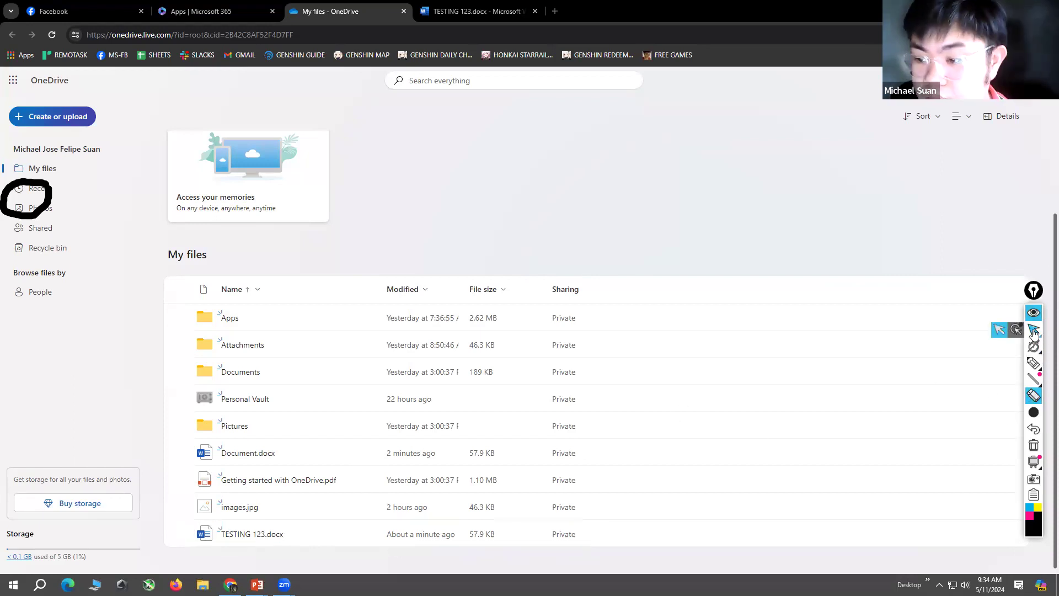
click(173, 6)
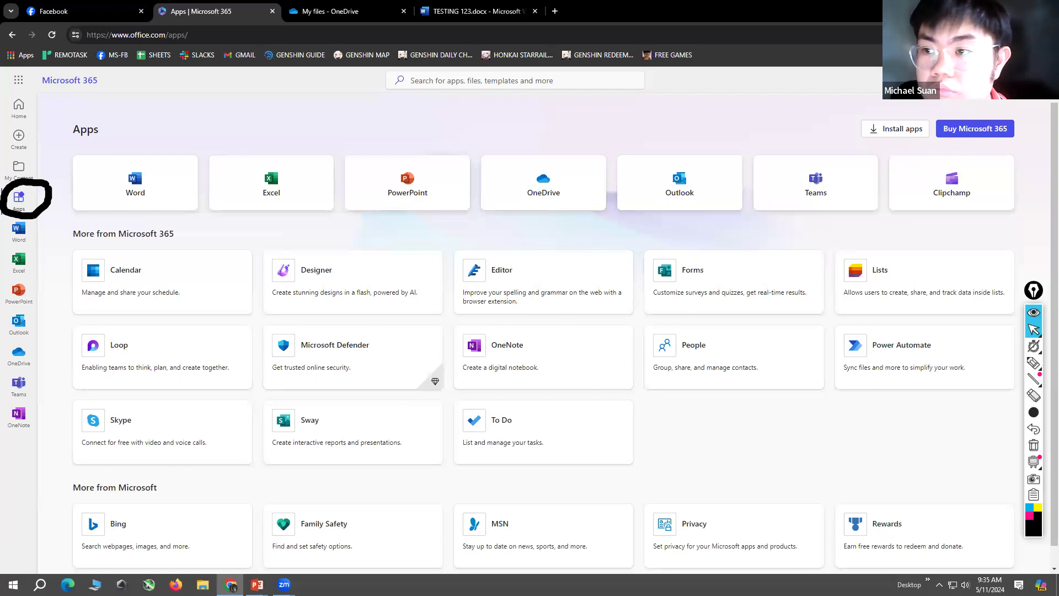
Step: Restore down the browser window over the Word task slide, lower its upper edge and widen it across the screen
click(1021, 10)
click(872, 19)
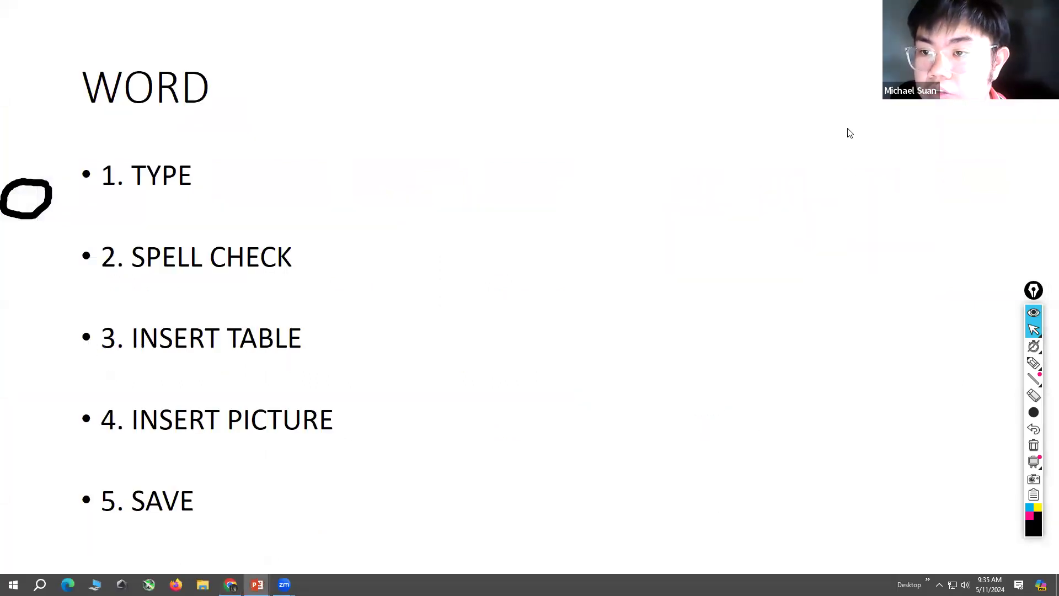
click(231, 584)
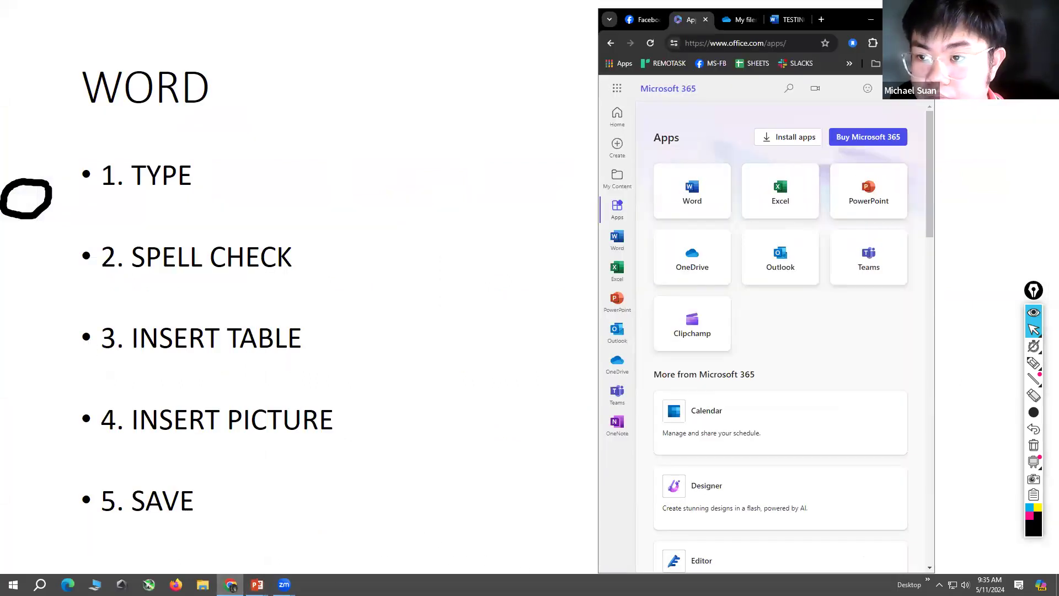
drag(908, 8, 907, 50)
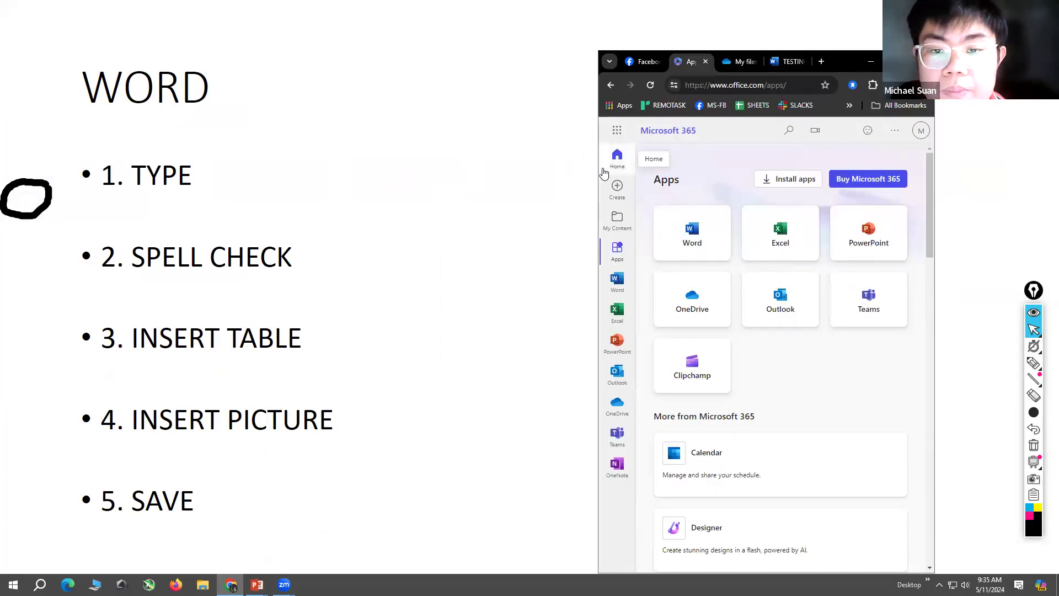
drag(597, 165, 2, 164)
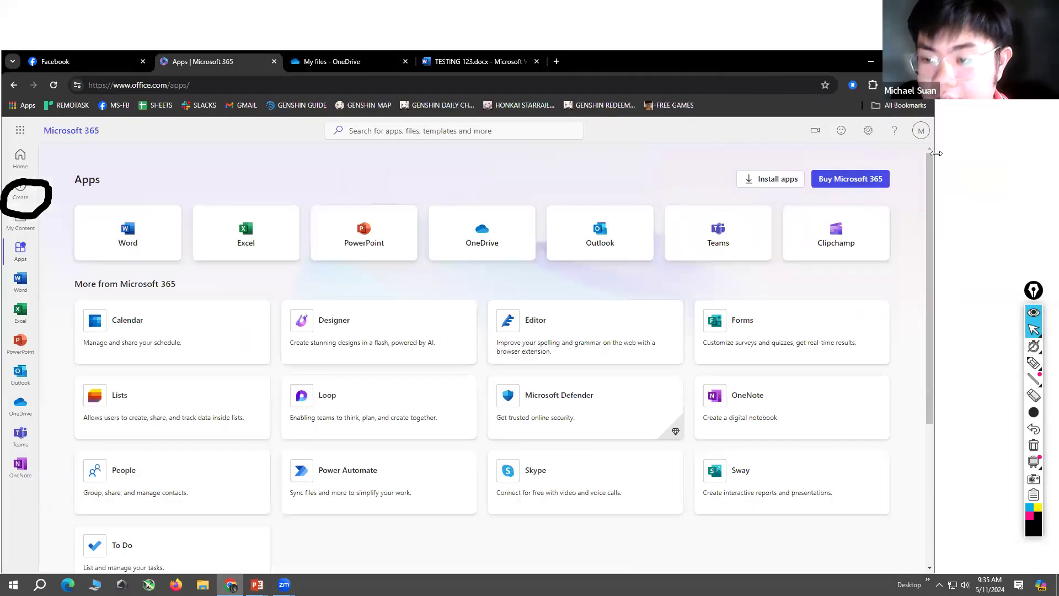
drag(935, 143, 1030, 144)
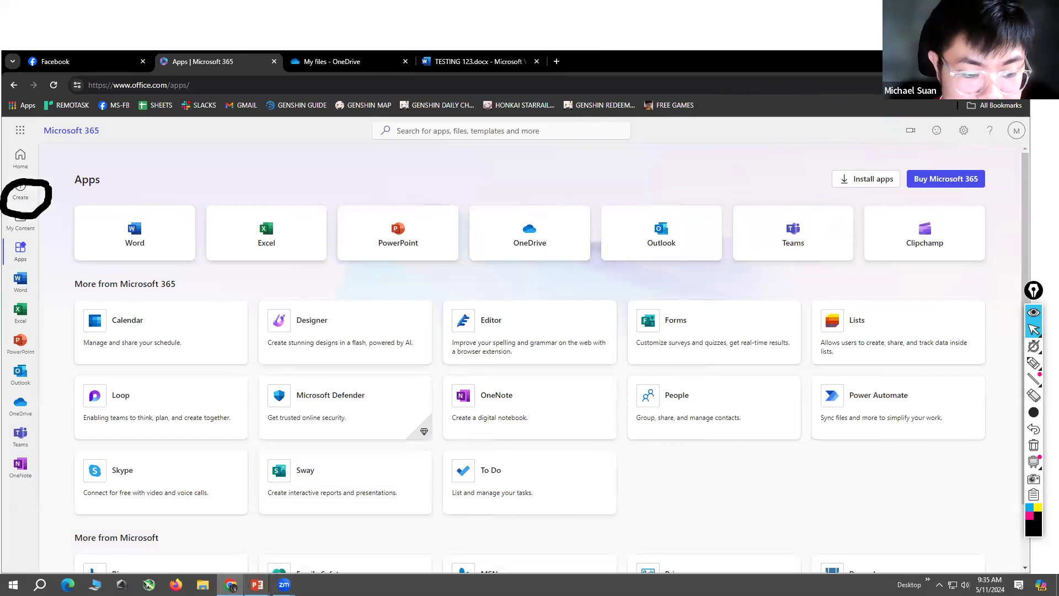
Step: Switch to the PowerPoint slide show, erase the leftover black circle and restore the normal cursor
mouse_move(257, 585)
click(294, 551)
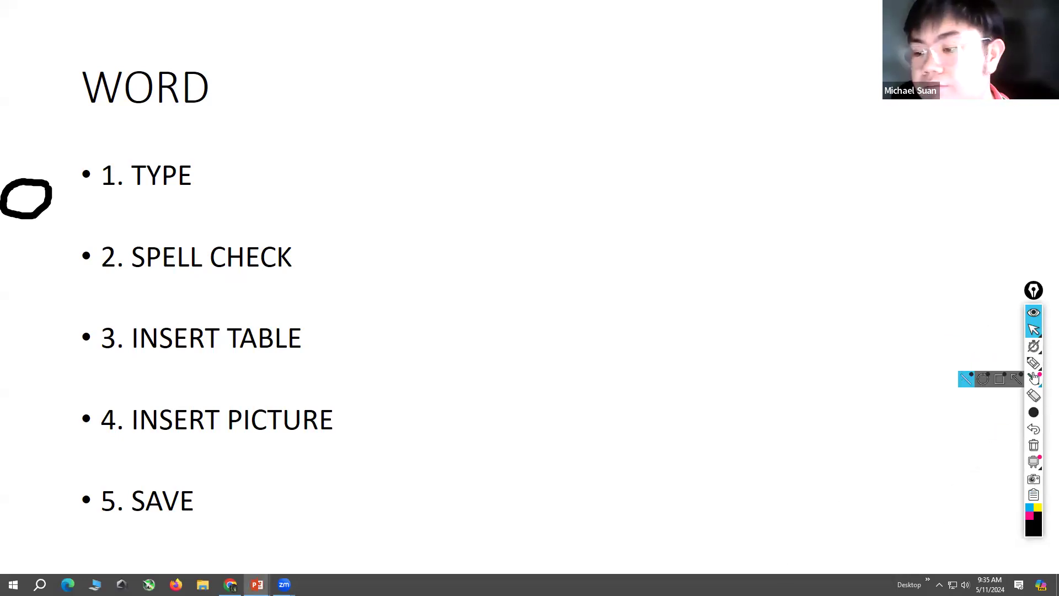
click(1033, 395)
click(31, 177)
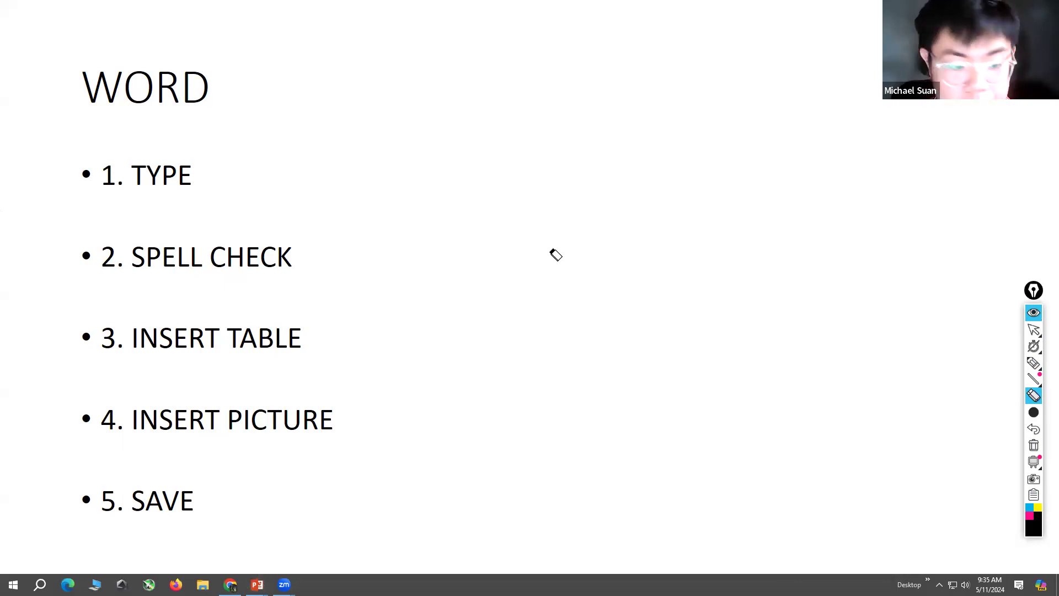
click(1033, 330)
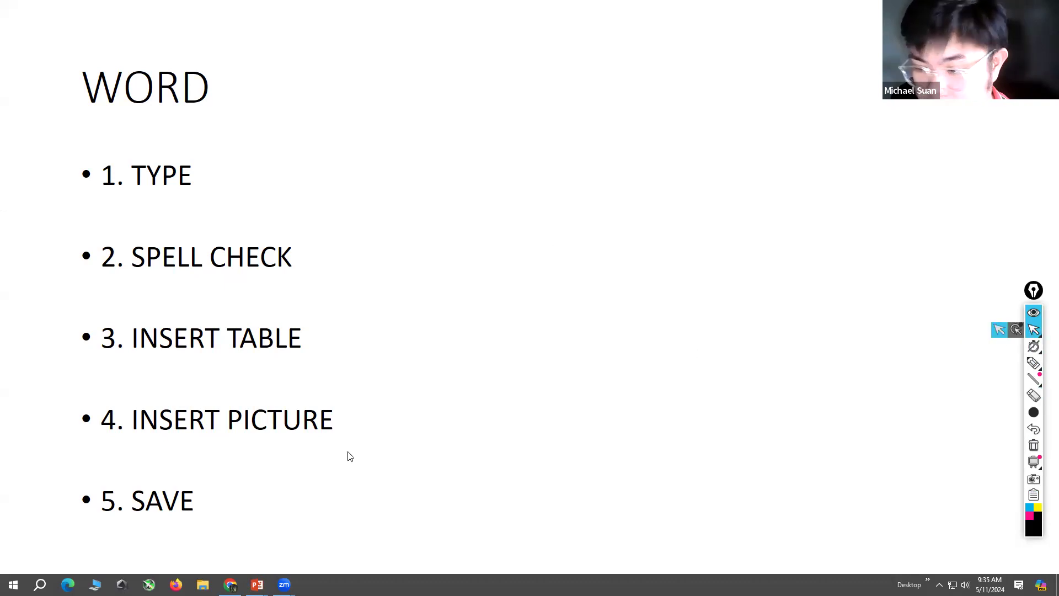
Step: Switch back to the browser, show the TESTING 123.docx document and maximise the window
mouse_move(257, 585)
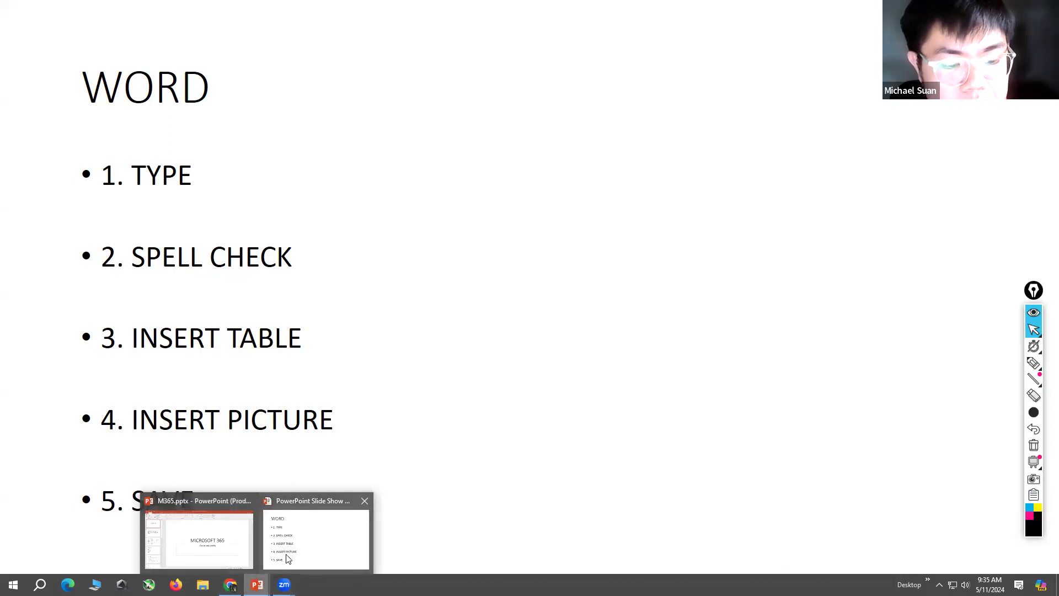
click(231, 585)
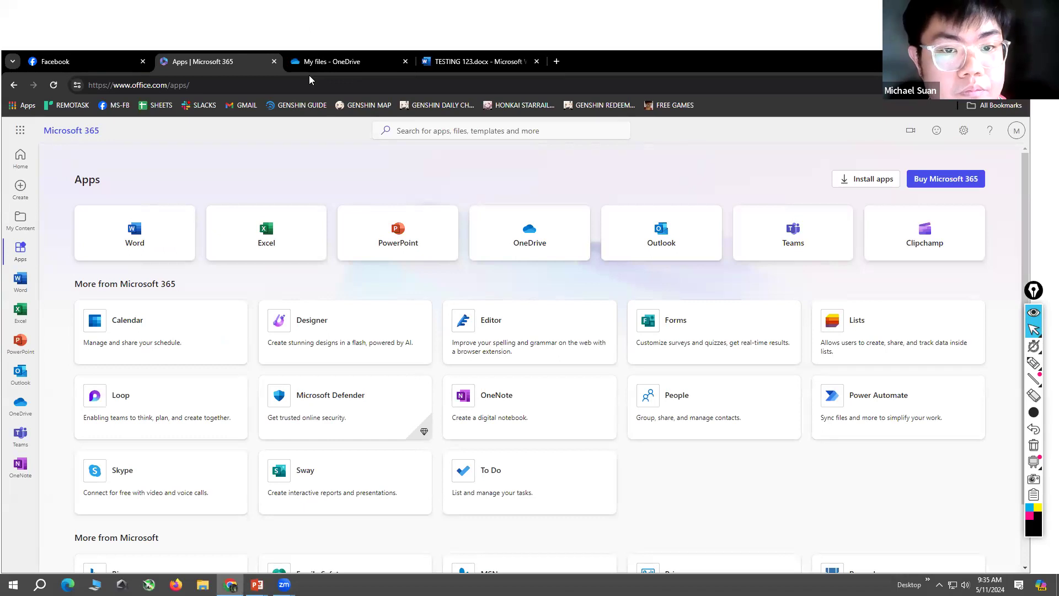
click(475, 65)
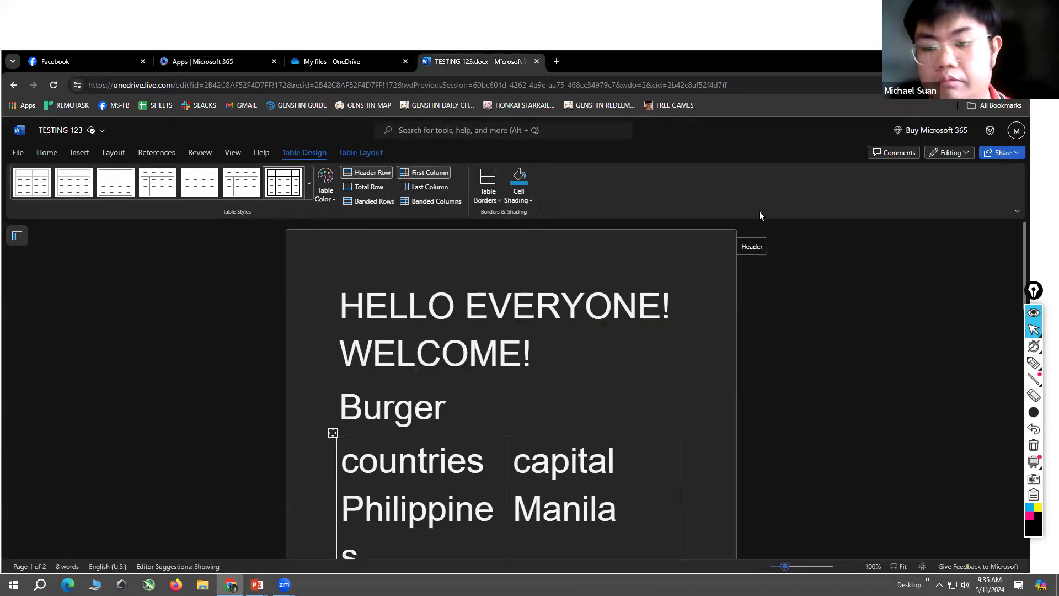
drag(905, 61, 910, 1)
Step: Delete the Burger line and the countries and capital table from the document, along with WELCOME's exclamation mark
scroll(685, 327, down, 5)
scroll(698, 369, up, 4)
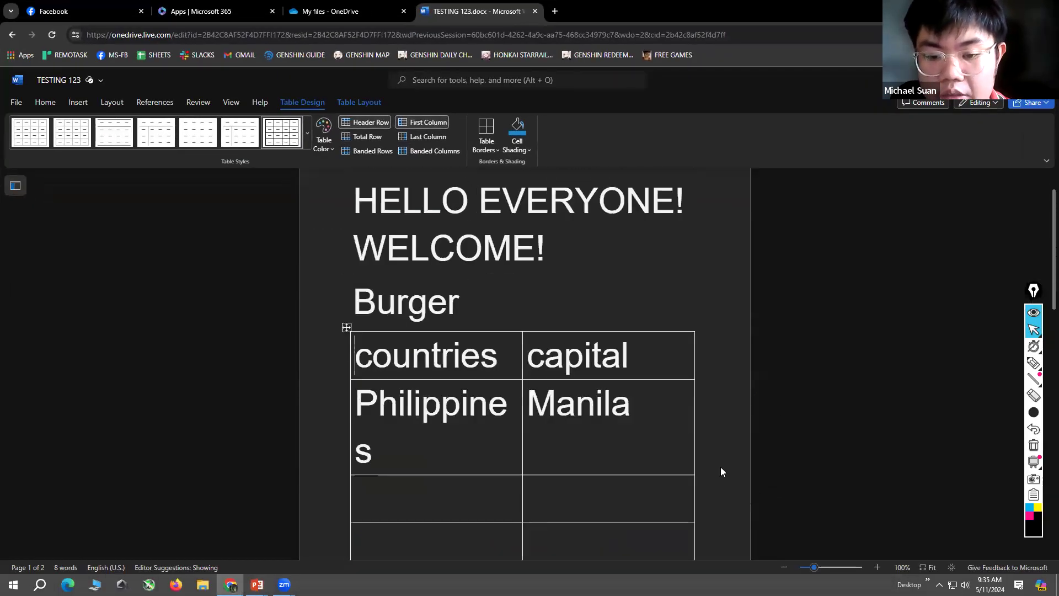
scroll(713, 418, down, 3)
drag(710, 436, 428, 144)
scroll(518, 403, up, 4)
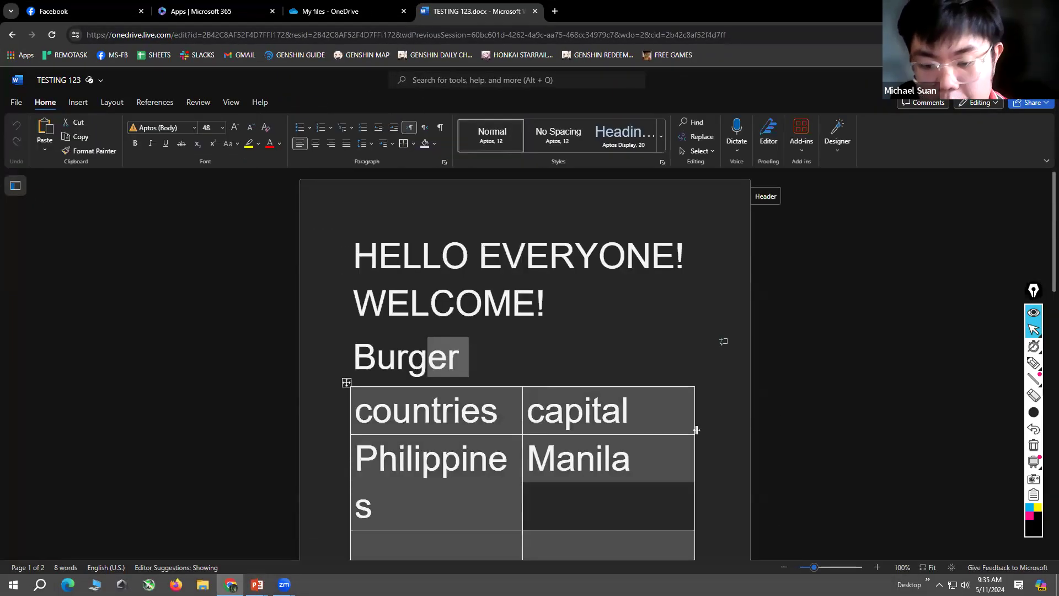
click(696, 432)
scroll(715, 442, down, 3)
drag(715, 446, 556, 310)
key(ctrl+v)
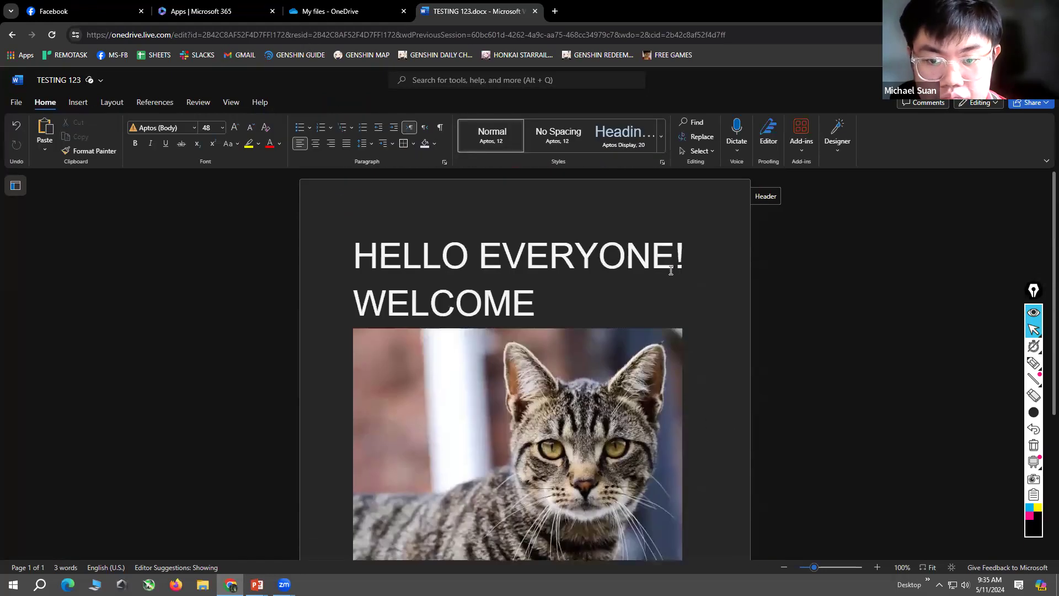
Step: Select everything left in the document, including the heading text and cat picture, and delete it
click(369, 264)
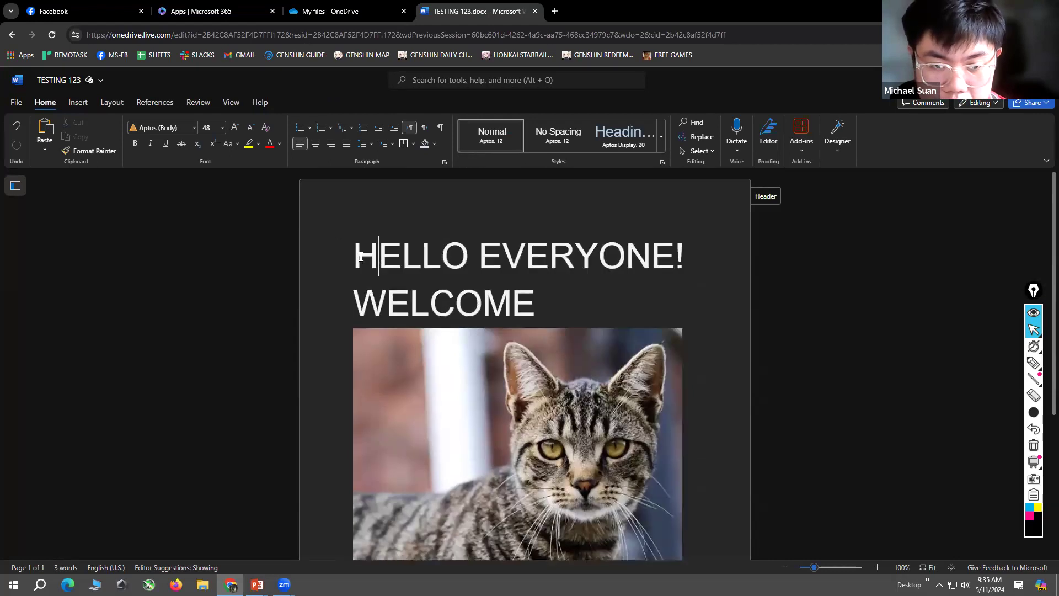
key(ctrl+a)
key(BackSpace)
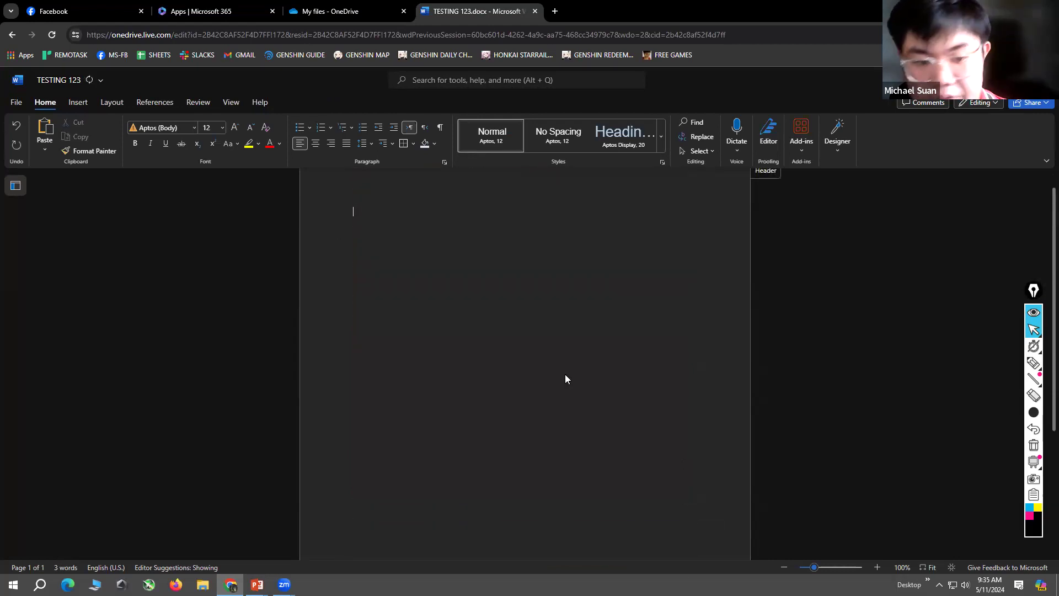
scroll(563, 373, up, 1)
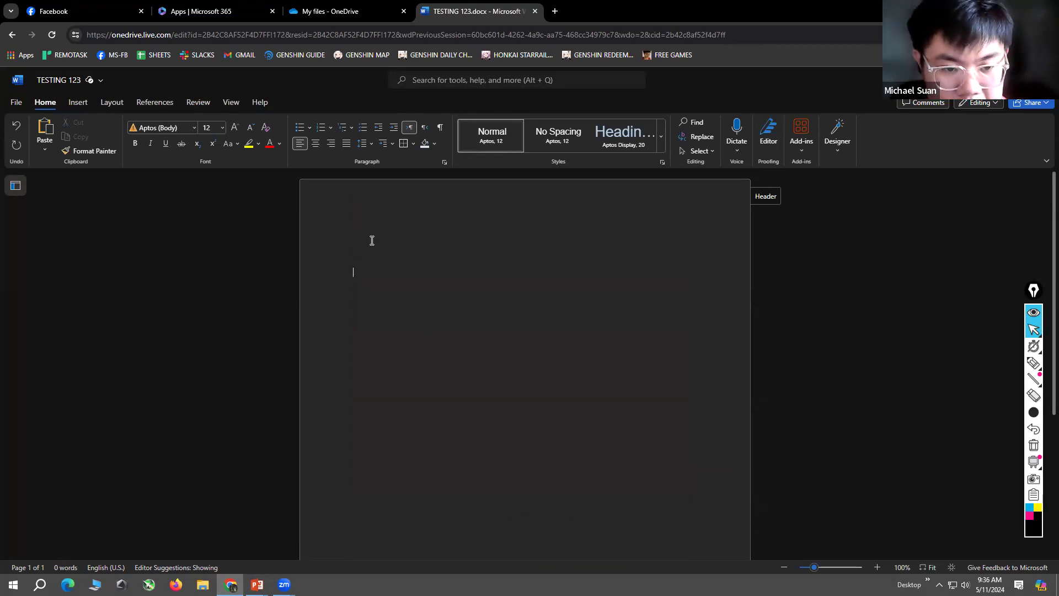
Step: Draw a black freehand circle over the upper part of the blank page and restore the normal cursor
scroll(371, 241, down, 1)
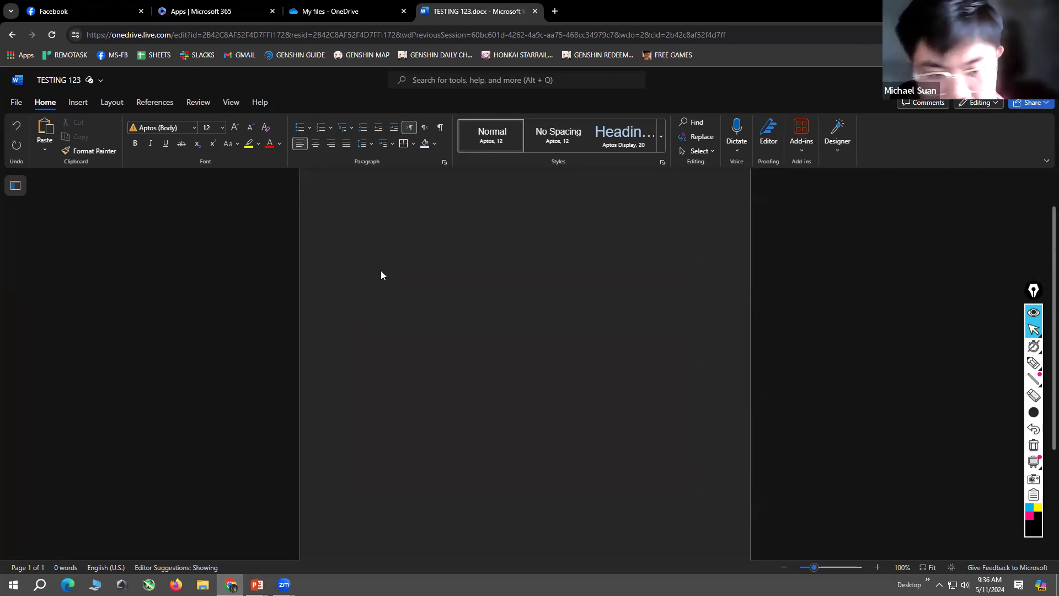
click(1034, 363)
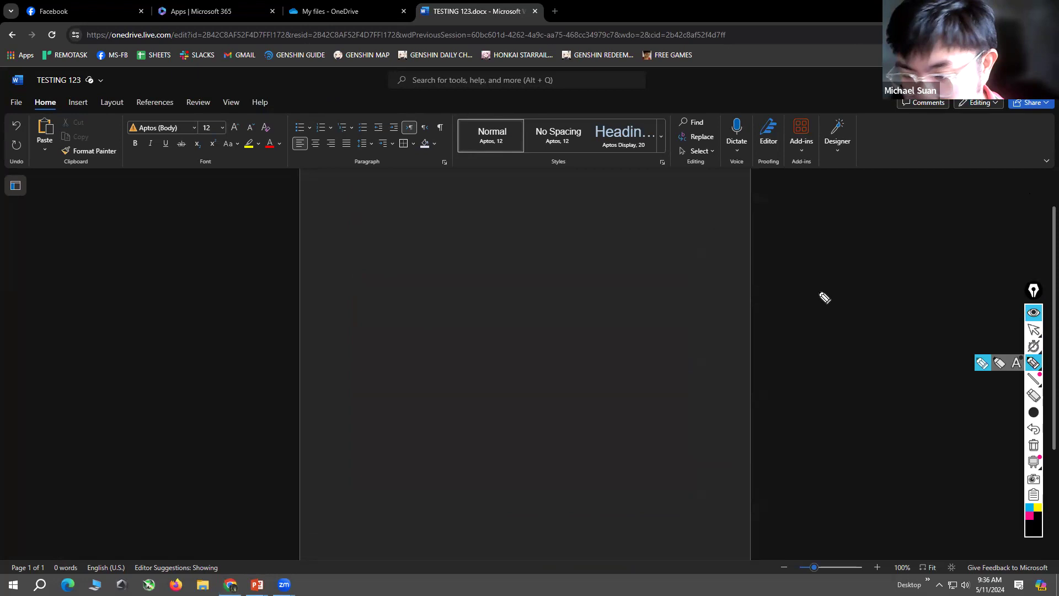
drag(375, 244, 362, 234)
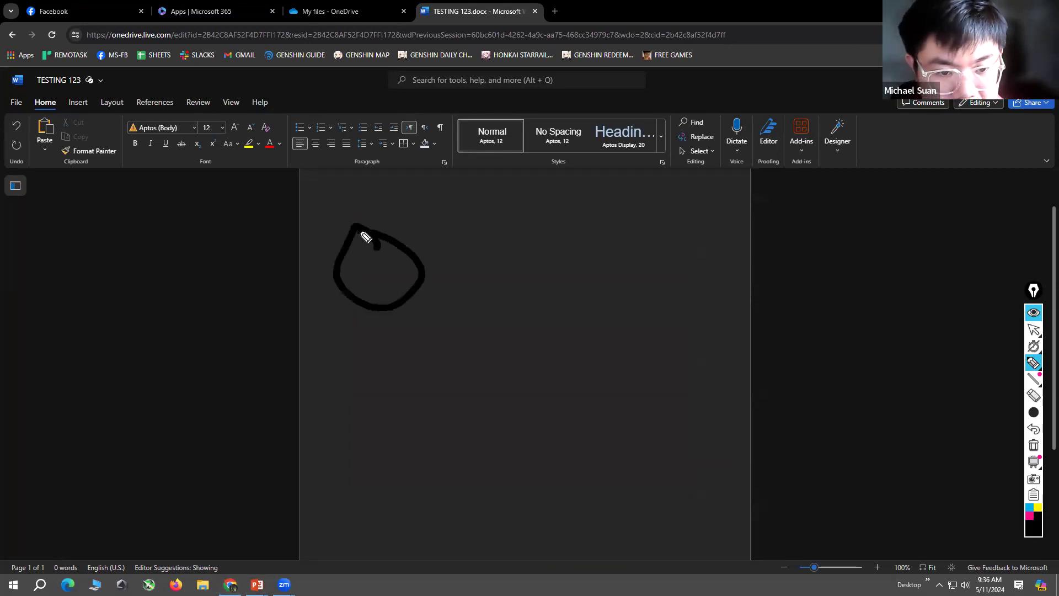
click(1033, 329)
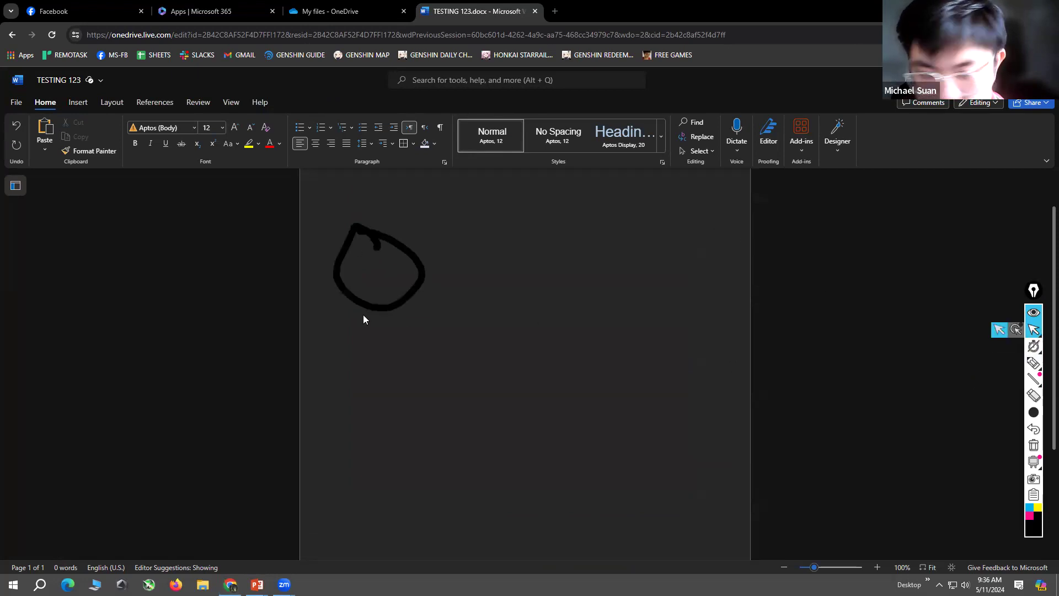
Step: Add empty lines down the page until the document runs onto a second page, and view the page break at 80% zoom
click(410, 313)
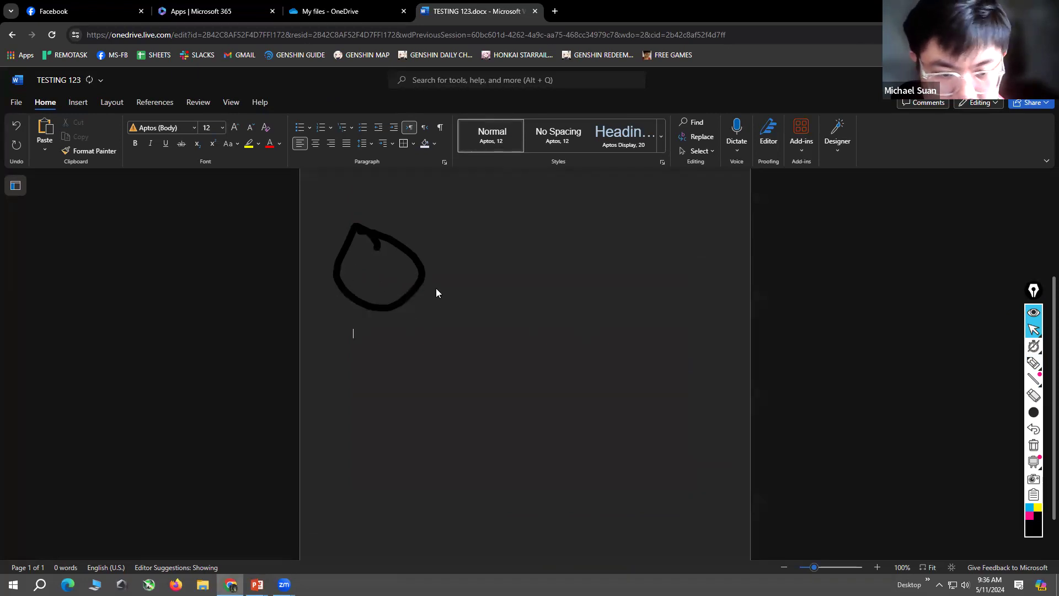
key(Return)
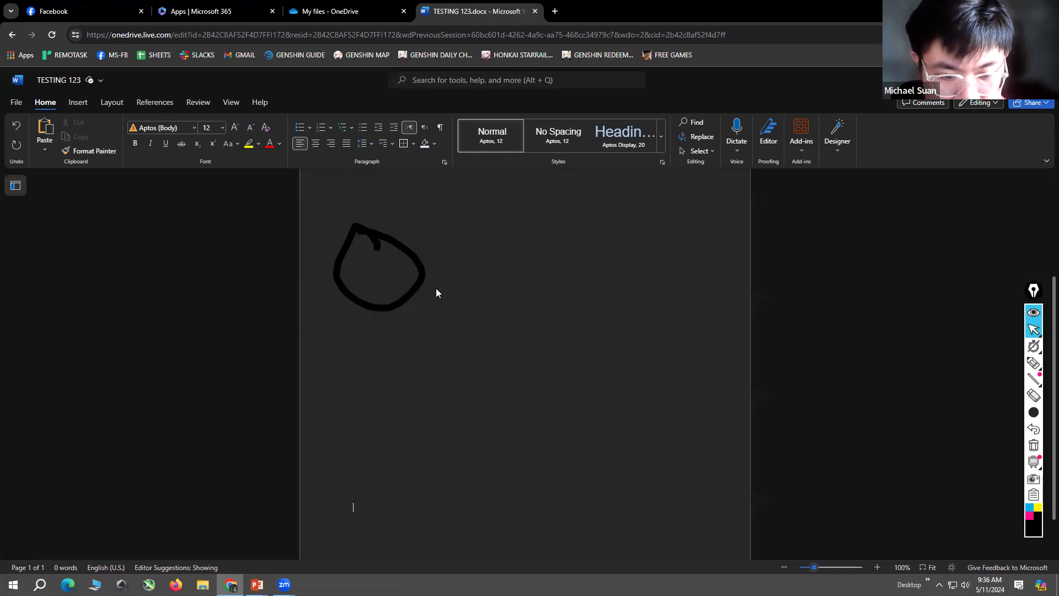
scroll(442, 324, down, 2)
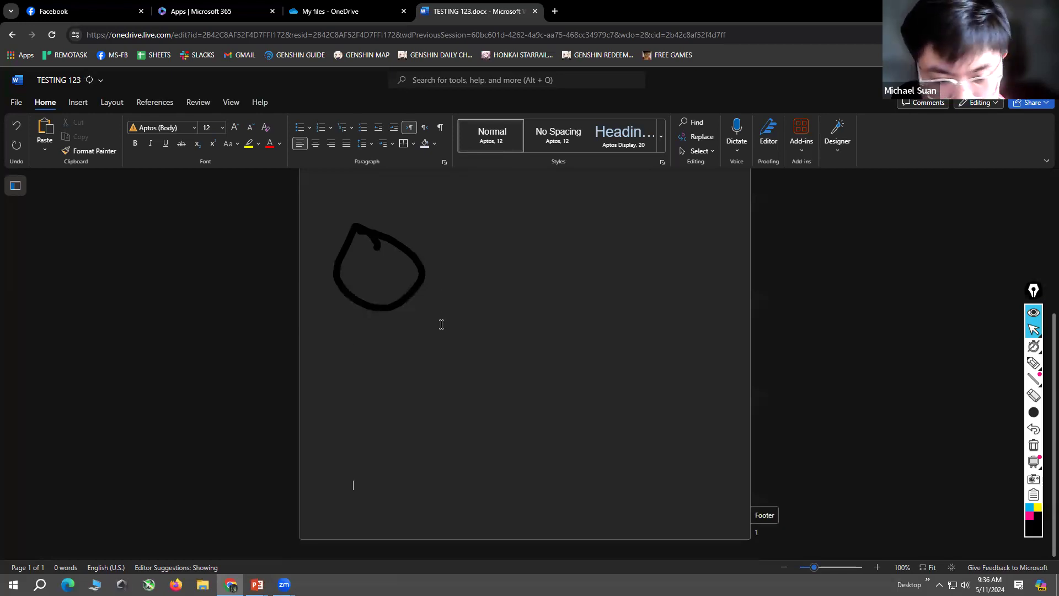
key(Return)
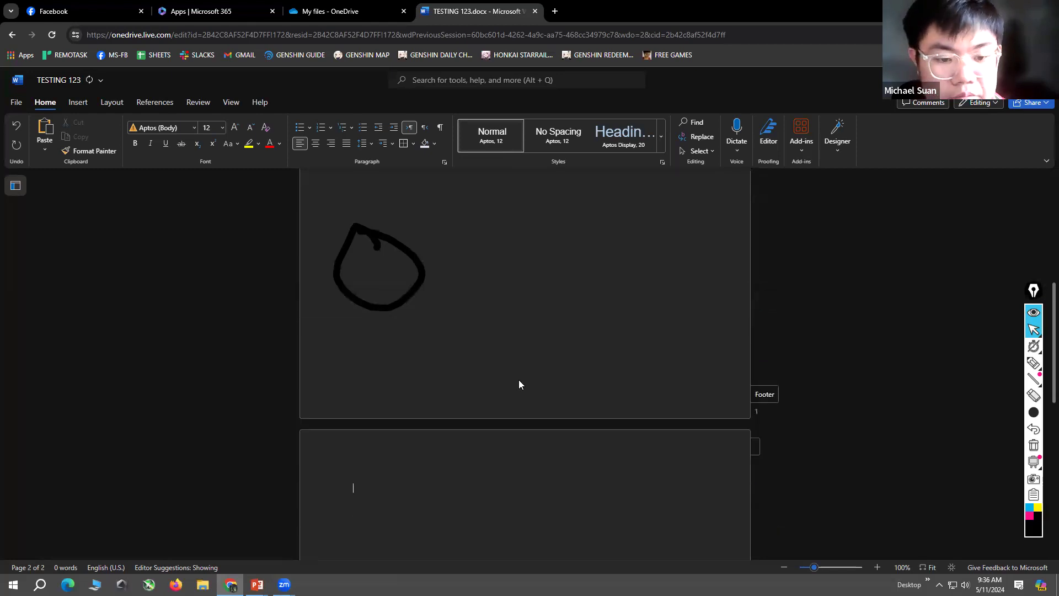
key(BackSpace)
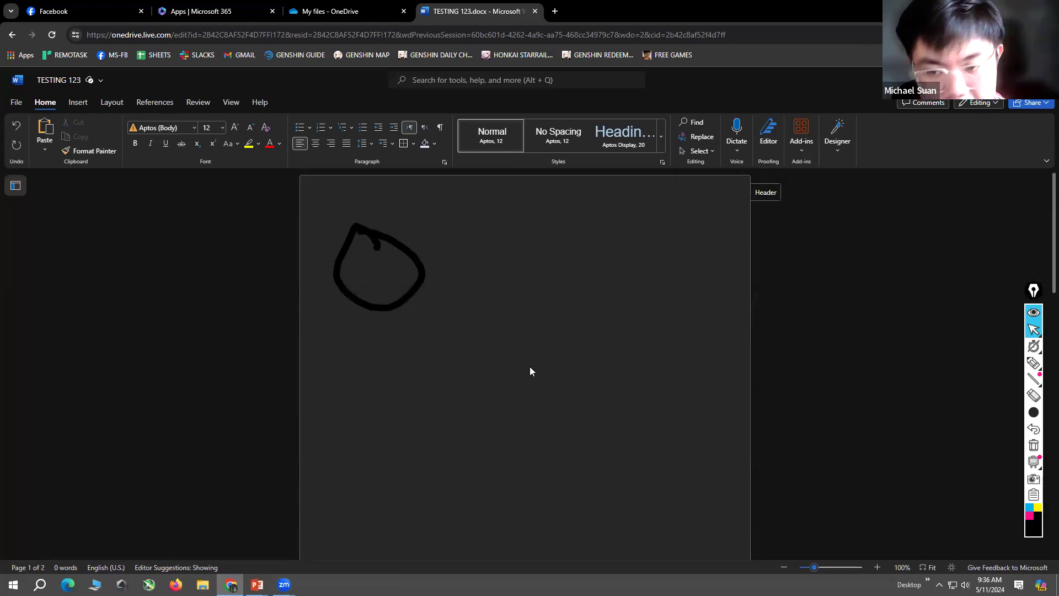
scroll(528, 359, down, 2)
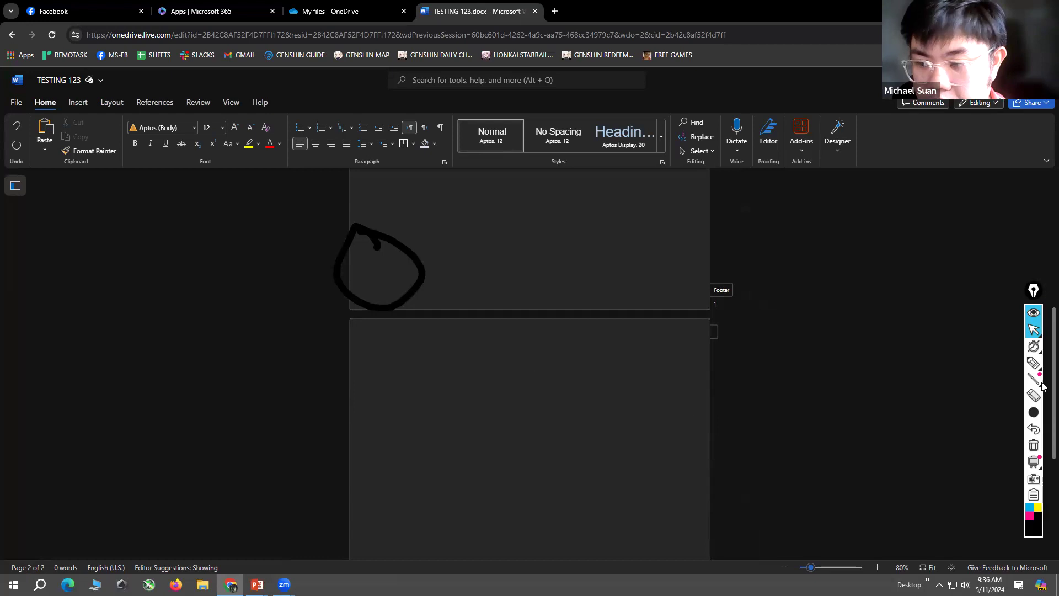
Step: Erase the black freehand circle drawn across the page edge and restore the normal cursor
click(1034, 396)
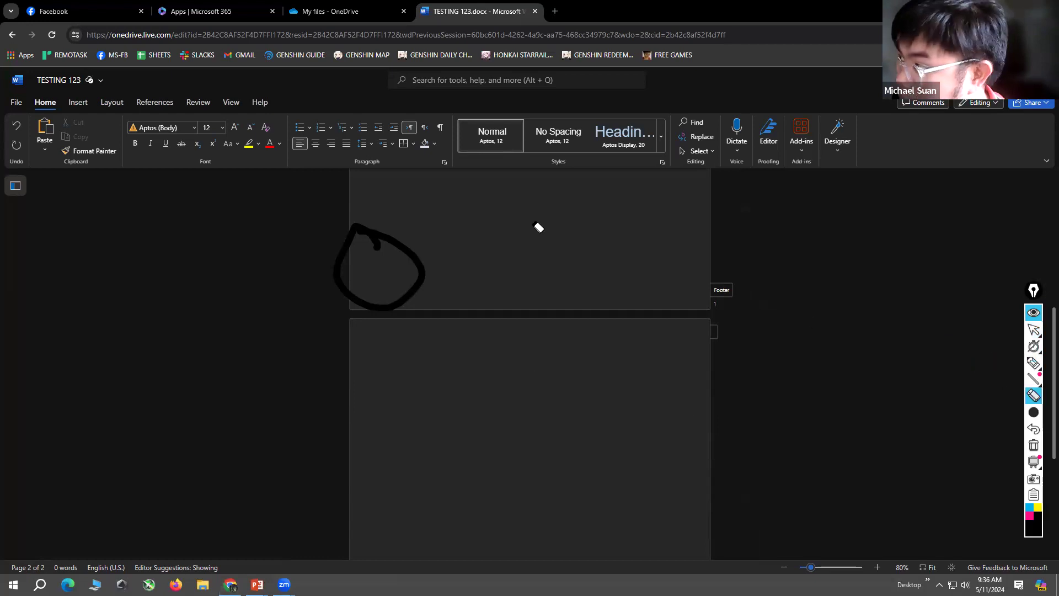
drag(472, 234, 382, 278)
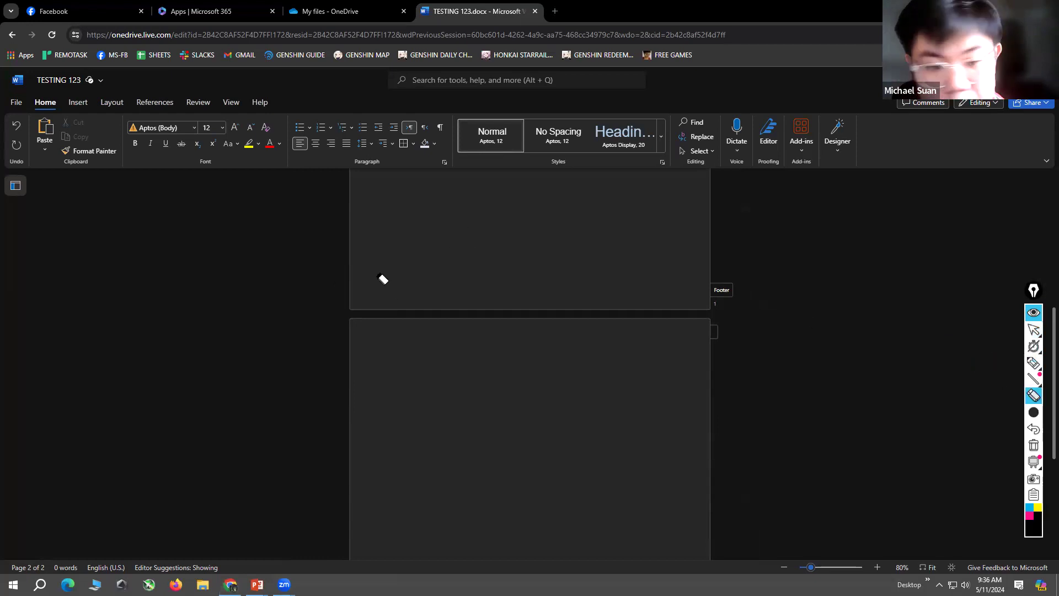
click(1034, 329)
click(78, 103)
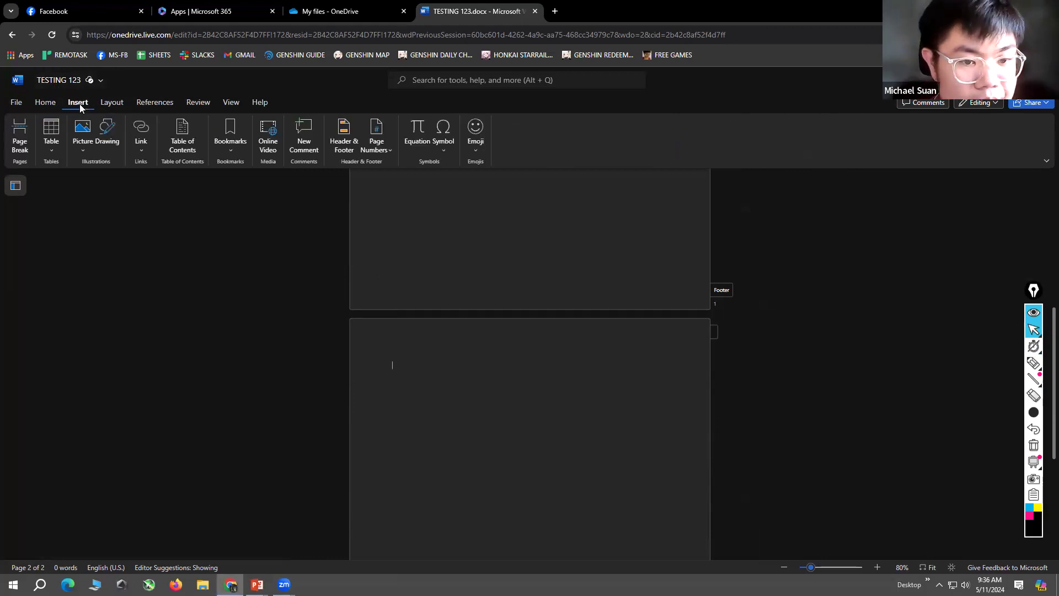
click(41, 104)
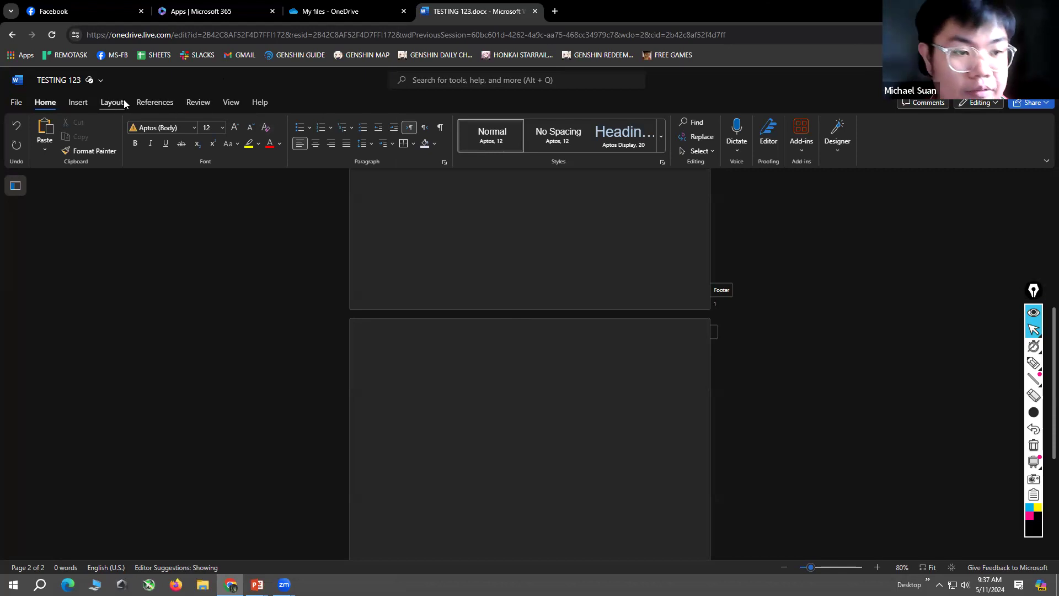
click(78, 103)
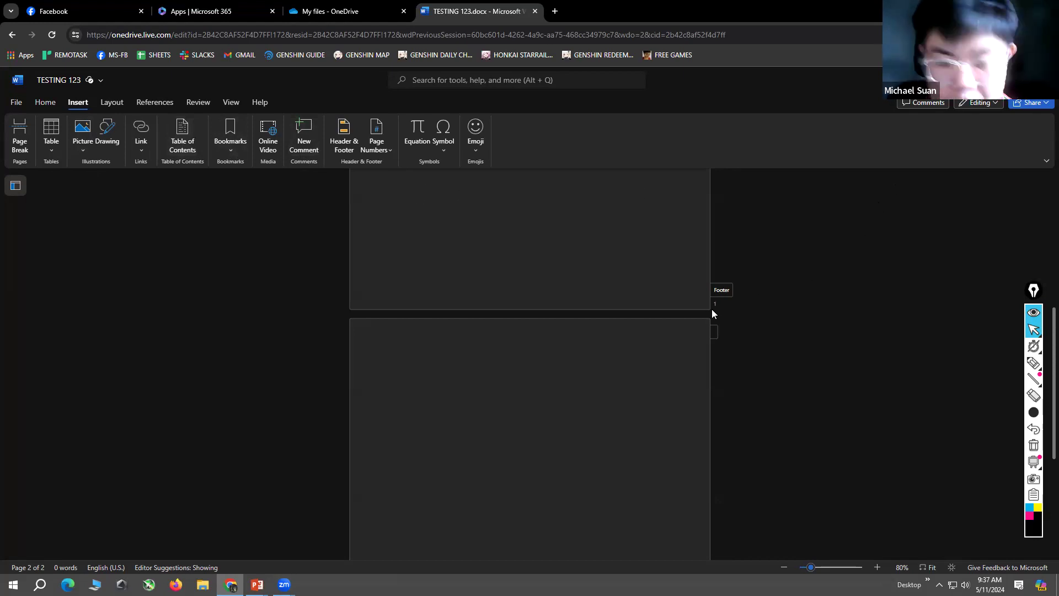
Step: Remove the blank lines back to the start of page one and enter "asdasdasd" on the first line
scroll(712, 313, up, 4)
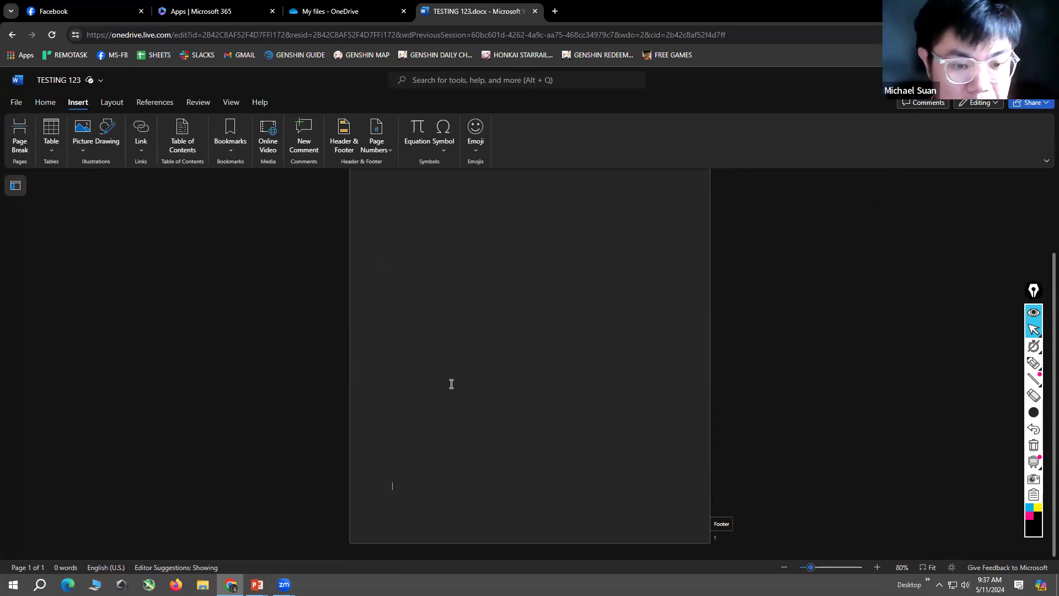
scroll(450, 379, up, 2)
click(419, 327)
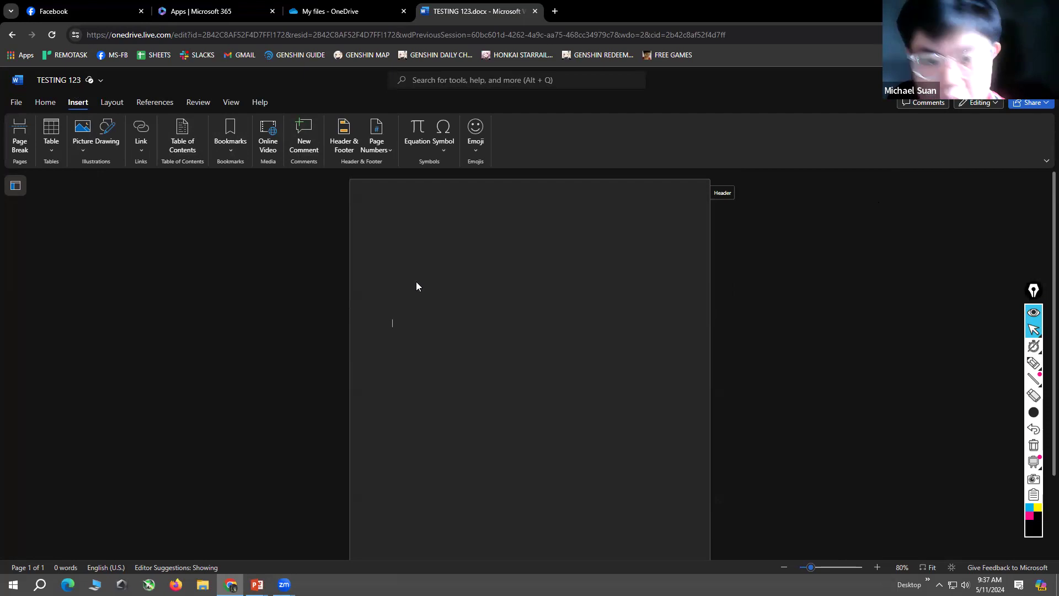
click(412, 265)
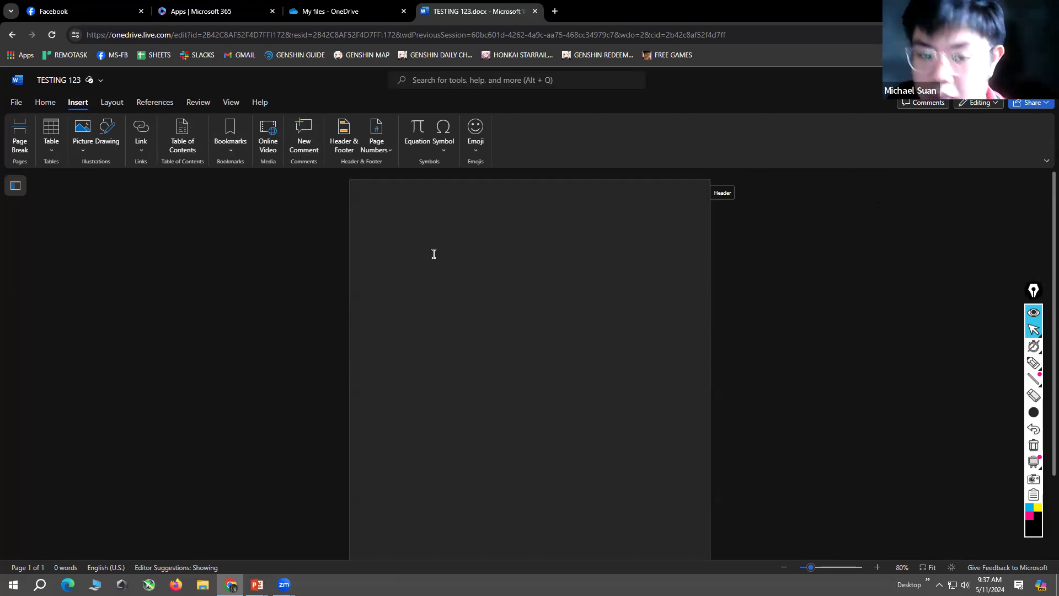
text(asdasdasd)
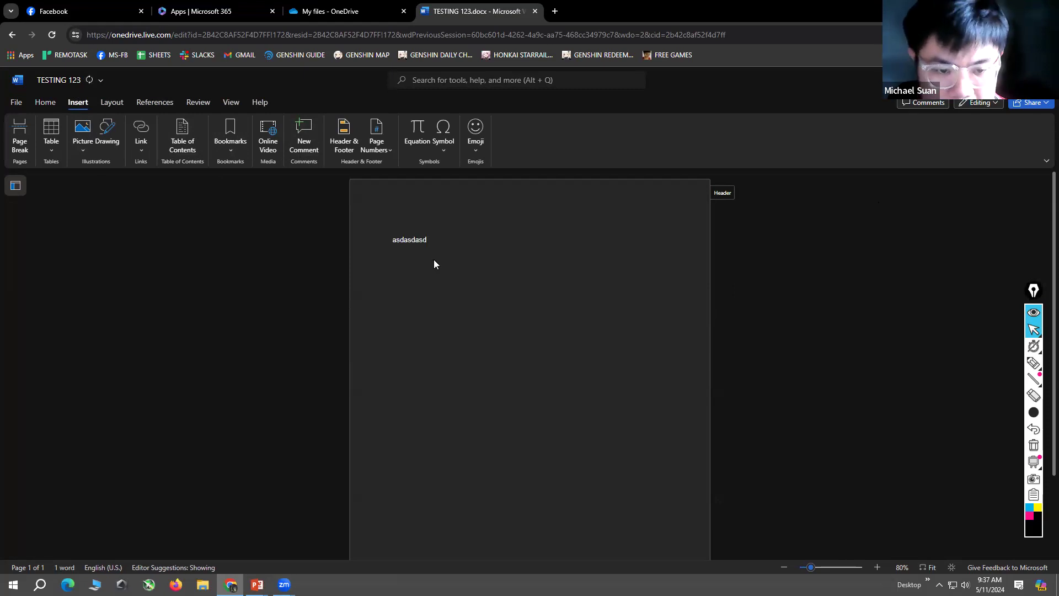
Step: Set the font size of the "asdasdasd" text to 72
drag(434, 250, 329, 237)
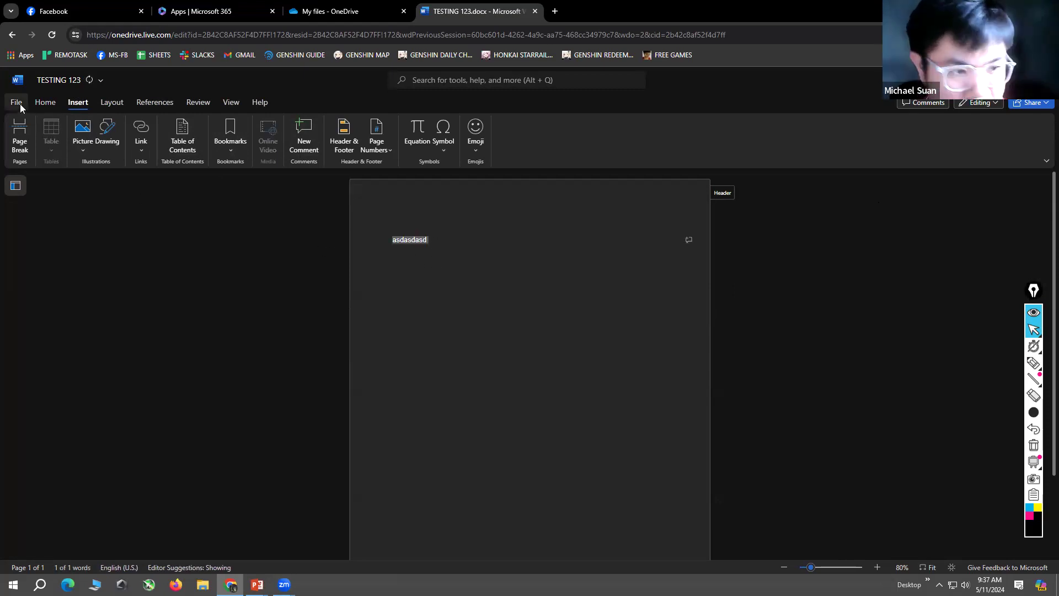
click(18, 103)
click(611, 267)
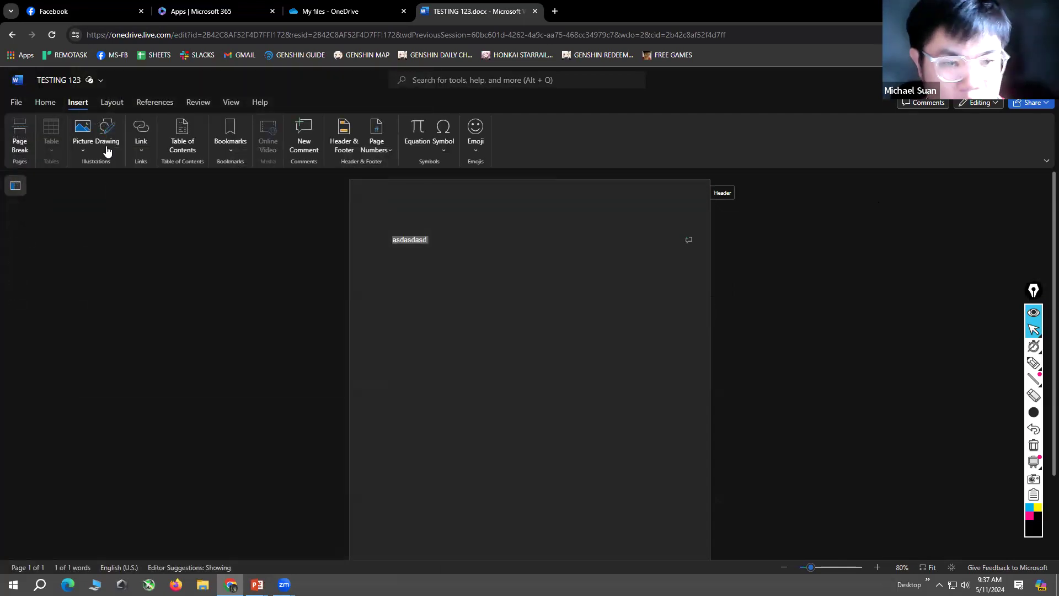
click(43, 102)
click(221, 127)
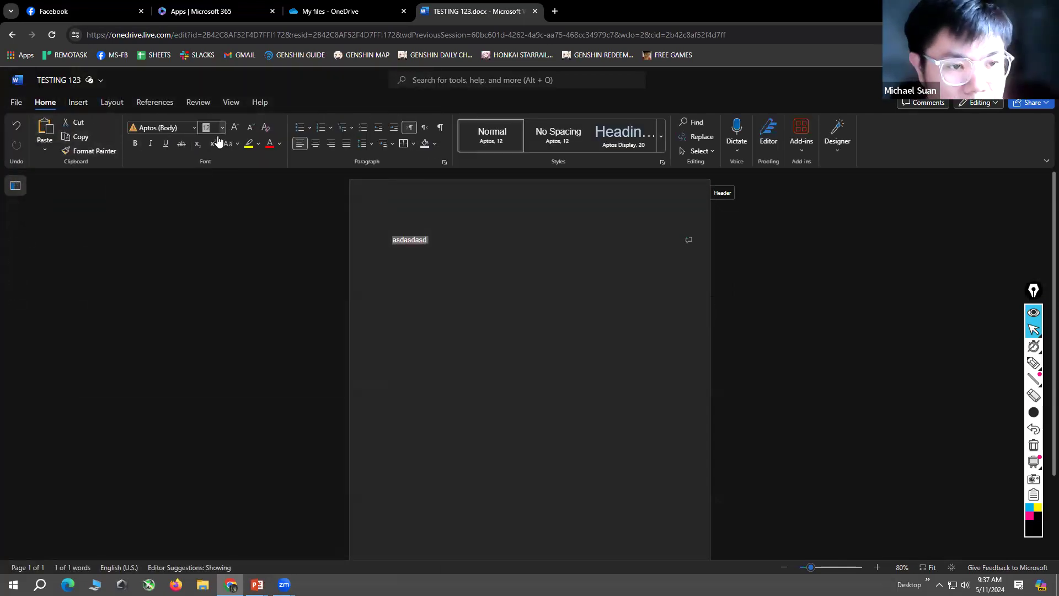
click(213, 357)
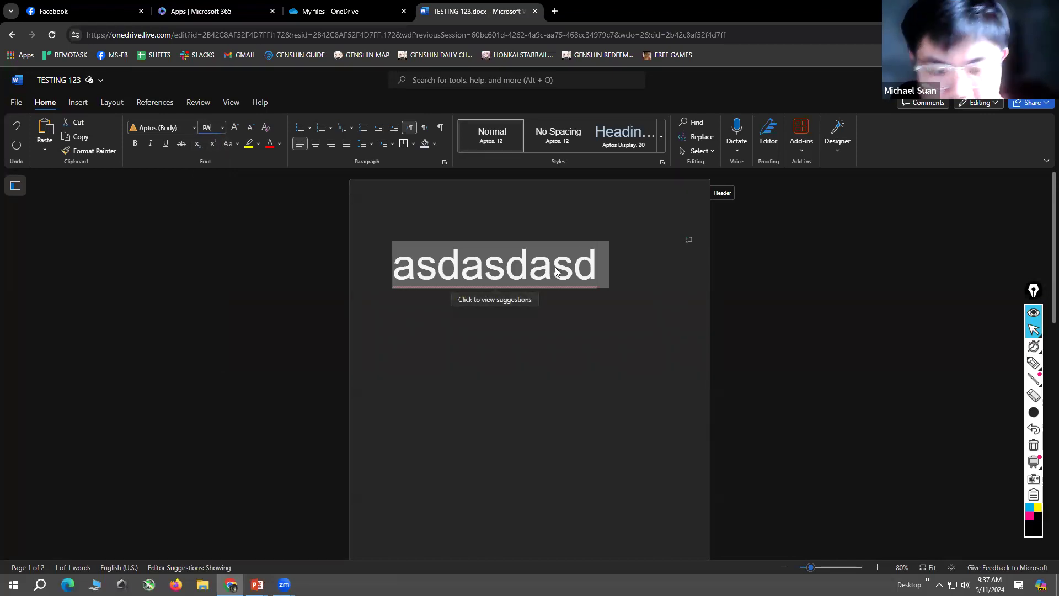
Step: Replace the "asdasdasd" text with "PAGE 1"
click(594, 270)
key(BackSpace)
key(BackSpace)
key(BackSpace)
key(BackSpace)
key(BackSpace)
key(BackSpace)
key(BackSpace)
key(BackSpace)
key(BackSpace)
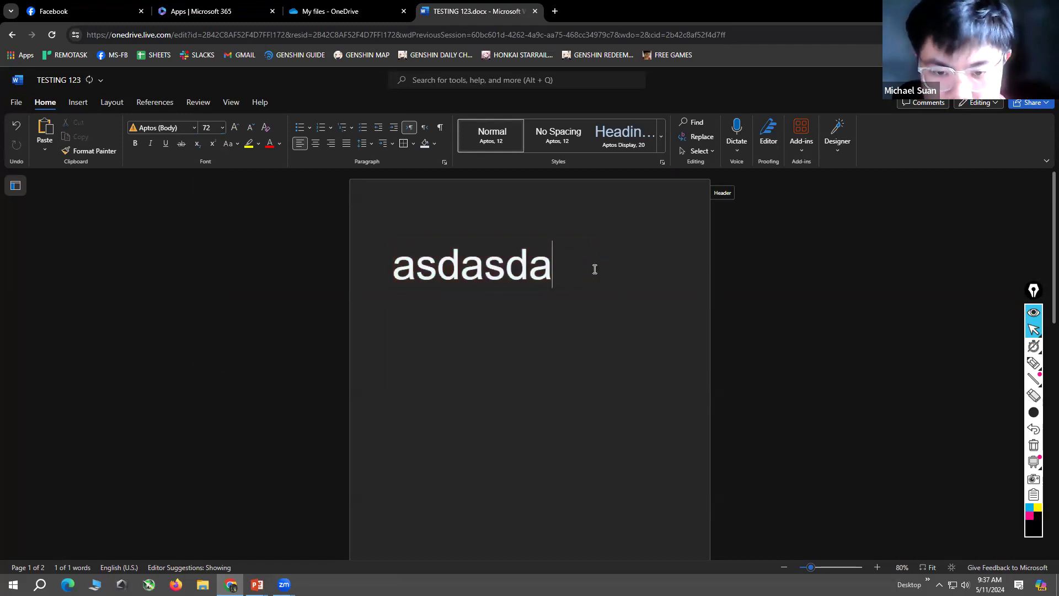
text(PAGE)
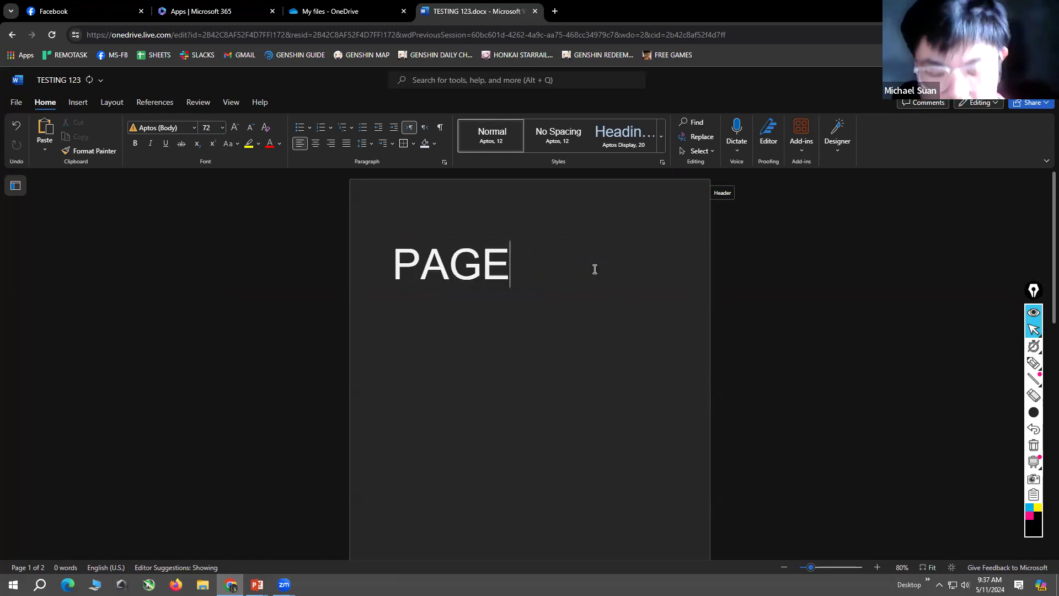
text( 1)
Step: Add blank lines below PAGE 1 until the second page starts and enter "PAGE 3" there
key(Return)
key(Return)
key(Return)
key(Return)
key(Return)
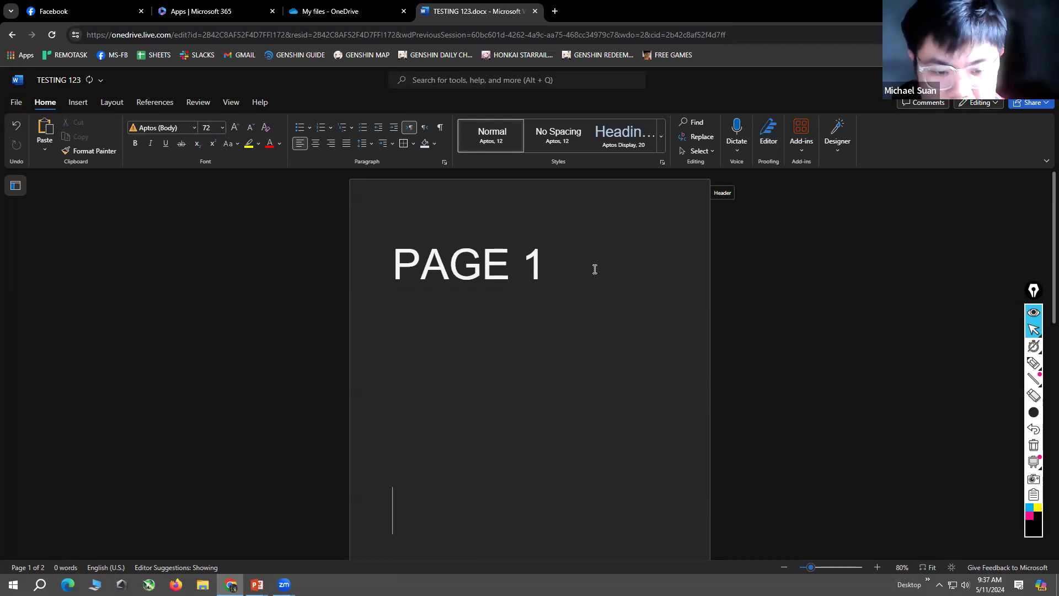
key(Return)
text(PA)
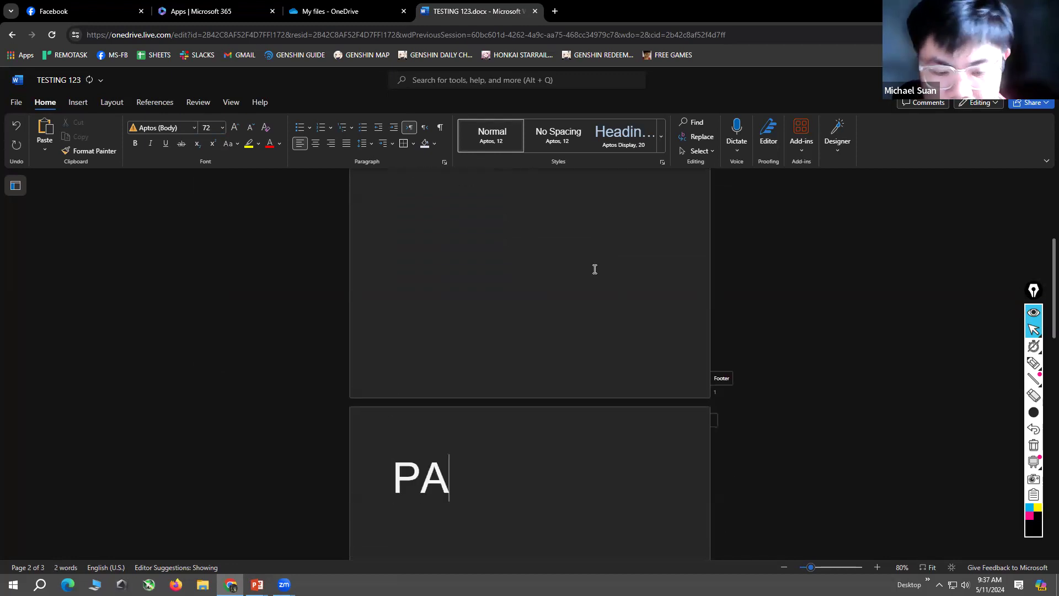
text(GE 3)
Step: Insert blank lines before the PAGE 3 text until it moves down onto the third page
key(Up)
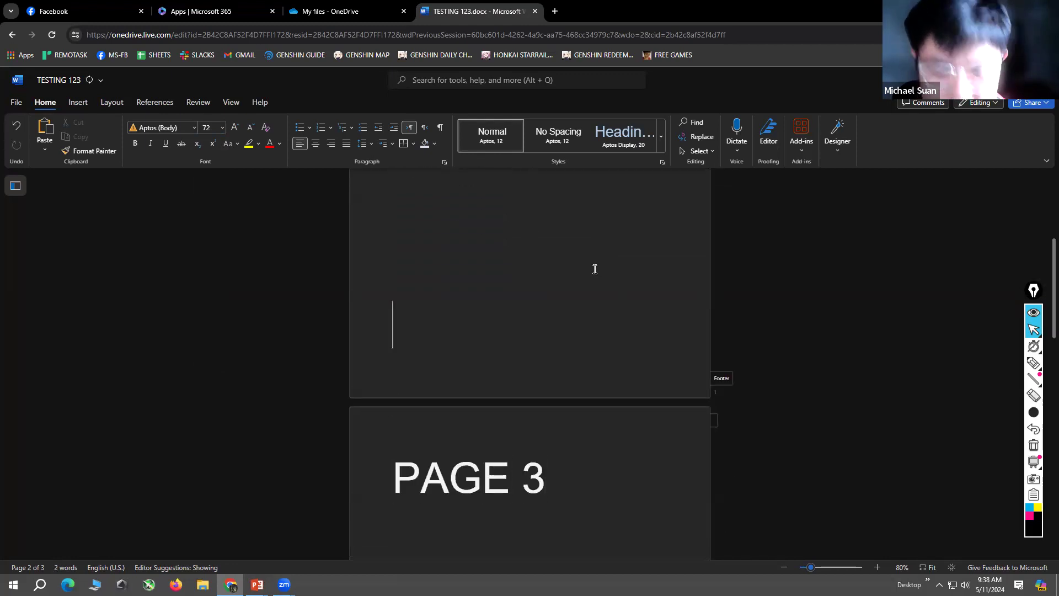
key(Left)
key(Left)
key(Left)
key(Left)
key(Left)
key(Left)
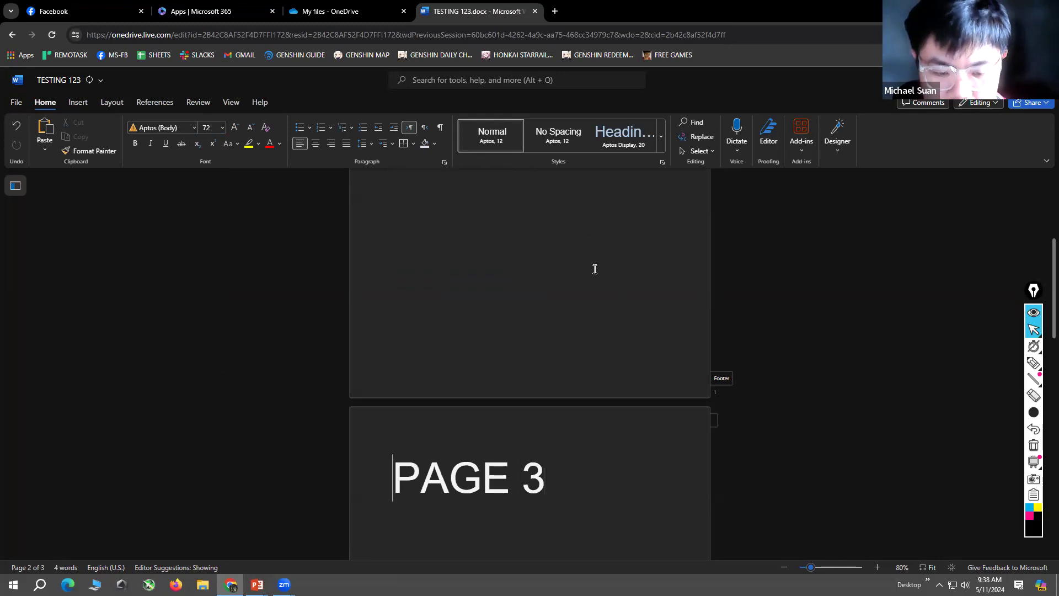
scroll(614, 246, down, 4)
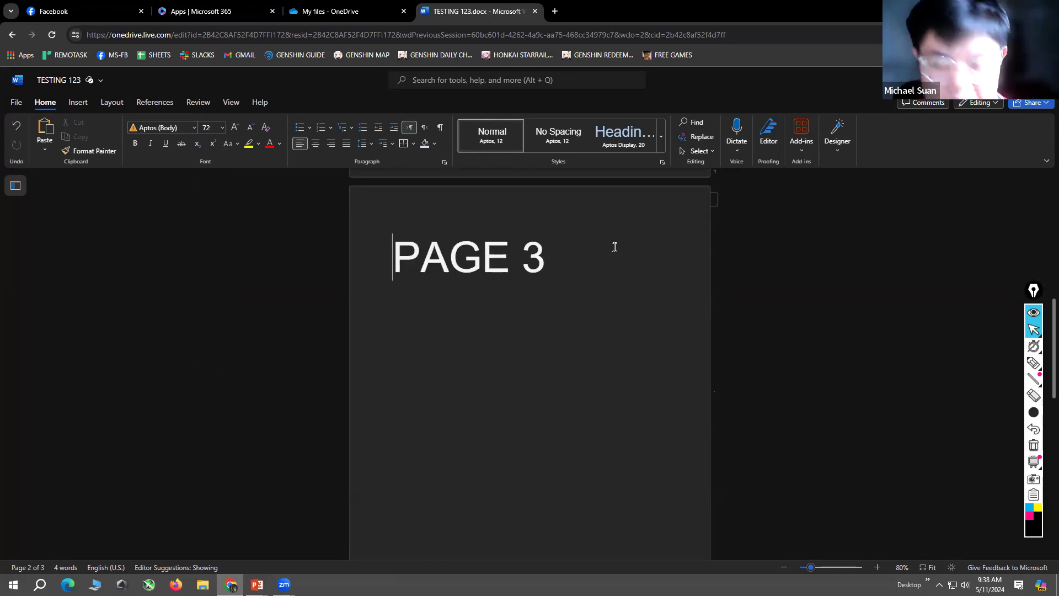
key(Return)
key(Return)
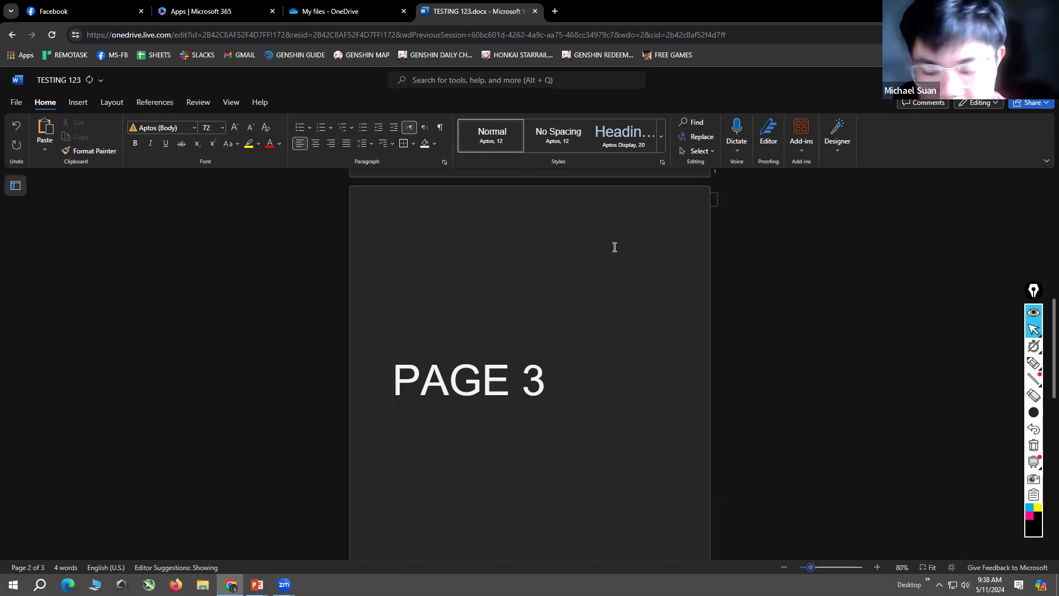
scroll(593, 276, down, 3)
key(Return)
key(Return)
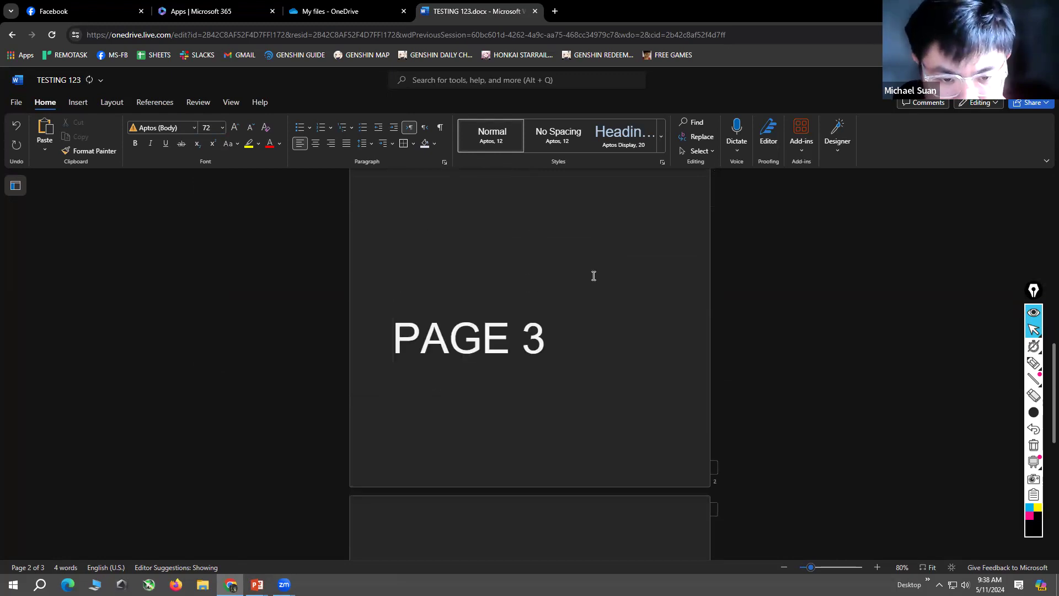
key(Return)
key(Return)
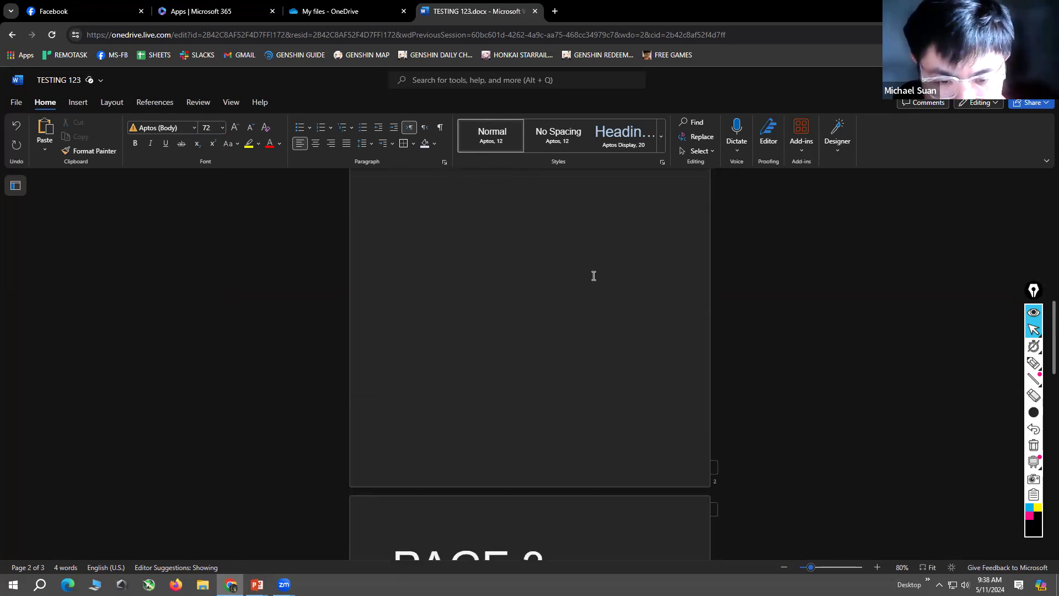
Step: Enter "PAGE 2" on the first line of the second page
scroll(615, 310, up, 4)
click(468, 293)
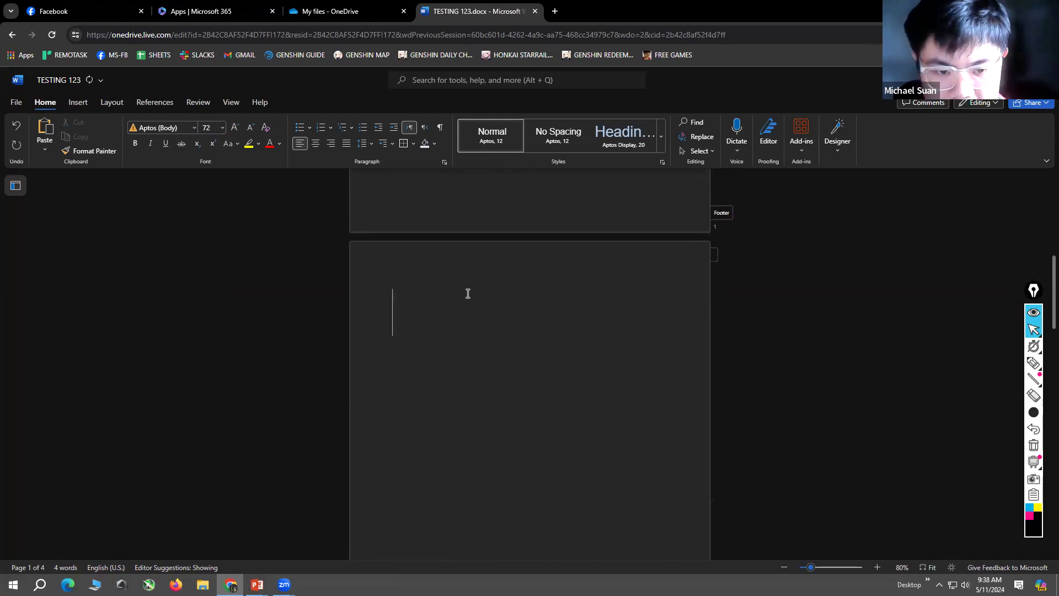
text(PAGE 2)
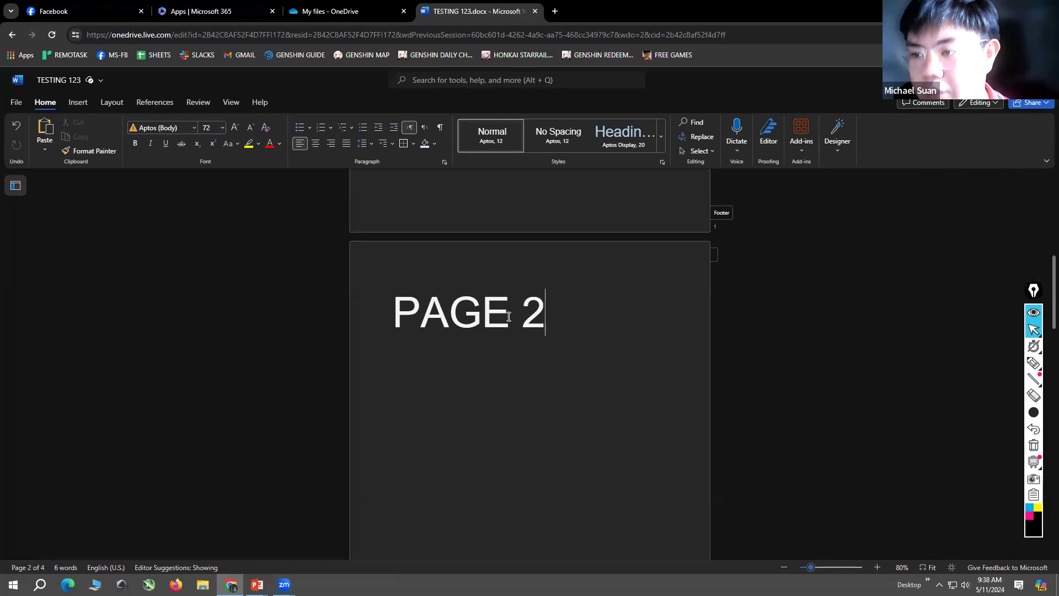
Step: Review the PAGE 1, PAGE 2 and PAGE 3 labels and the blank lines between them
scroll(557, 364, up, 7)
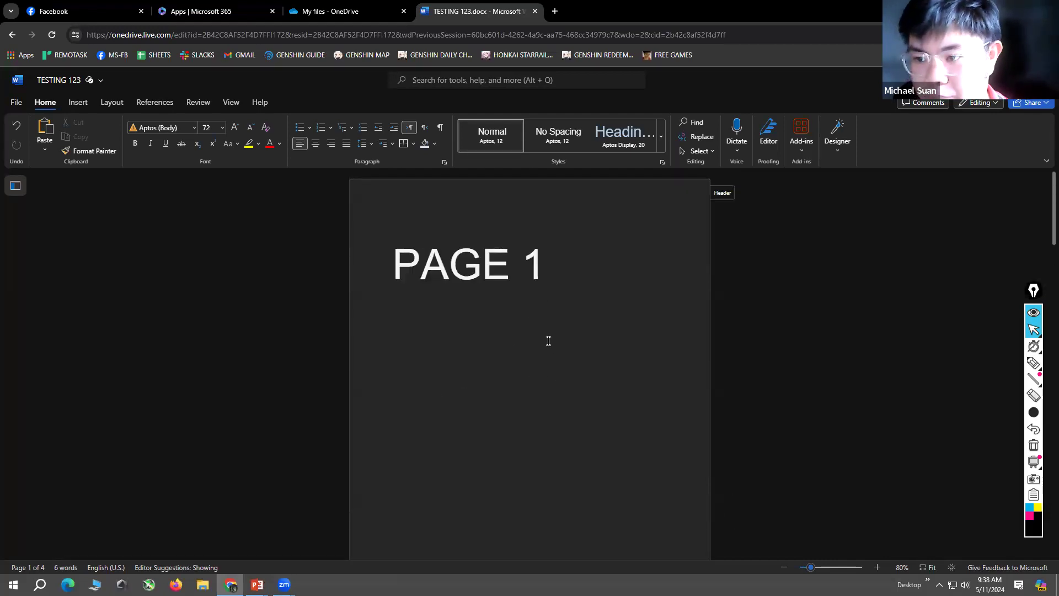
scroll(546, 326, down, 5)
scroll(571, 331, down, 10)
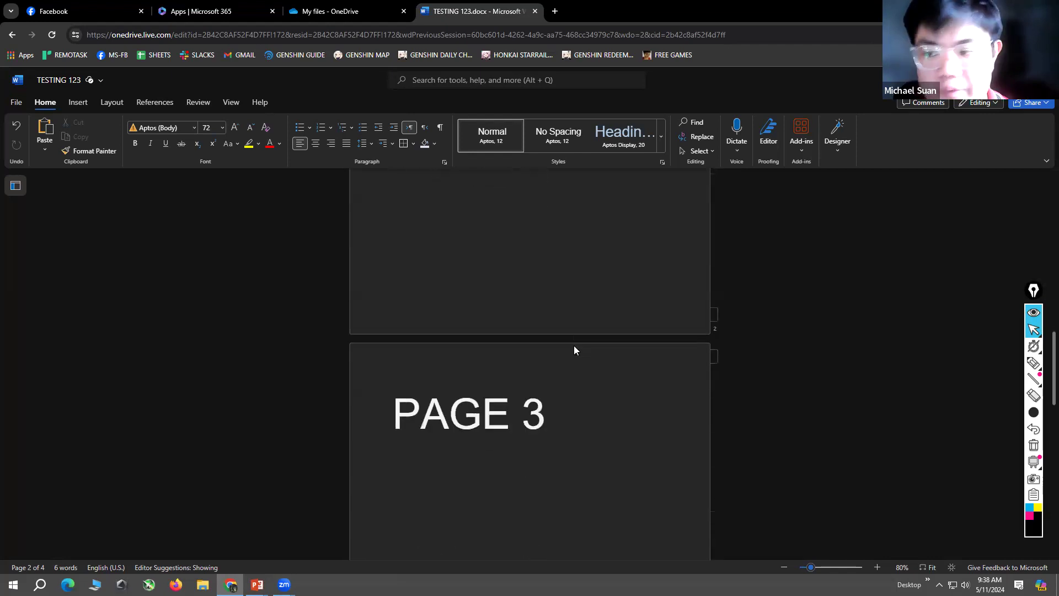
scroll(569, 326, up, 3)
drag(592, 379, 428, 236)
scroll(609, 423, up, 3)
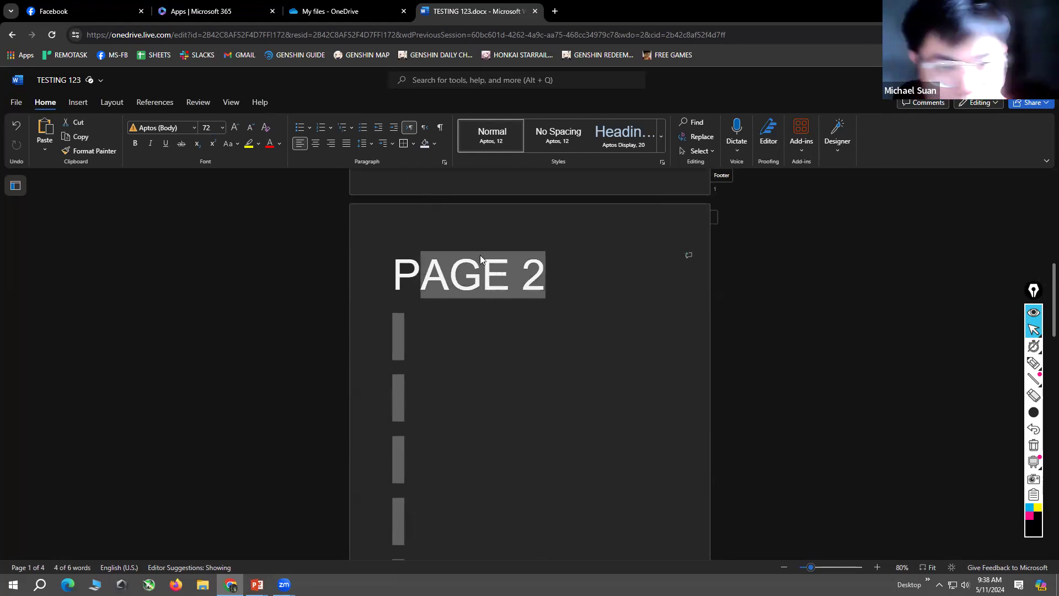
click(587, 301)
scroll(586, 306, up, 10)
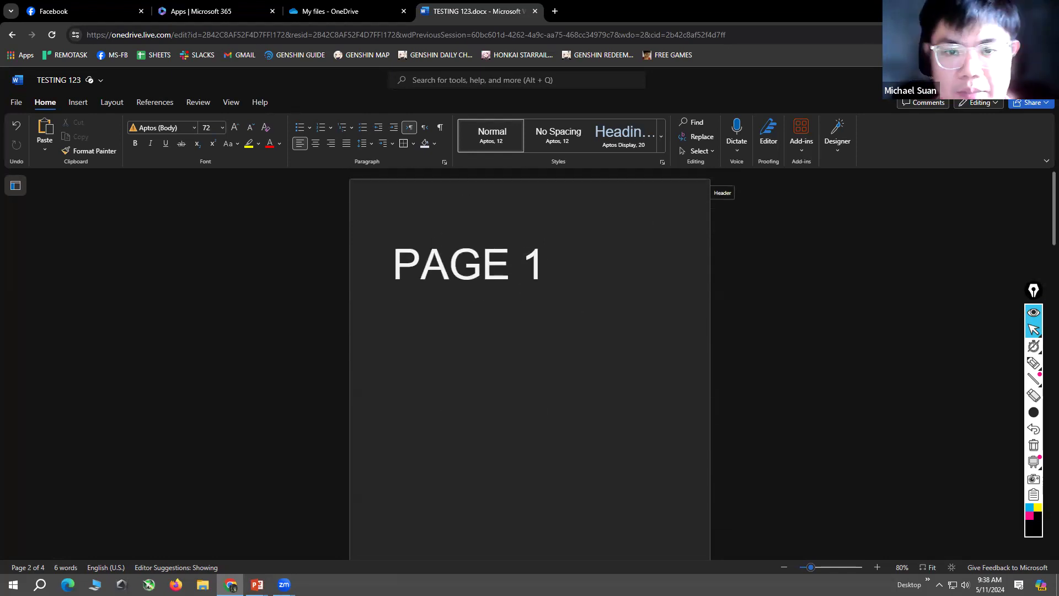
Step: Close the TESTING 123 document and return to the Microsoft 365 apps page in a maximized window
drag(855, 9, 754, 53)
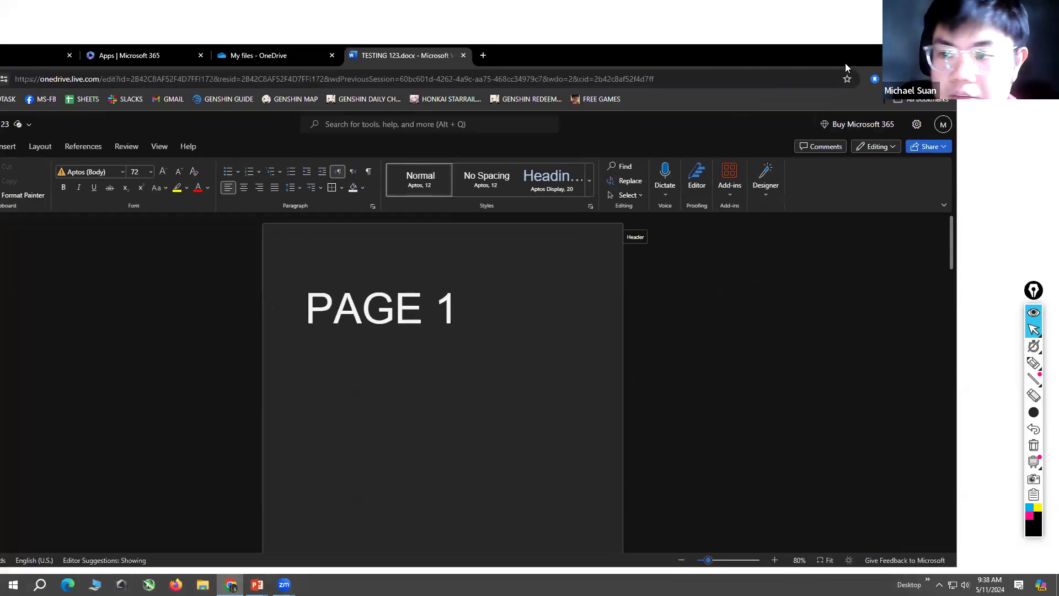
click(465, 57)
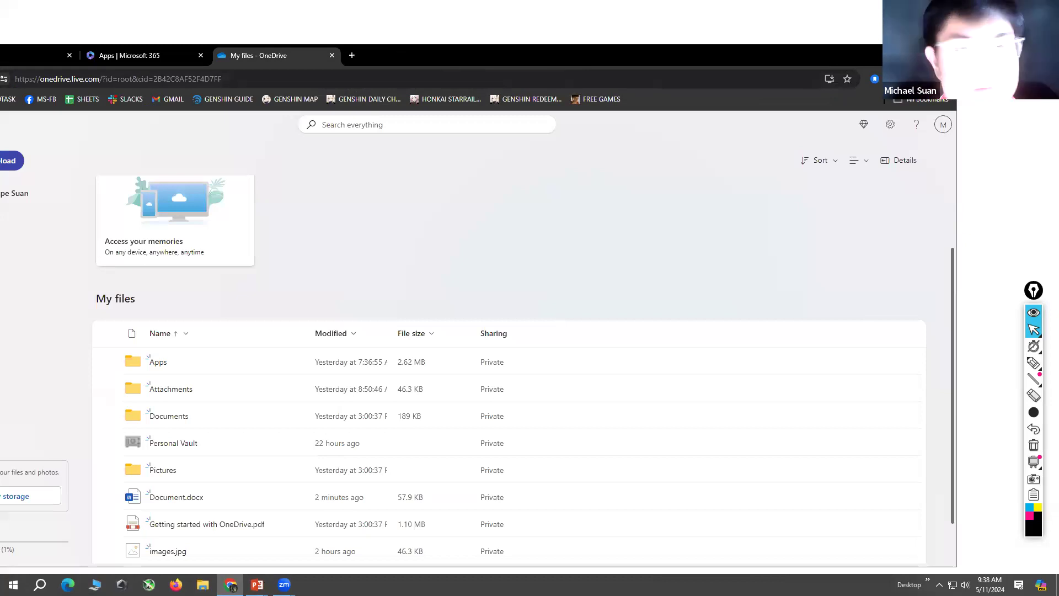
click(182, 53)
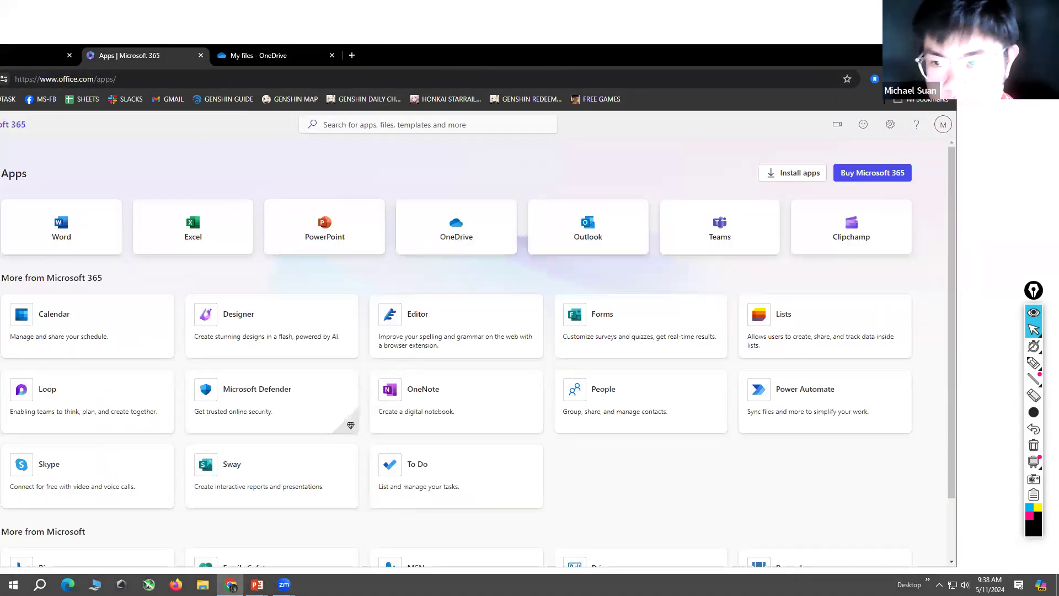
click(919, 54)
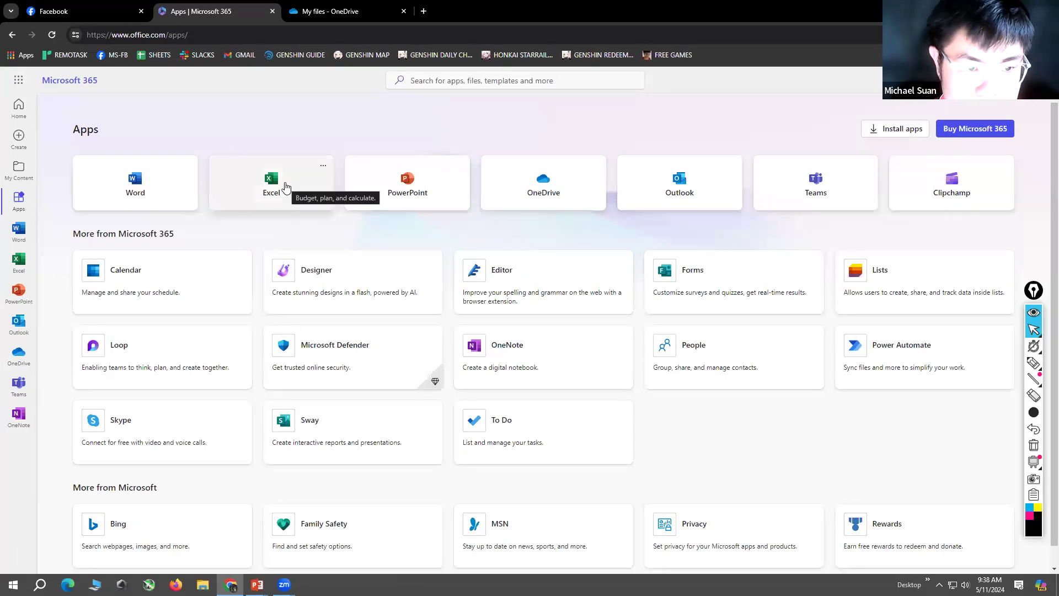
Step: Open Excel from the Microsoft 365 apps and create a blank workbook
click(285, 188)
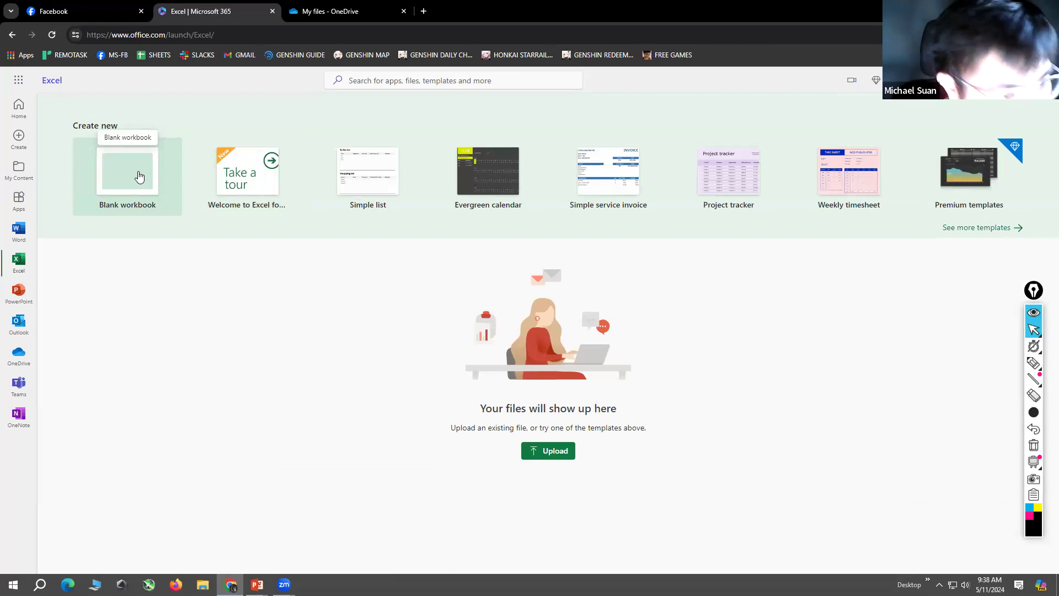
click(139, 176)
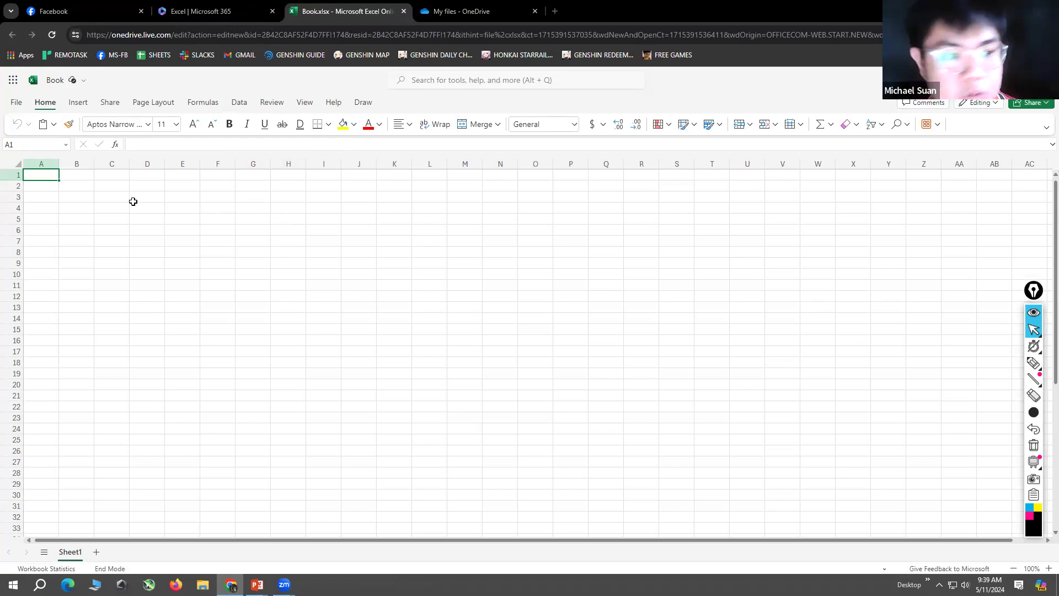
click(189, 237)
drag(501, 363, 159, 198)
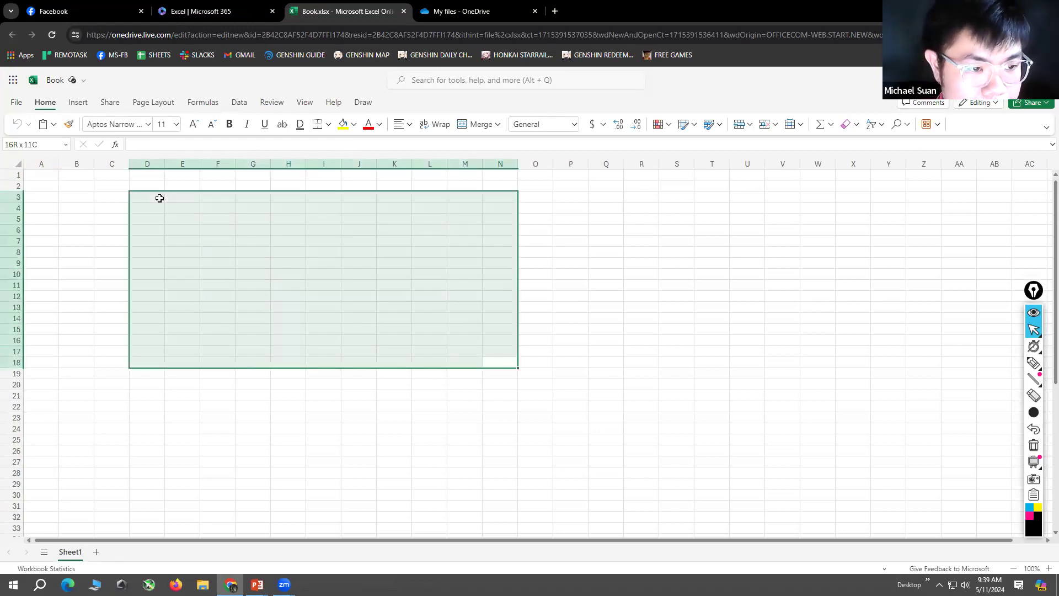
click(159, 198)
click(153, 243)
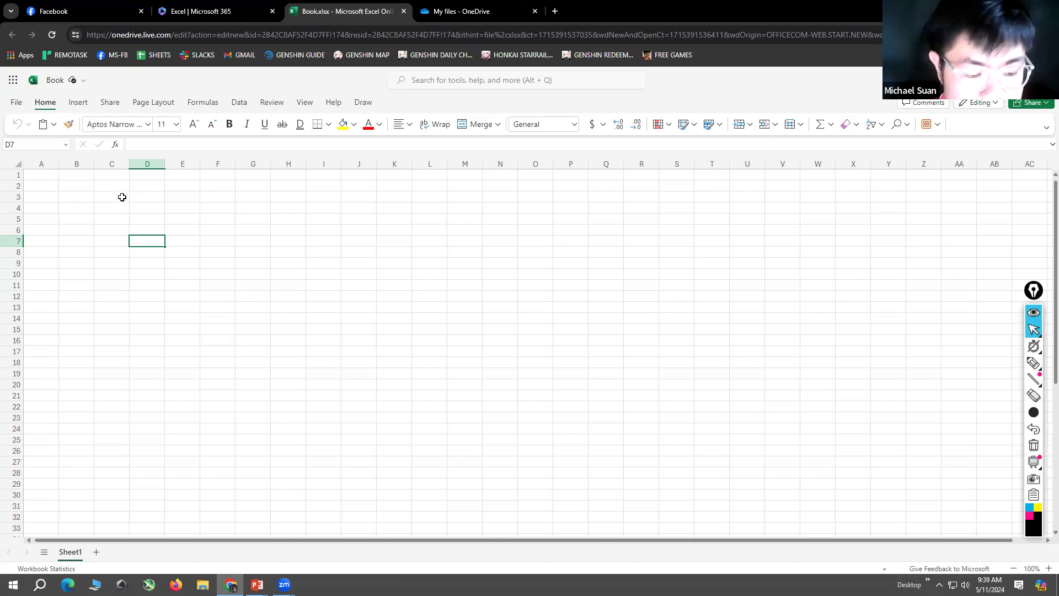
click(377, 259)
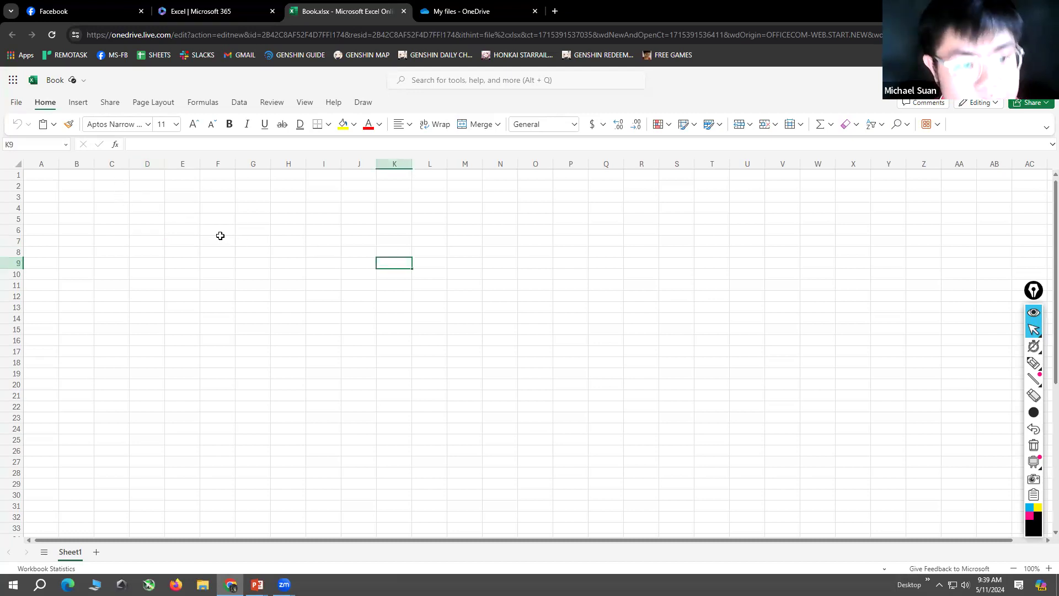
drag(121, 210, 161, 295)
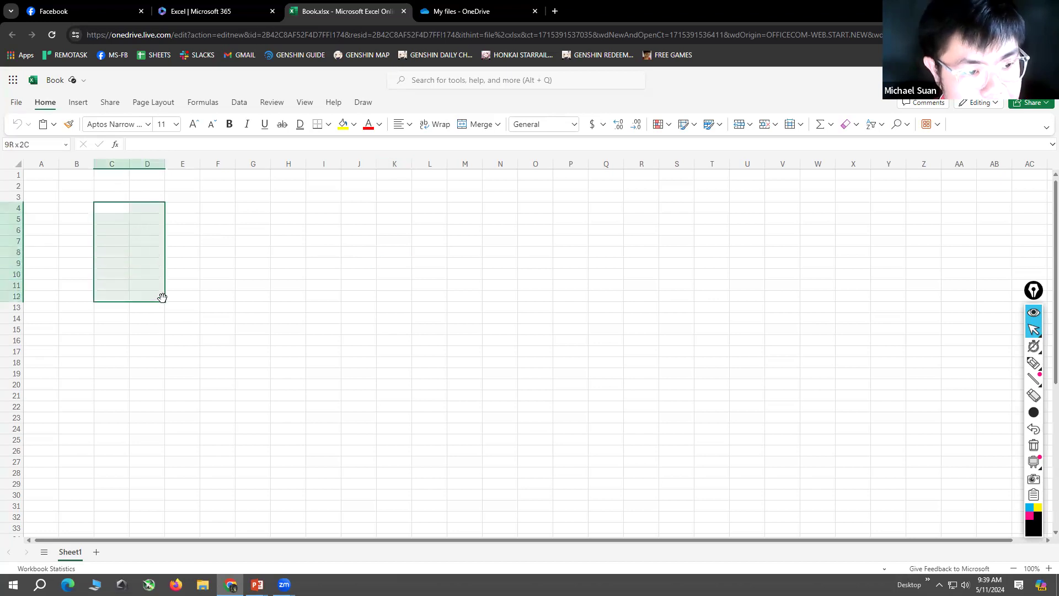
click(267, 305)
drag(111, 210, 140, 291)
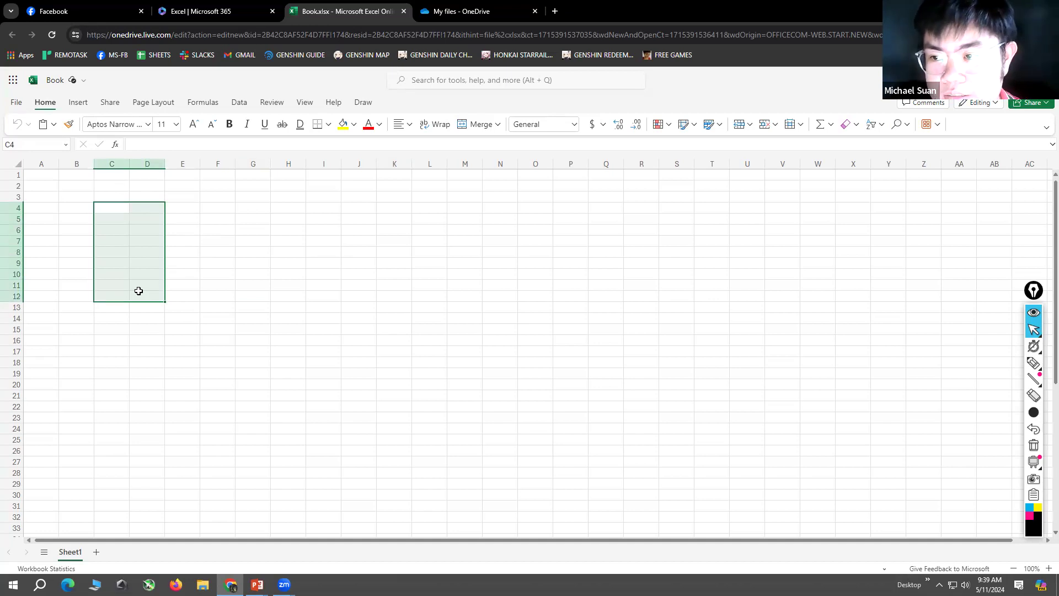
click(203, 270)
click(116, 206)
drag(137, 213, 150, 215)
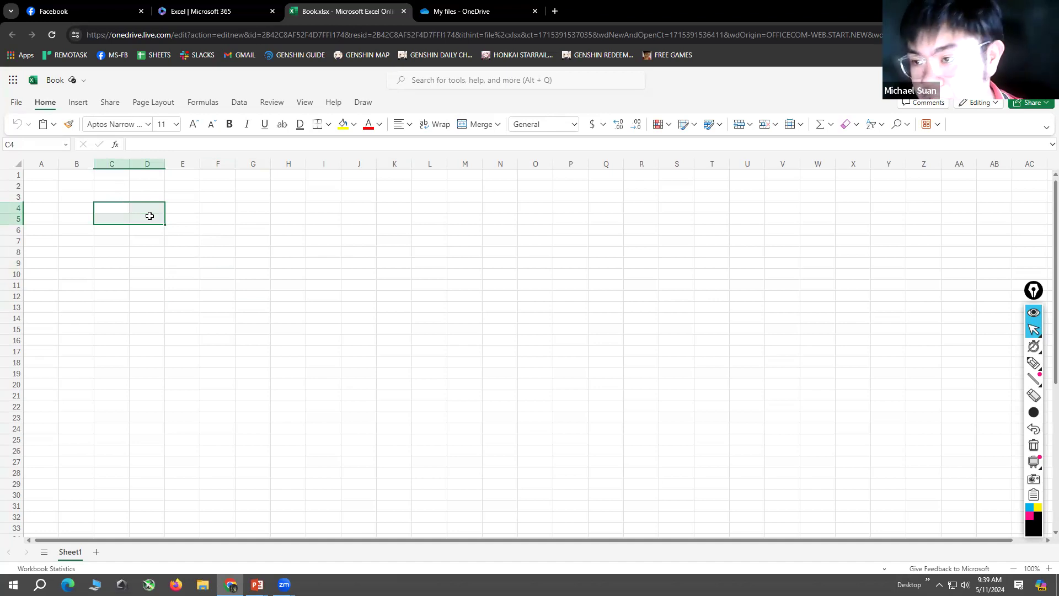
drag(123, 209, 155, 211)
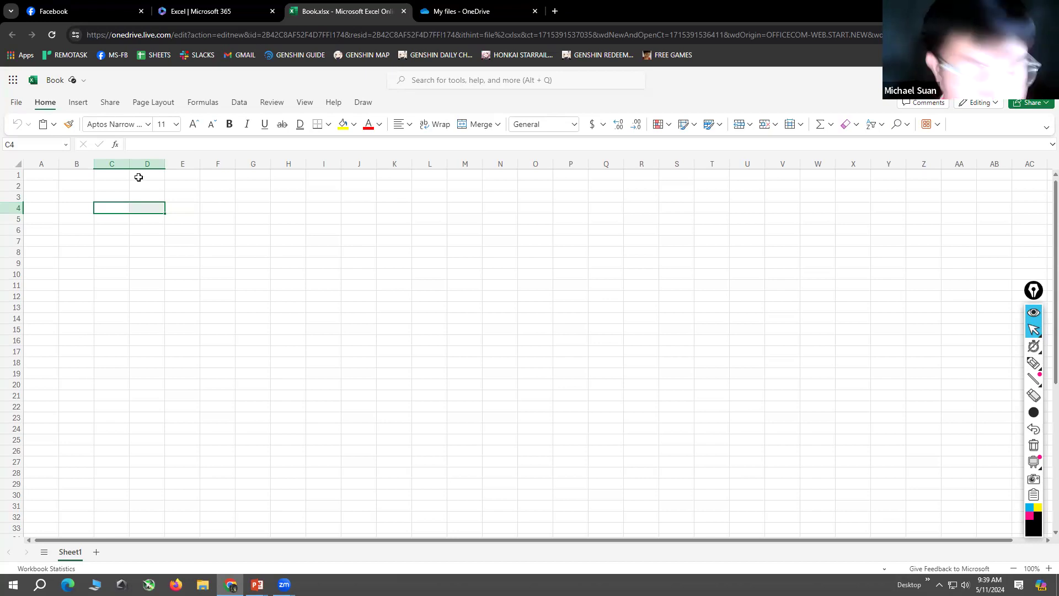
click(394, 249)
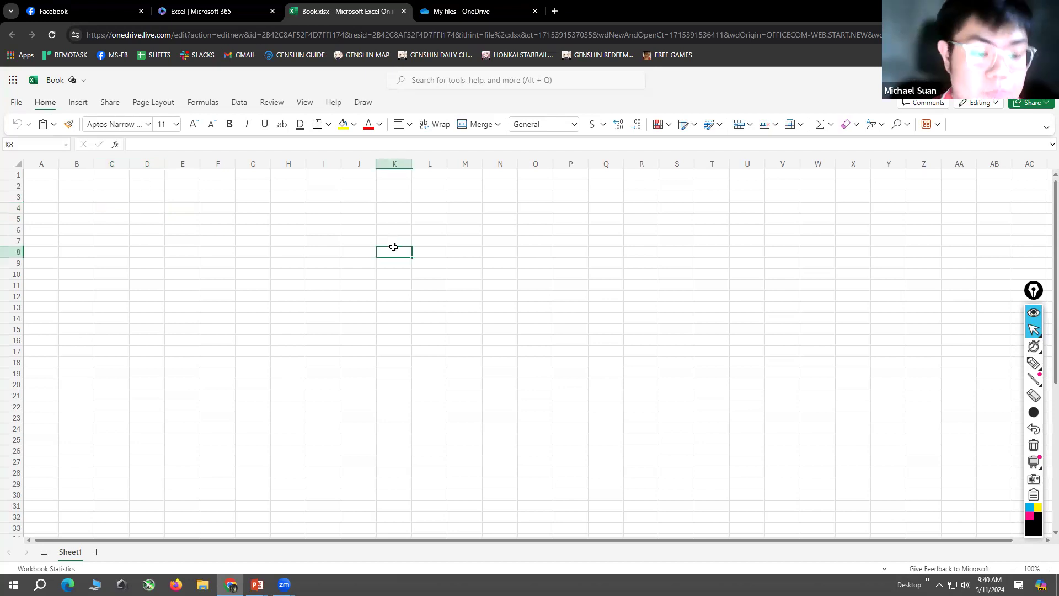
Step: Widen columns E and F, making column E roughly twice its original width and column F slightly wider than E
click(183, 208)
drag(200, 163, 223, 164)
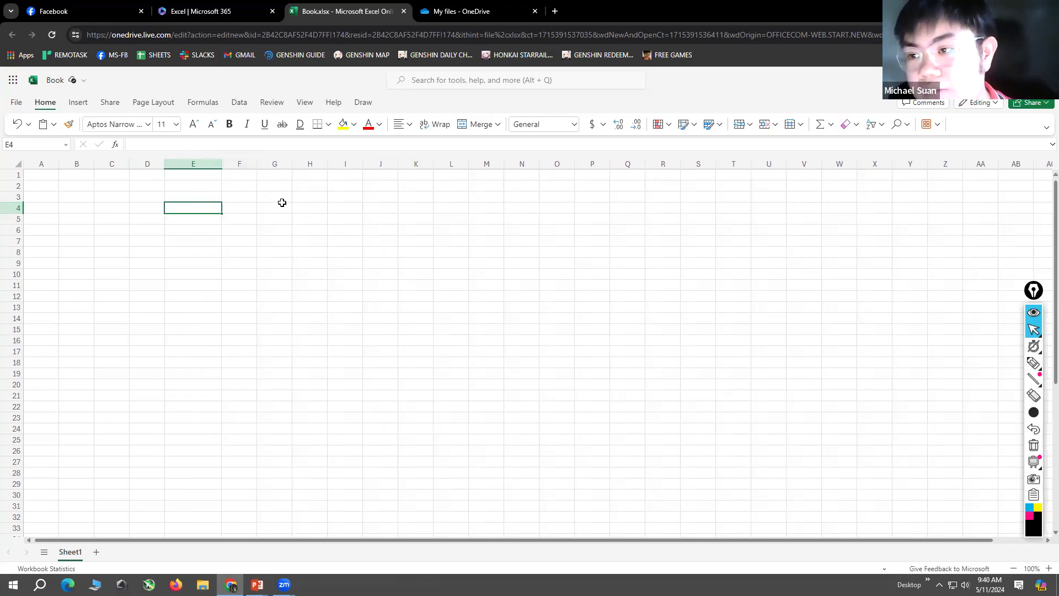
drag(257, 164, 301, 165)
click(246, 227)
click(219, 211)
drag(223, 164, 238, 168)
click(279, 226)
Step: Enter ZEUS, HERA, POSEIDON, DEMETER and ATHENA down column E in cells E4 to E8
click(224, 207)
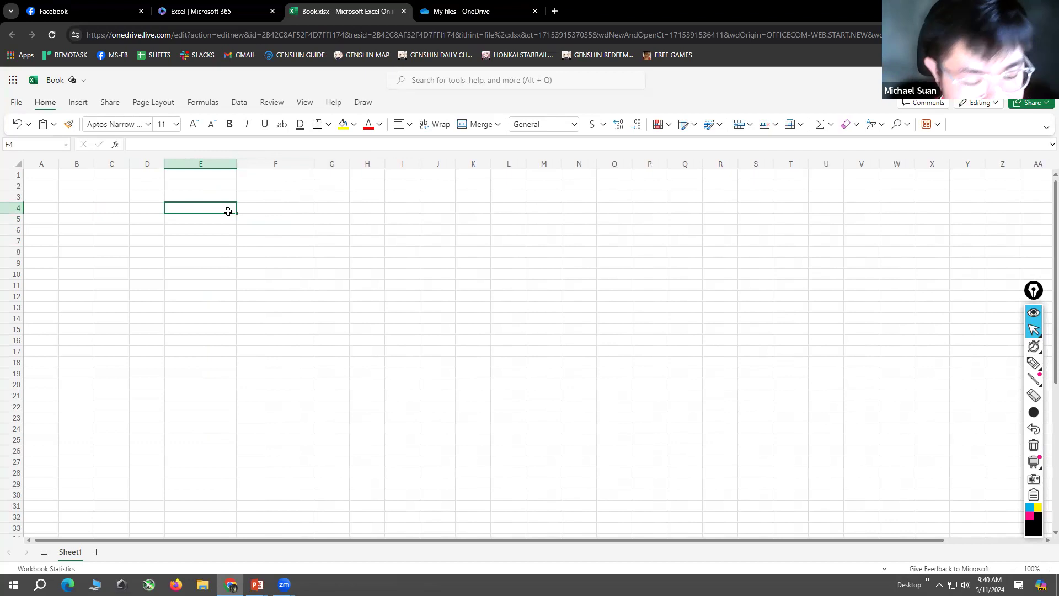
text(ZEUS)
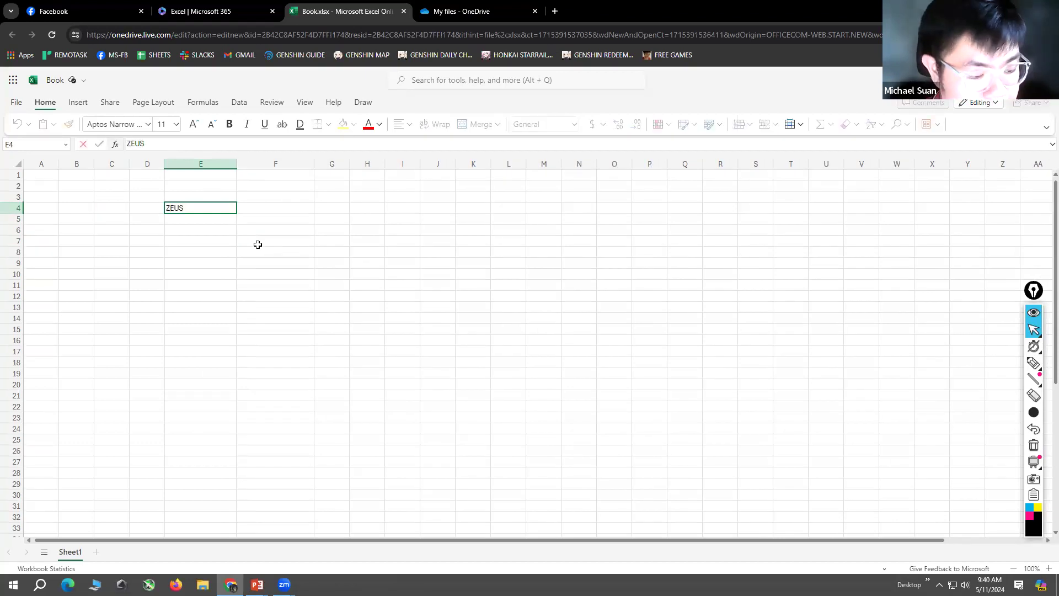
key(Return)
text(HERA)
key(Return)
text(POSEIDON)
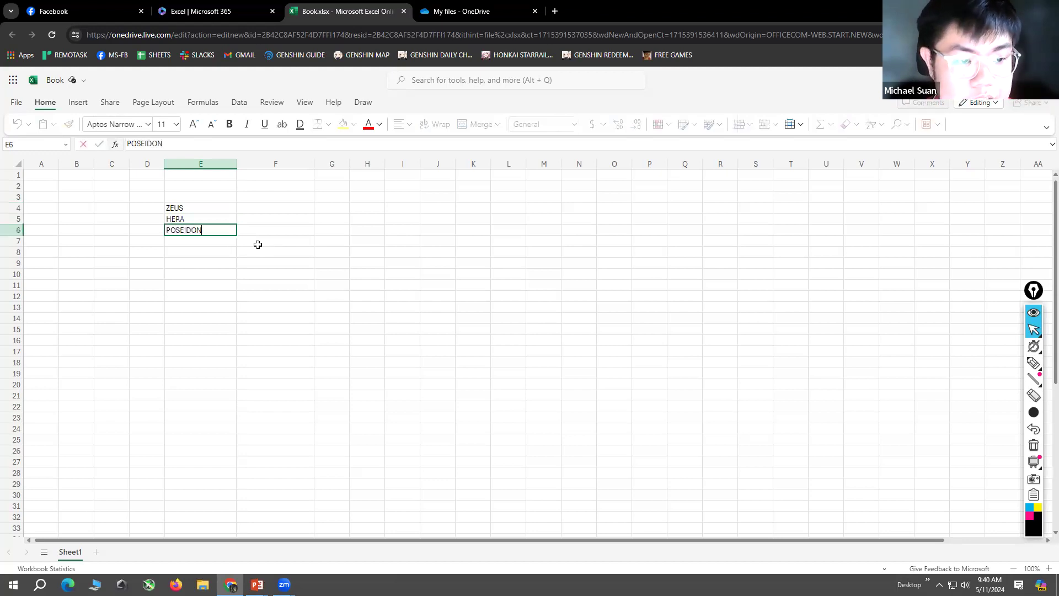
key(Return)
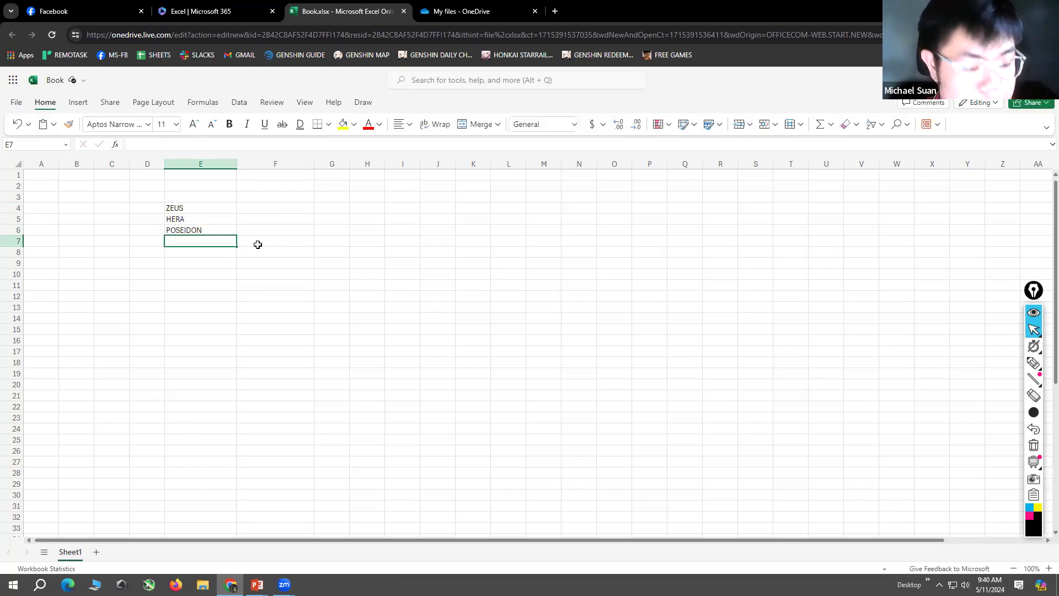
text(DEMETER)
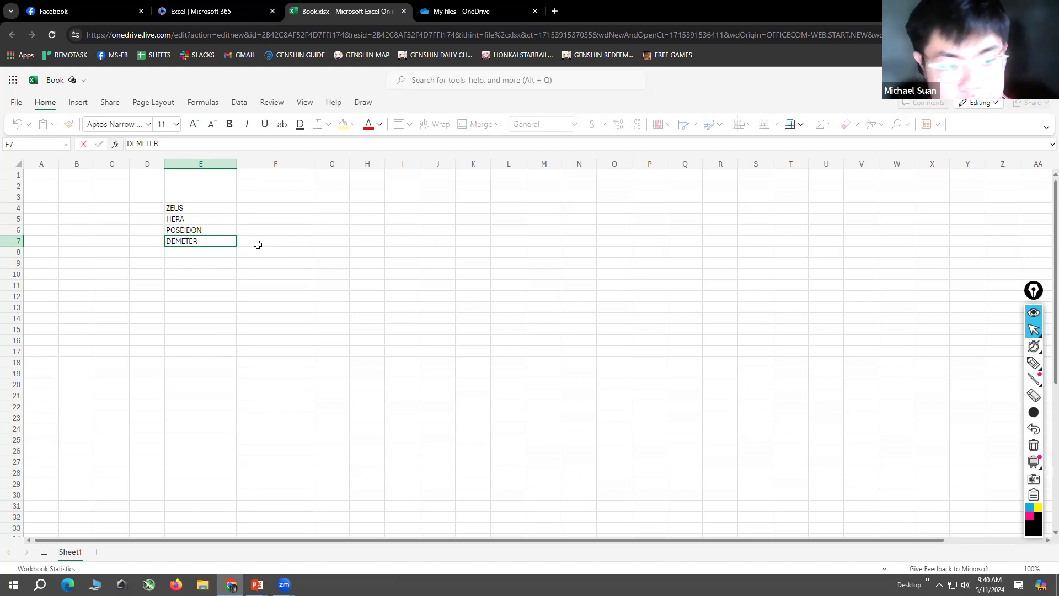
key(Return)
text(ATHENA)
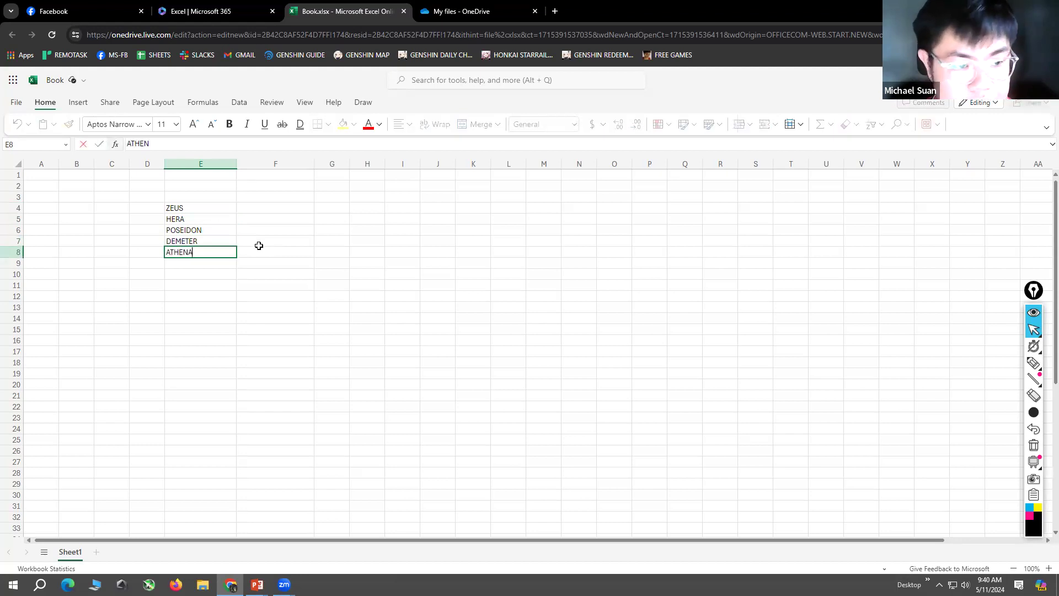
key(Return)
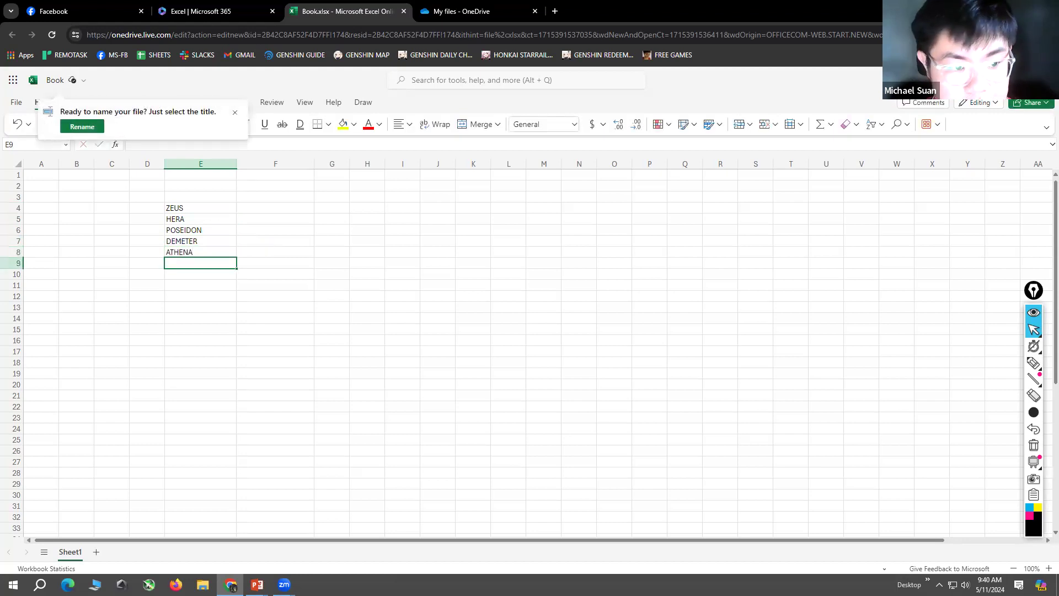
Step: Dismiss the file naming prompt and continue the list with APOLLO, ARTEMIS and ARES in cells E9 to E11
click(331, 307)
click(196, 265)
text(APOLLO)
key(Return)
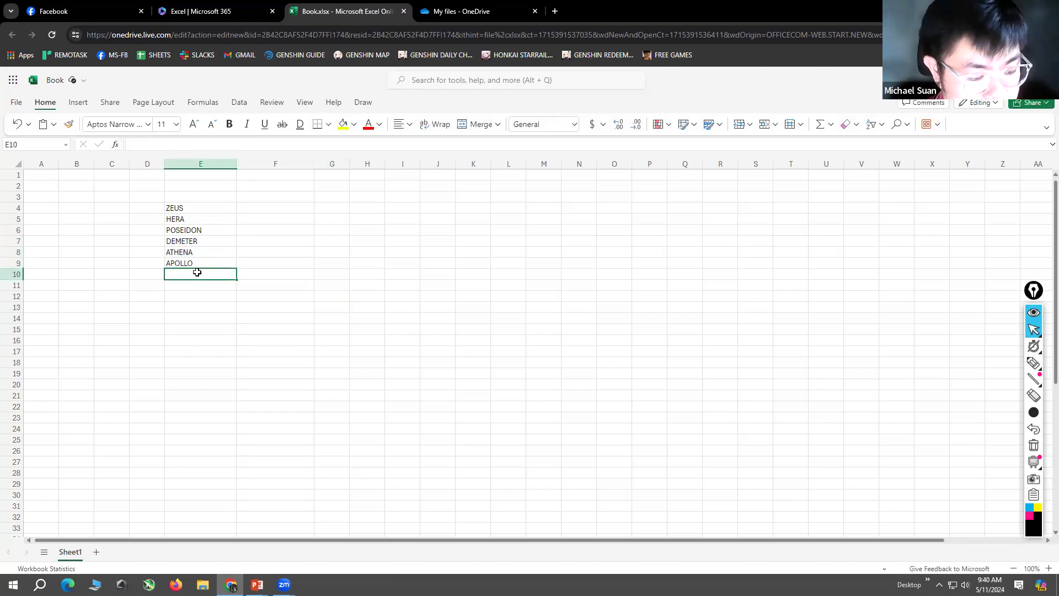
text(ARTEMIS)
key(Return)
text(ARES)
key(Return)
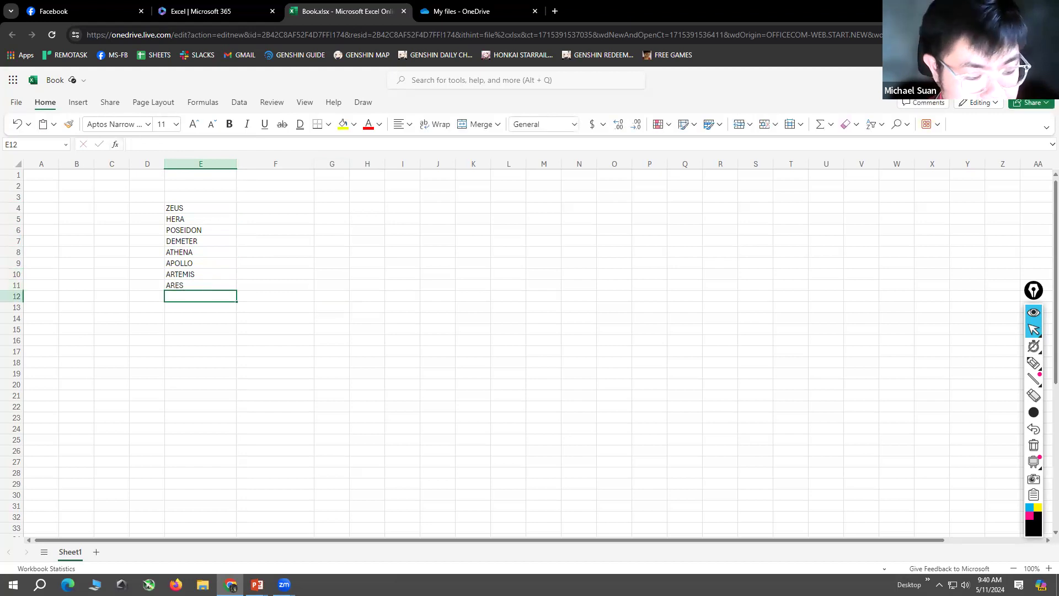
Step: Enter HEPHAESTUS in cell E12 below ARES
text(J)
key(BackSpace)
text(HEPGH)
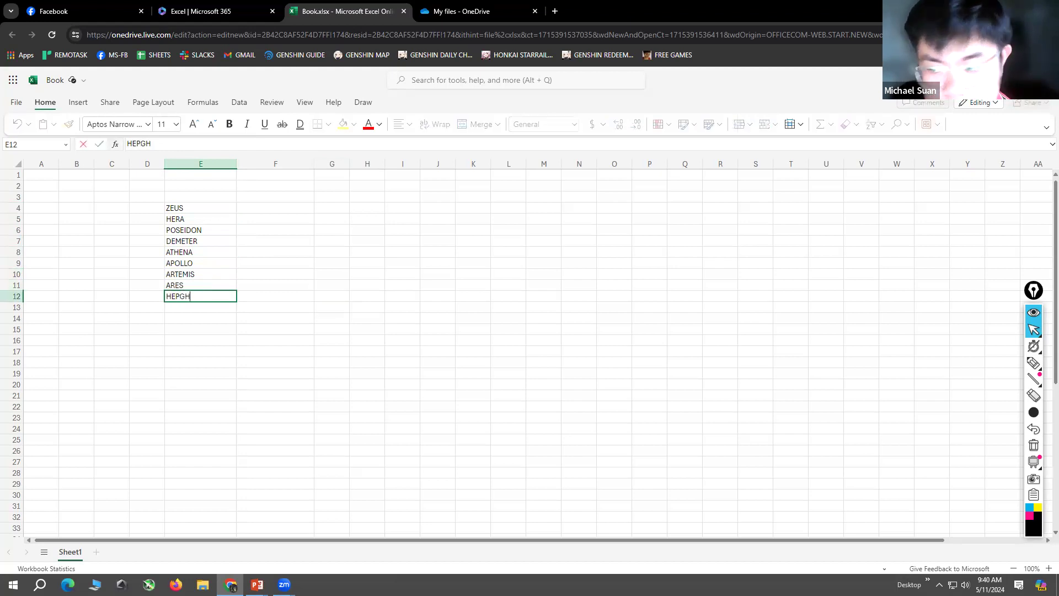
key(BackSpace)
key(BackSpace)
text(HAESTU)
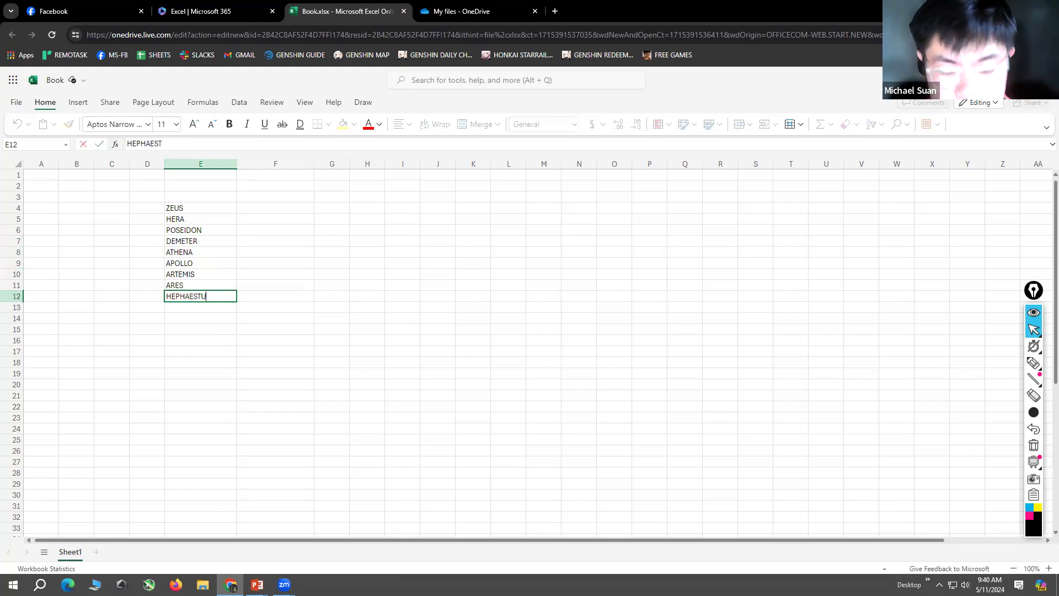
text(S)
key(Return)
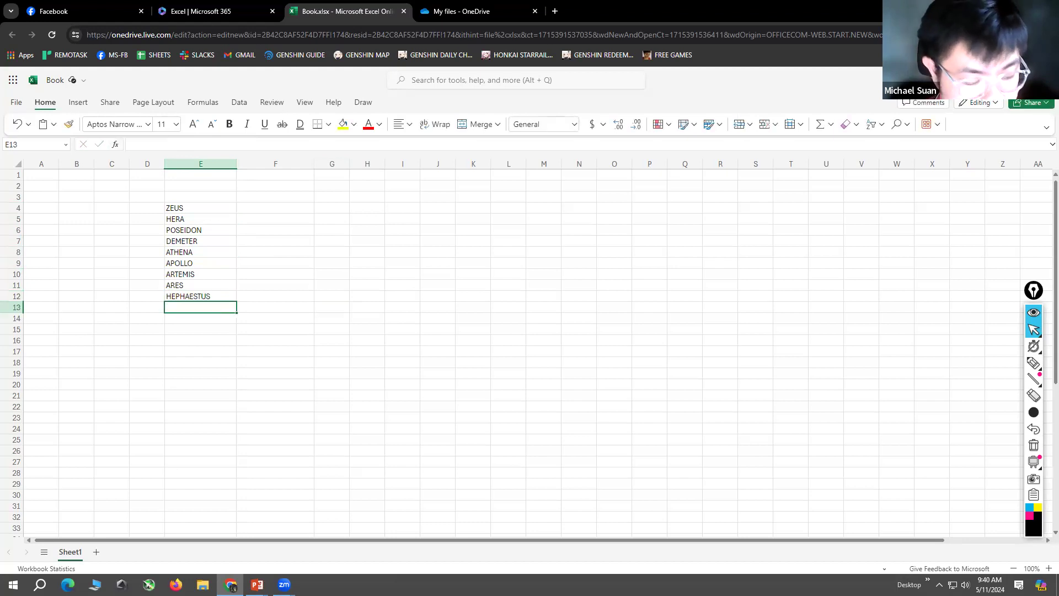
Step: Enter APHRODITE in cell E13 below HEPHAESTUS
text(APHRODUTE)
key(BackSpace)
key(BackSpace)
key(BackSpace)
text(ITE)
key(Return)
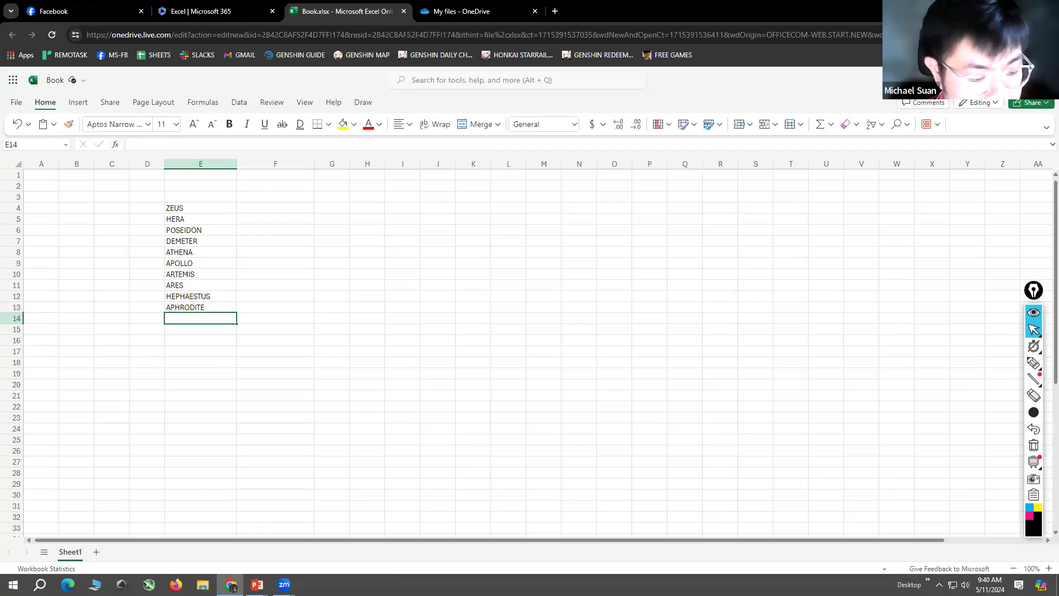
Step: Complete the list with HERMES, HESTIA and DIONYSUS in cells E14 to E16
text(HERMES)
key(Return)
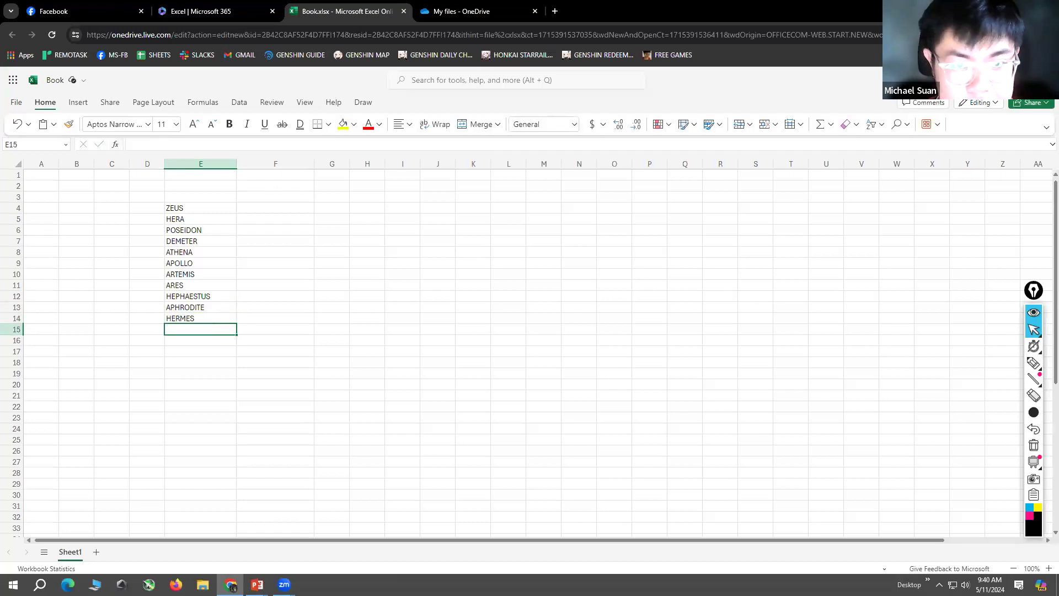
text(HESTIA)
key(Return)
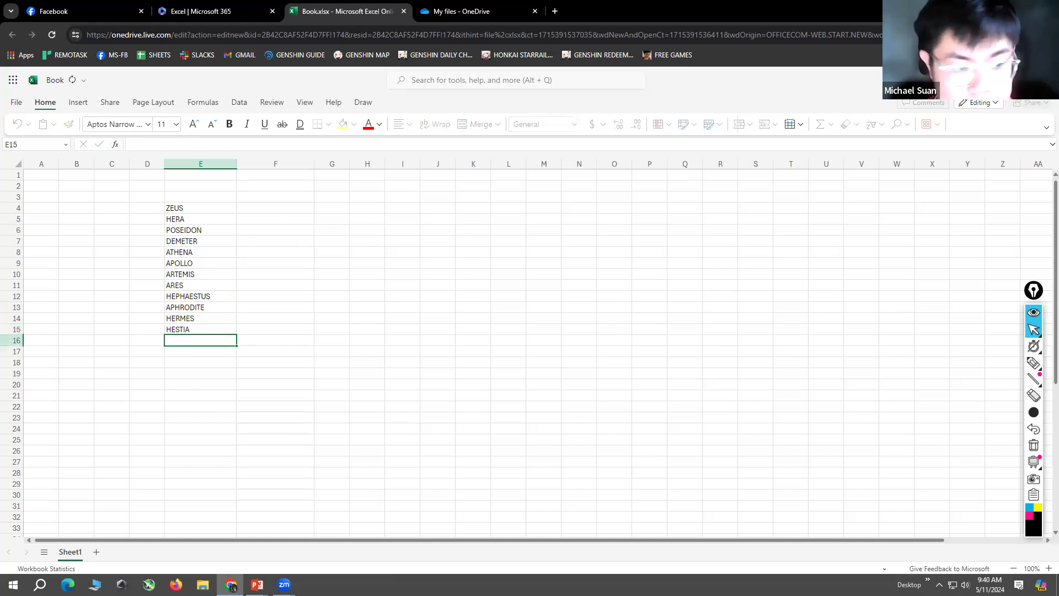
text(DIONYSUS)
key(Return)
click(354, 265)
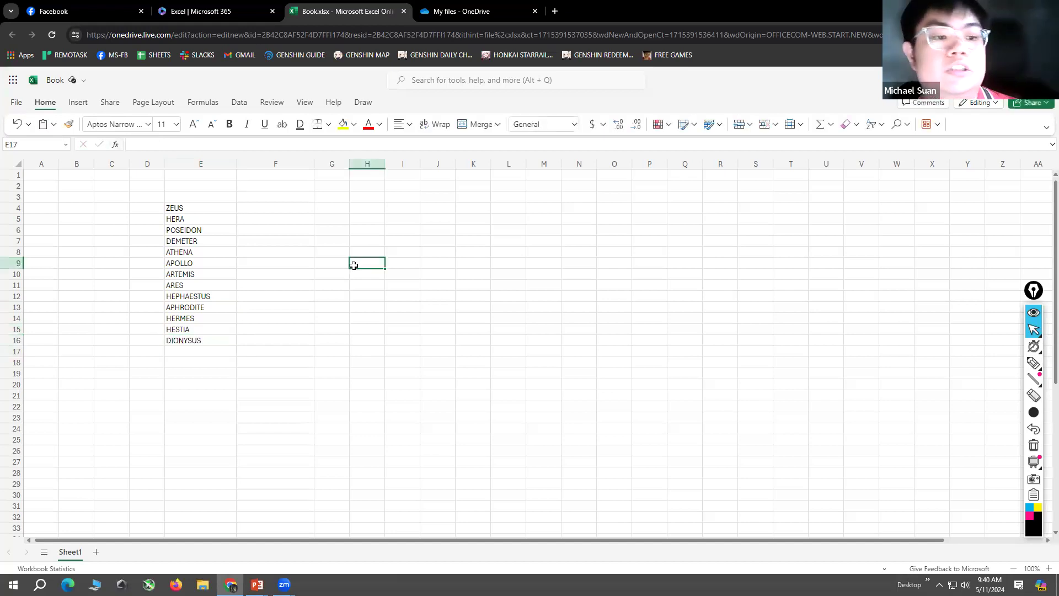
Step: Sort the god names in E4:E16 in ascending order
drag(220, 208, 223, 342)
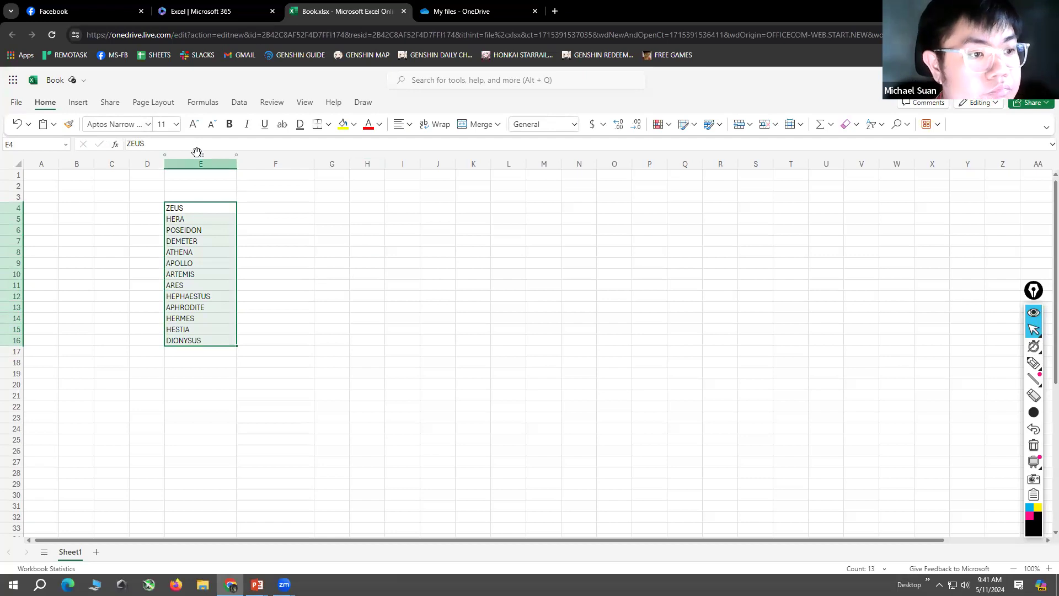
click(241, 103)
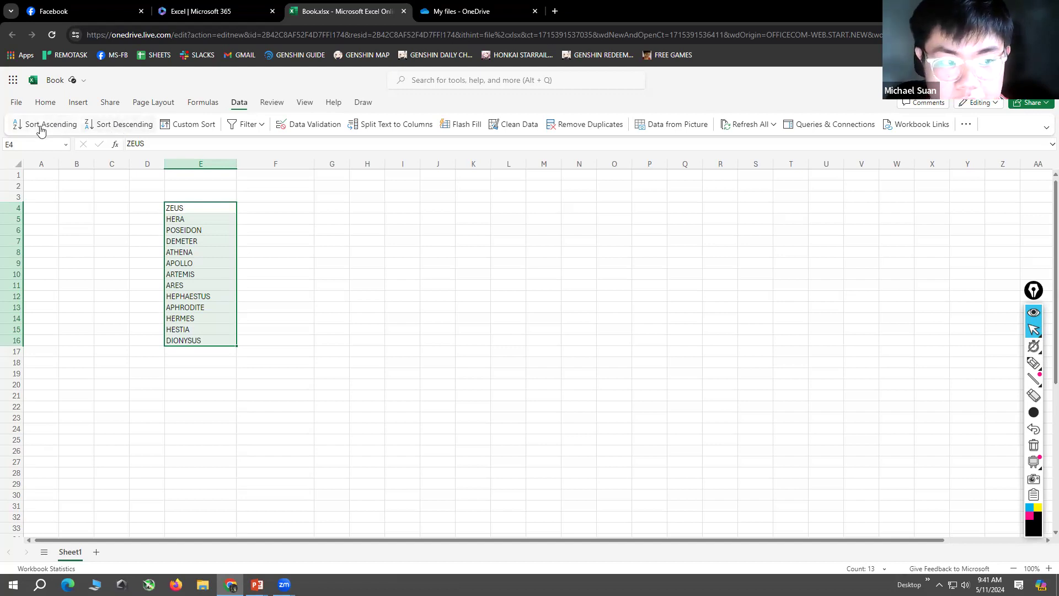
click(40, 125)
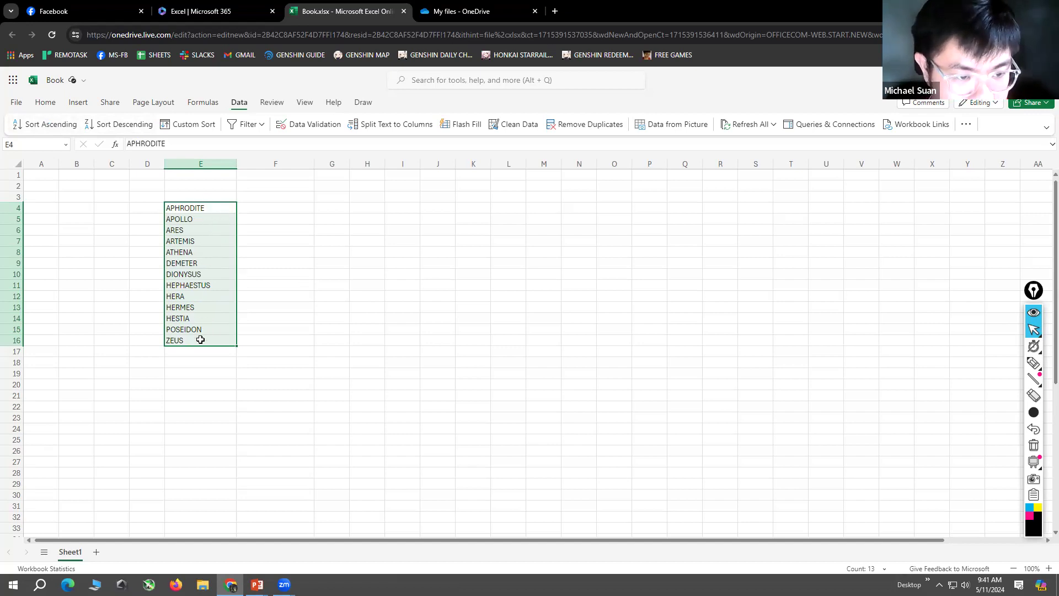
Step: Sort the god names in descending order and return them to ascending order
click(128, 129)
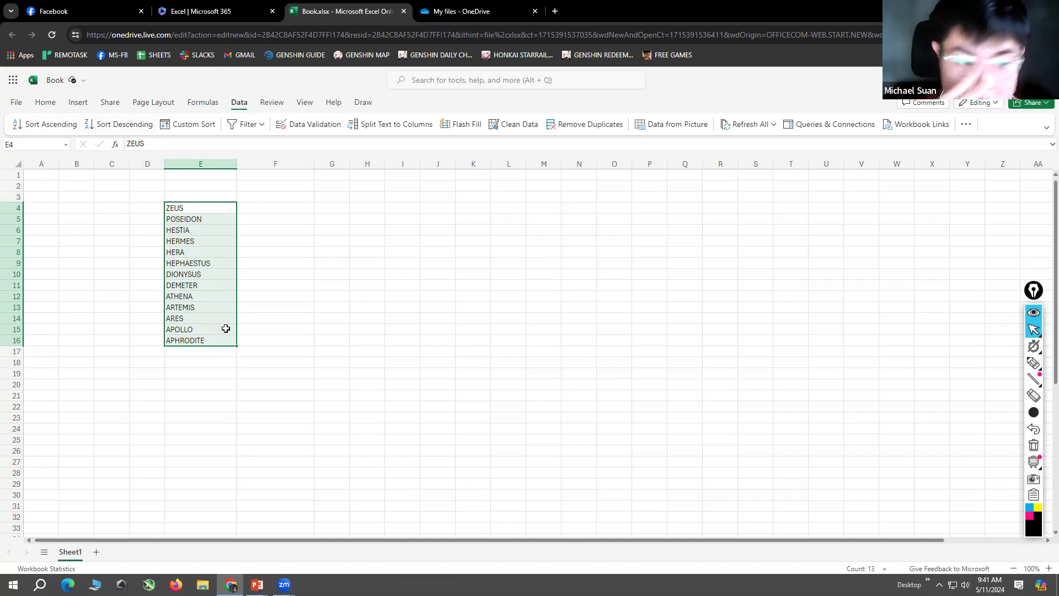
click(41, 126)
click(292, 252)
Step: Enter the numbers 1, 5 and 33 beside APHRODITE, APOLLO and ARES in cells F4 to F6
click(283, 210)
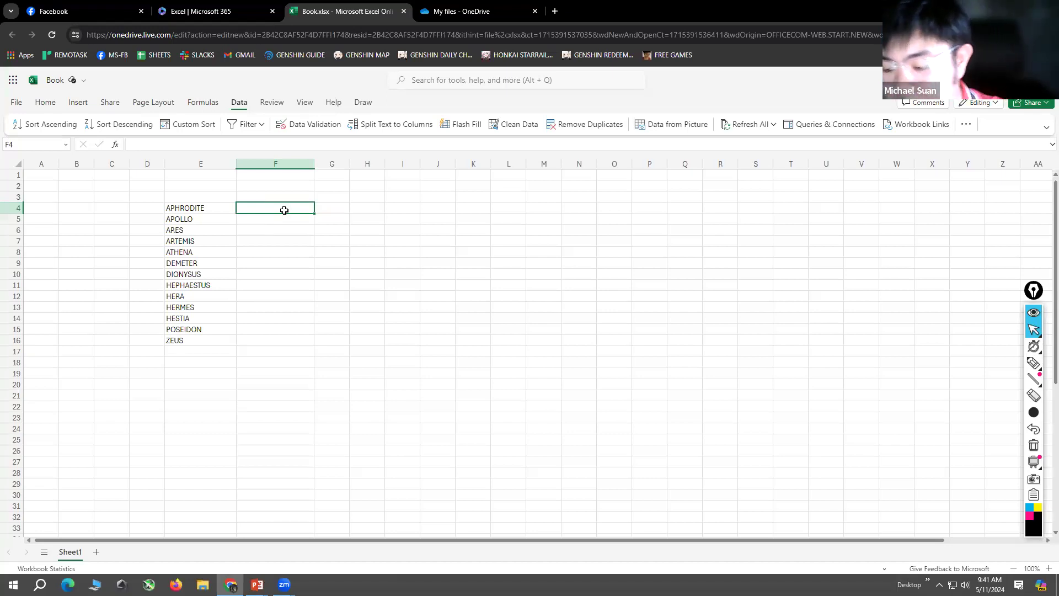
text(1)
key(Return)
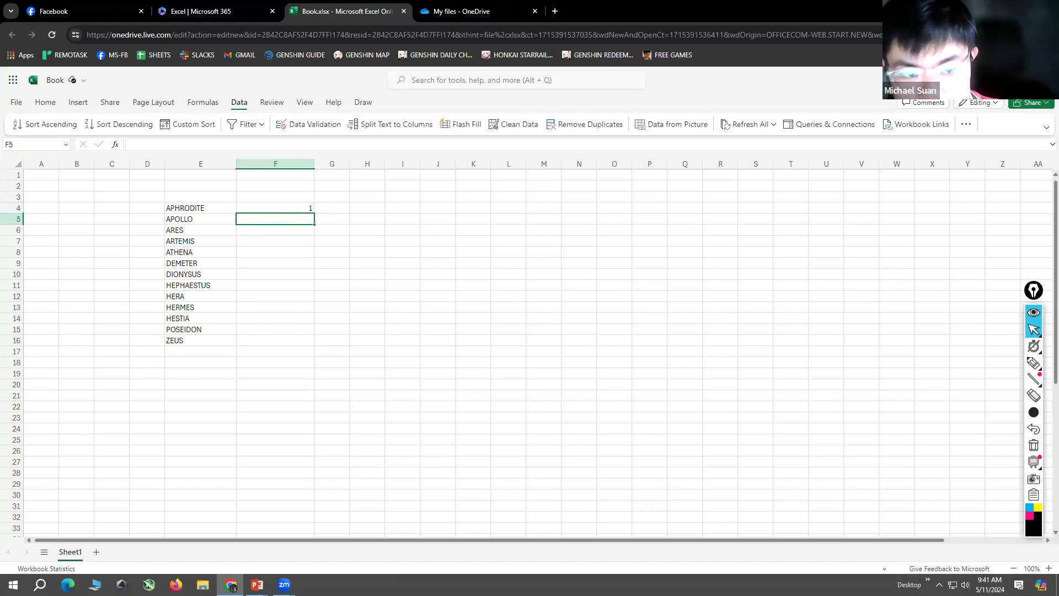
text(5)
key(Return)
text(33)
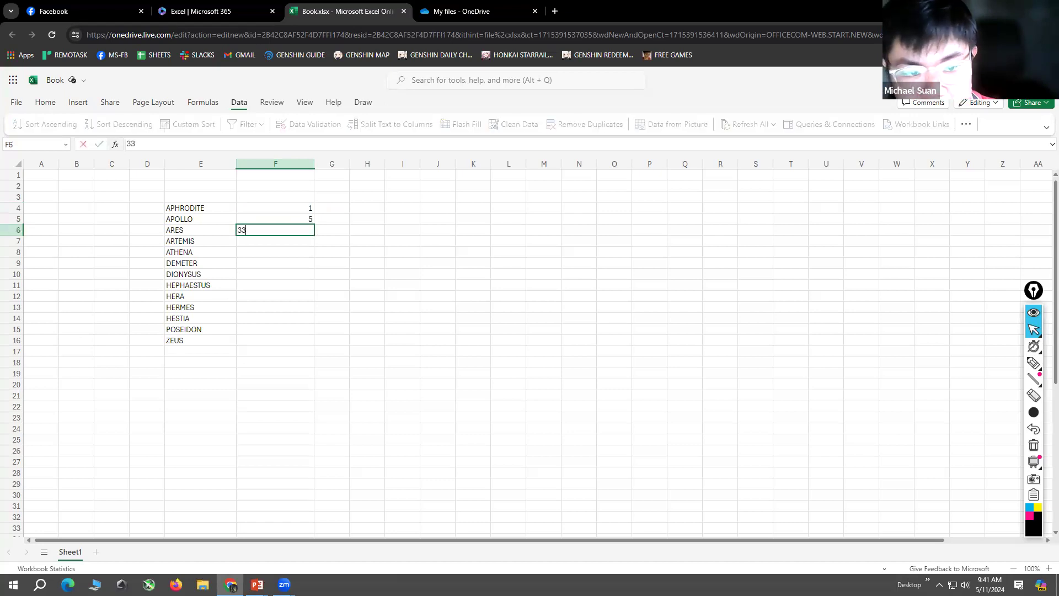
key(Return)
Step: Enter 48, 7 and 58 beside ARTEMIS, ATHENA and DEMETER in cells F7 to F9
text(48)
key(Return)
text(7)
key(Return)
text(58)
key(Return)
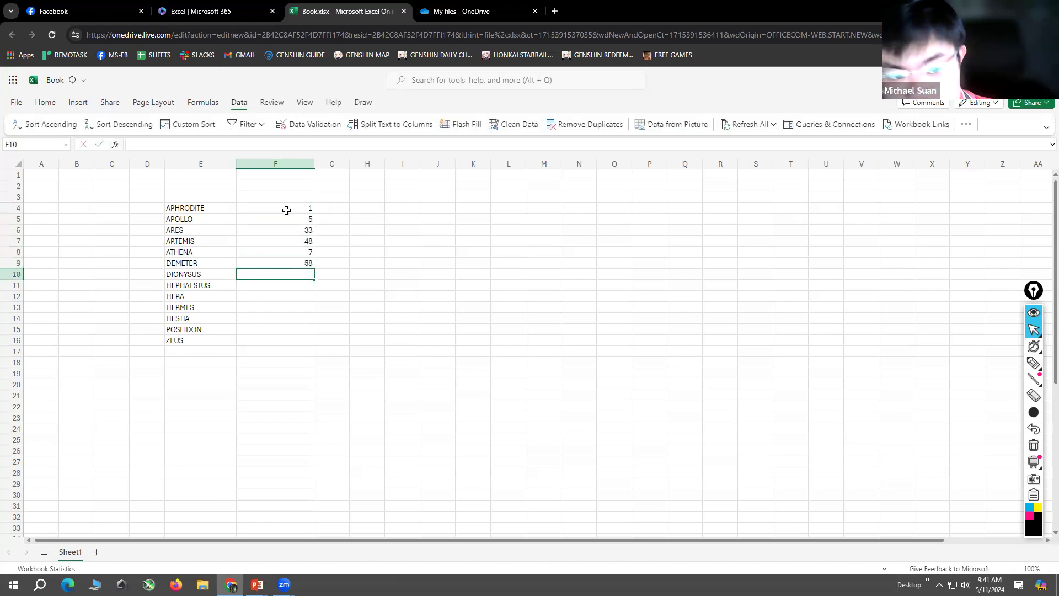
Step: Enter 66, 78, 96 and 69 beside DIONYSUS, HEPHAESTUS, HERA and HERMES in cells F10 to F13
text(66)
key(Return)
text(78)
key(Return)
text(9)
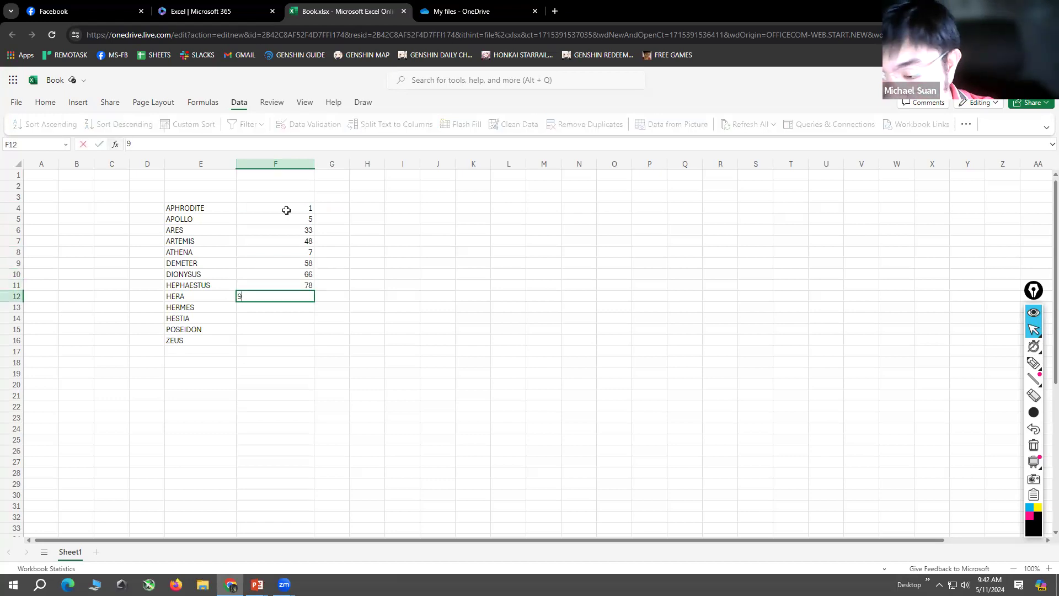
text(6)
key(Return)
text(69)
key(Return)
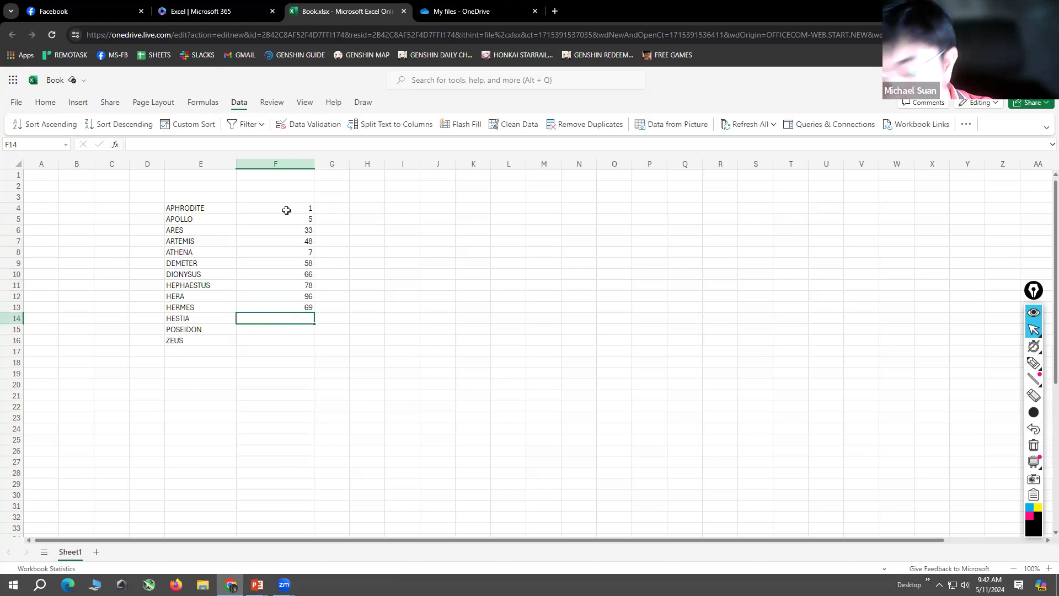
Step: Enter 2, 5 and 10 beside HESTIA, POSEIDON and ZEUS in cells F14 to F16
text(2)
key(Return)
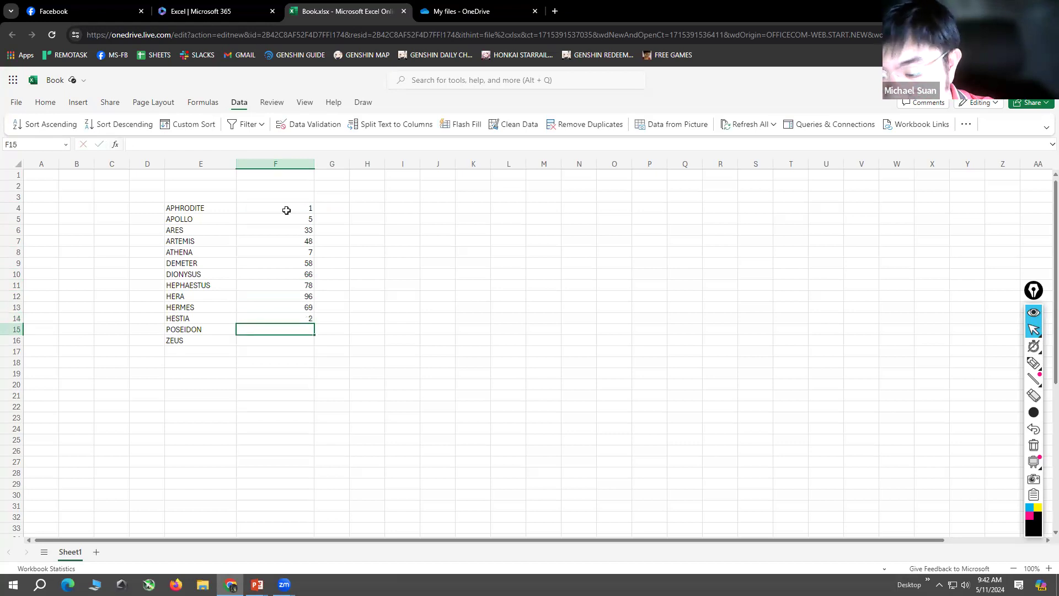
text(5)
click(415, 221)
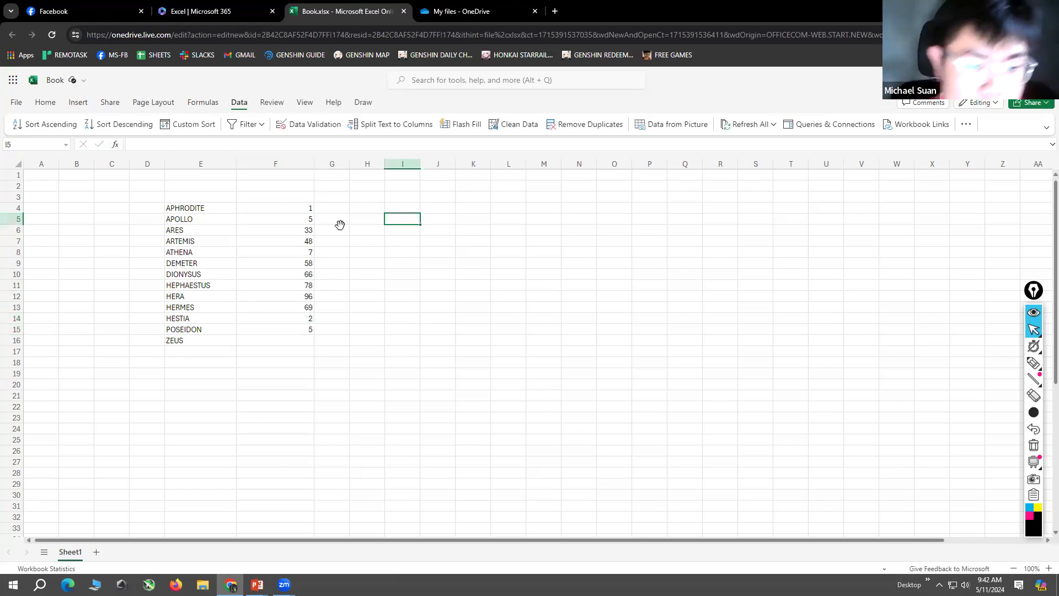
drag(303, 208, 308, 329)
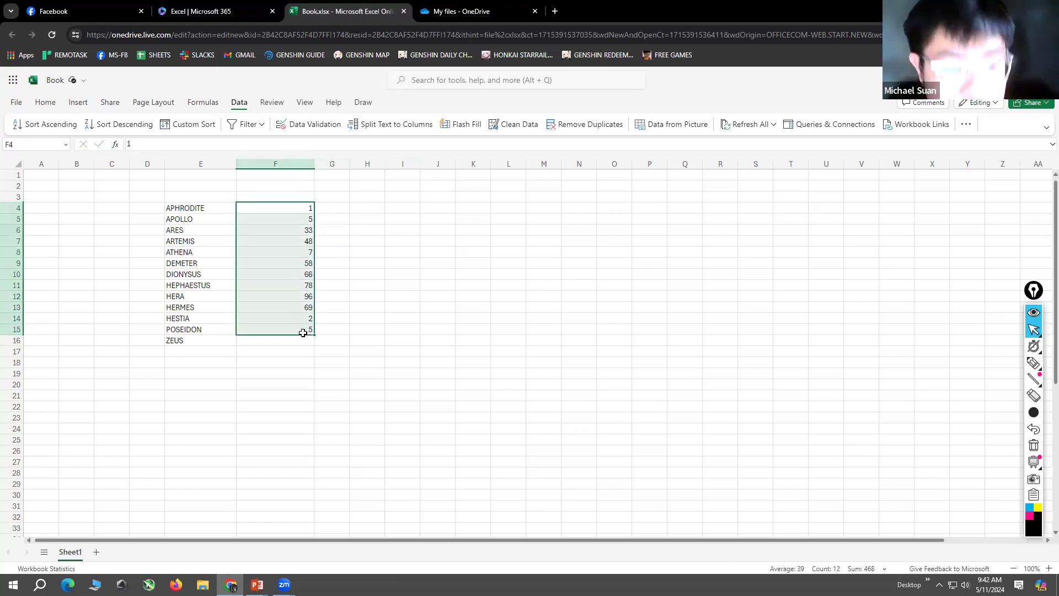
click(303, 337)
text(10)
key(Return)
click(402, 318)
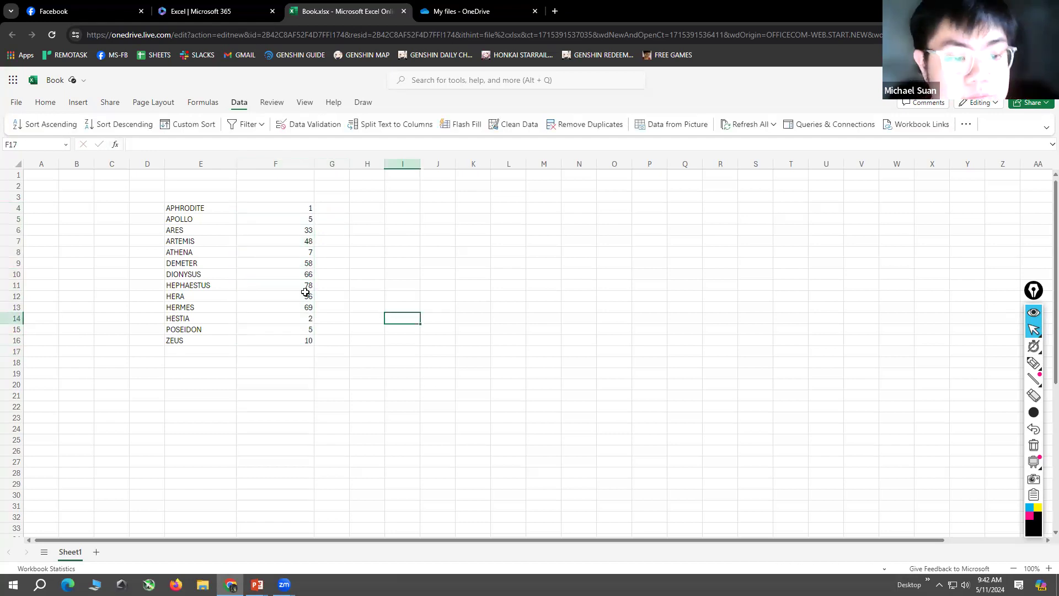
Step: Sort only the numbers in cells F4 to F16 in ascending order, without expanding the selection to the names
drag(303, 208, 307, 340)
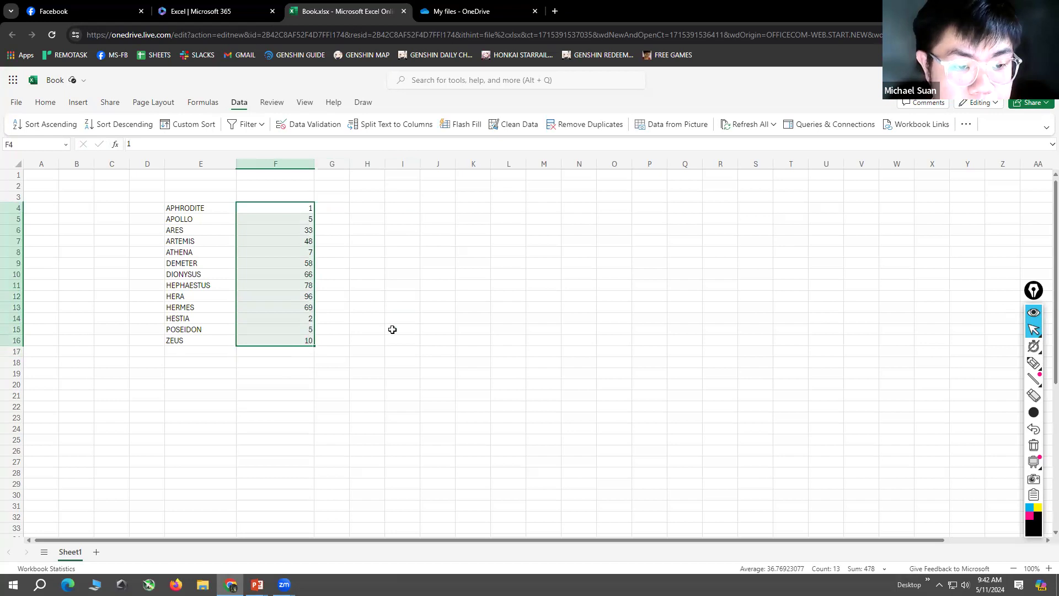
click(392, 330)
drag(294, 209, 297, 335)
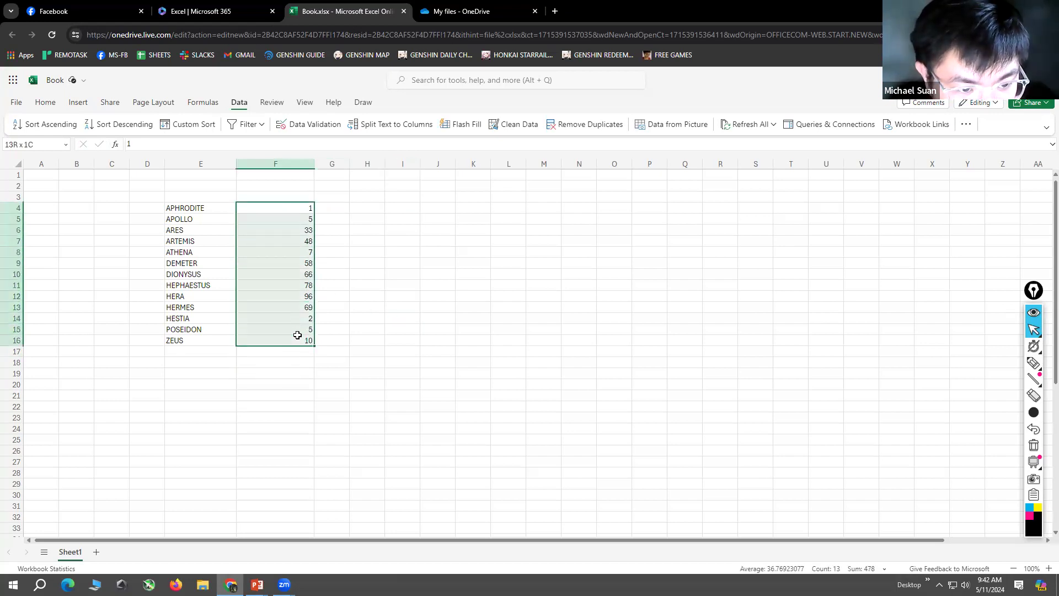
click(402, 308)
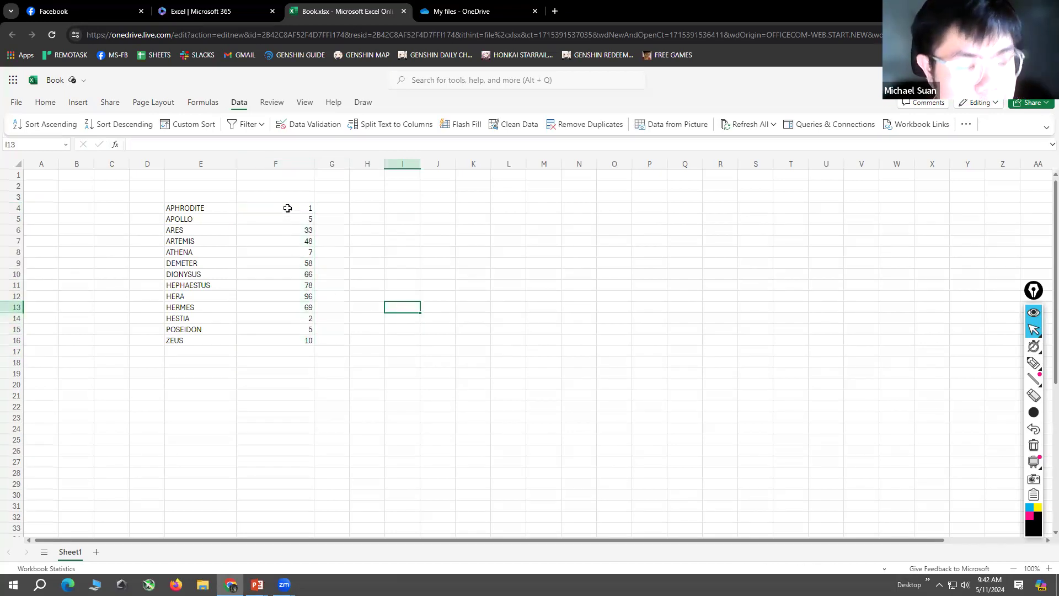
drag(288, 208, 287, 337)
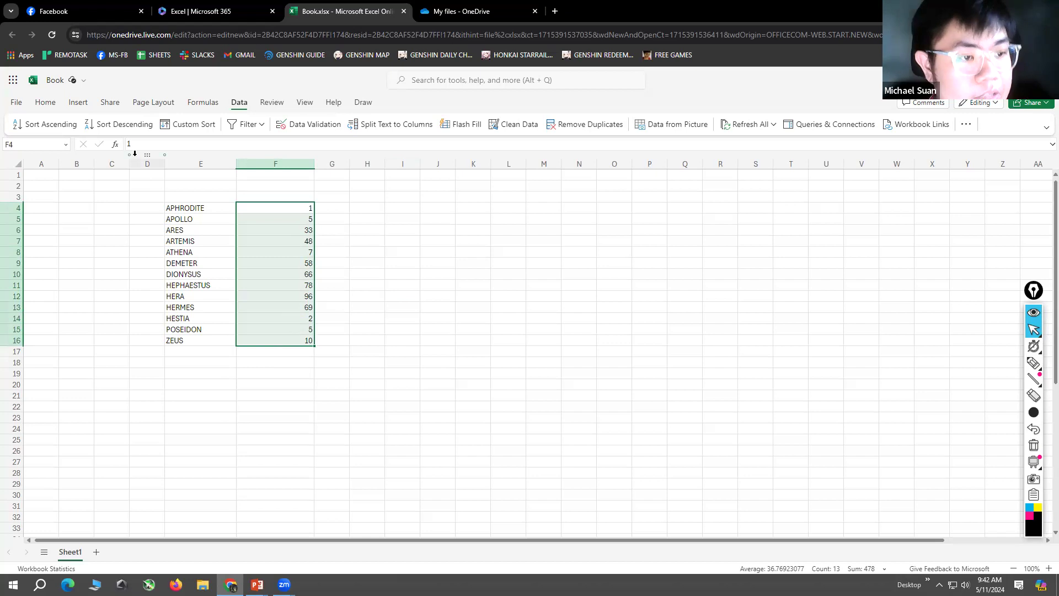
click(50, 126)
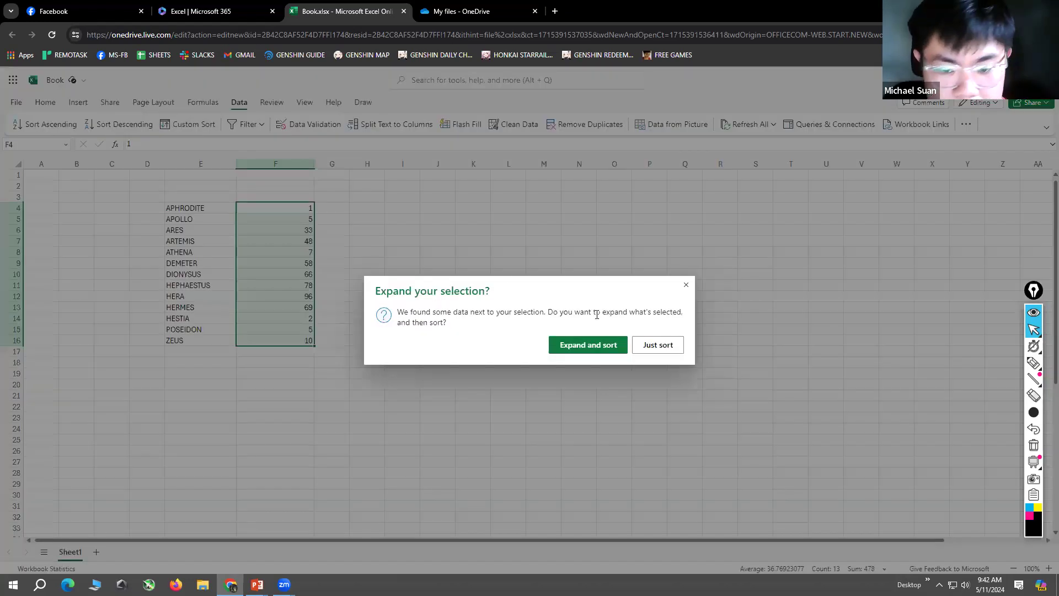
click(667, 344)
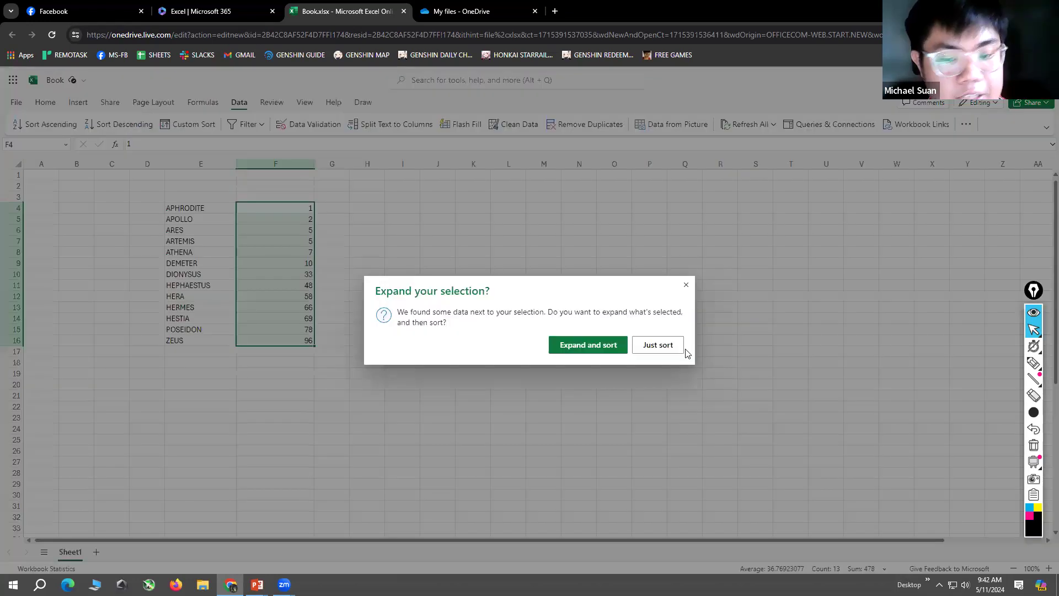
Step: Sort only the numbers in column F in descending order and return them to ascending order
click(666, 346)
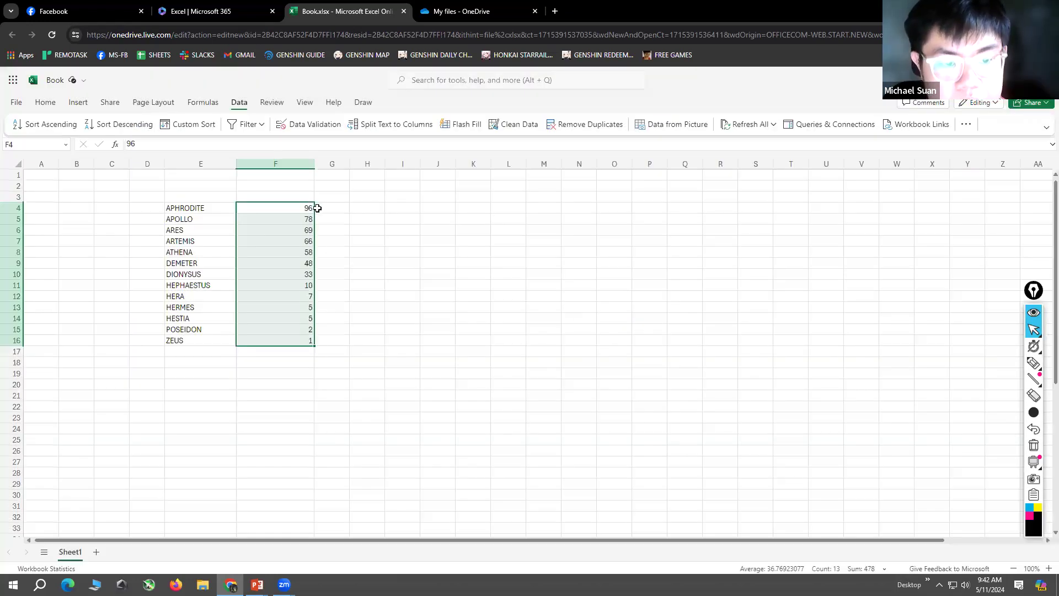
click(41, 127)
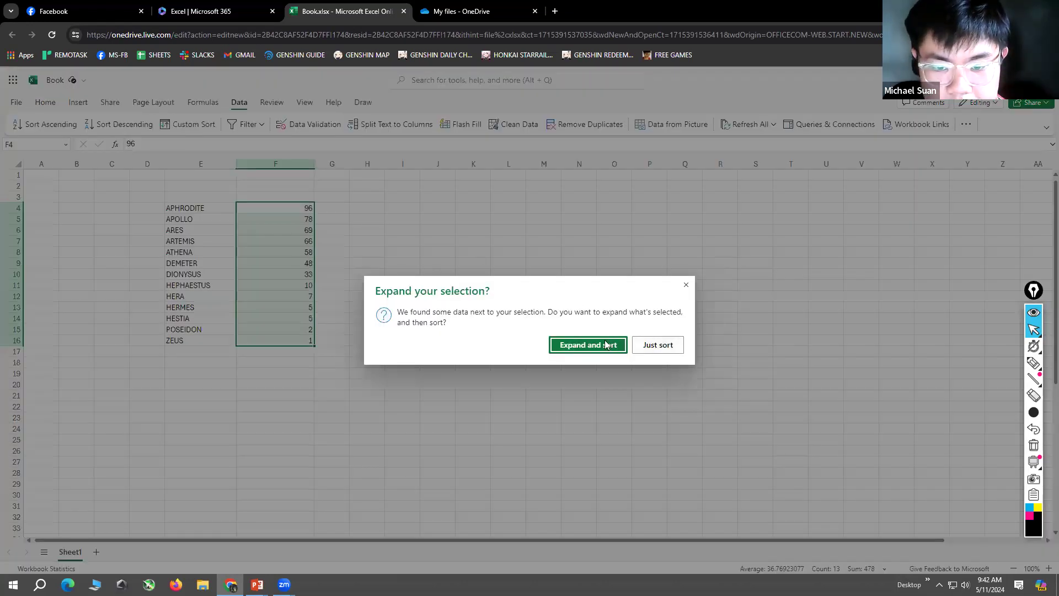
click(657, 346)
click(463, 283)
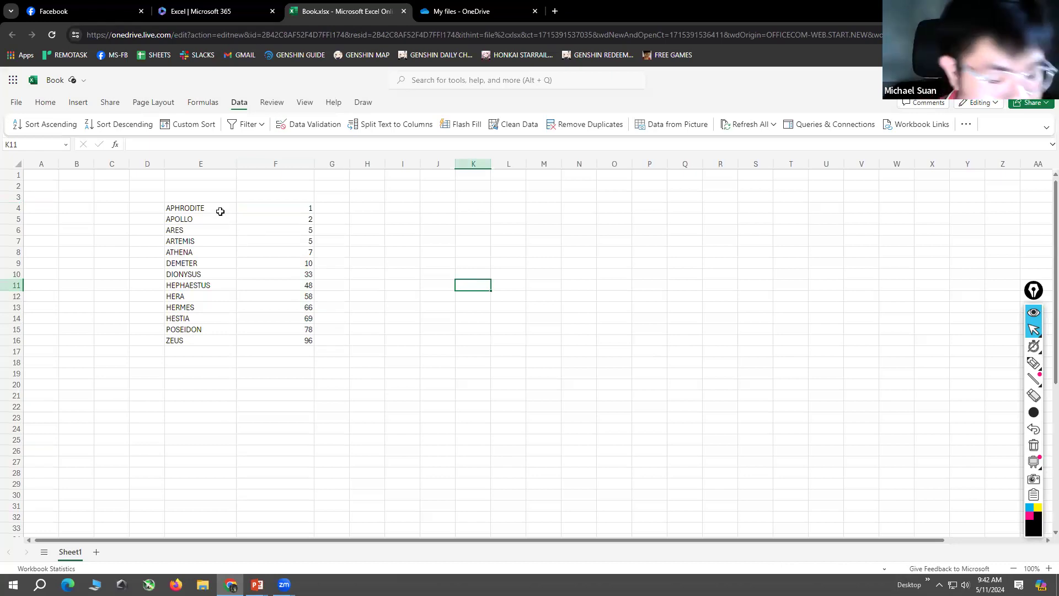
click(389, 261)
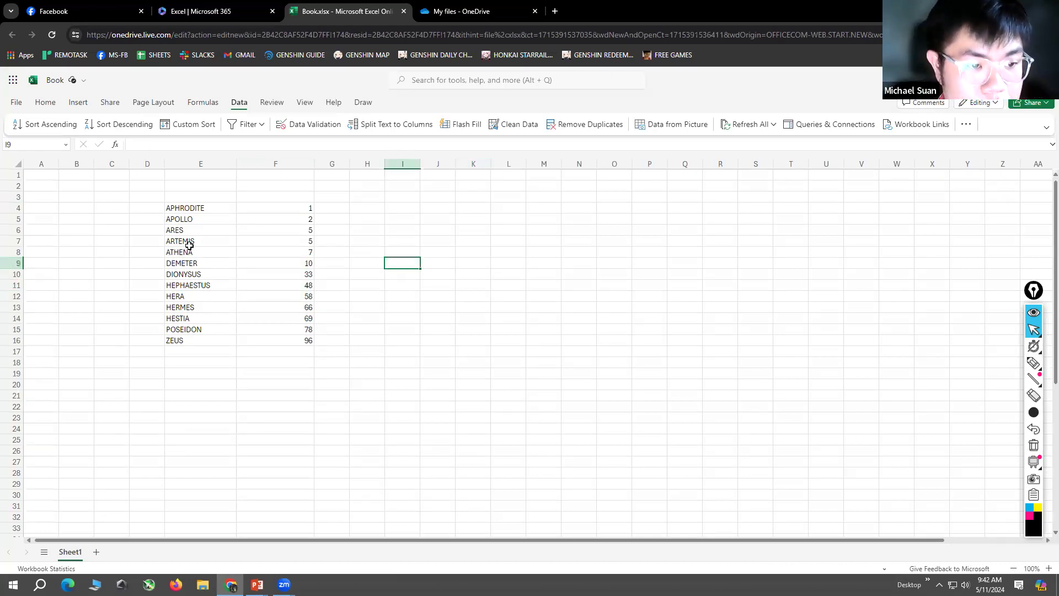
drag(180, 208, 263, 339)
click(402, 319)
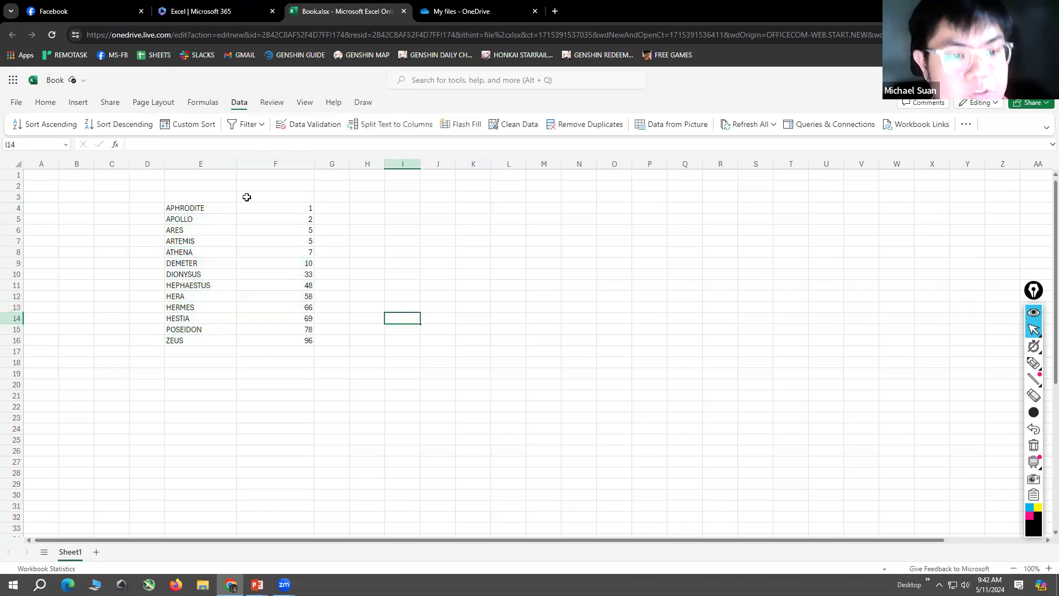
Step: Add the heading SCORES in cell F3 above the numbers and NAMES in cell E3 above the god names
click(264, 199)
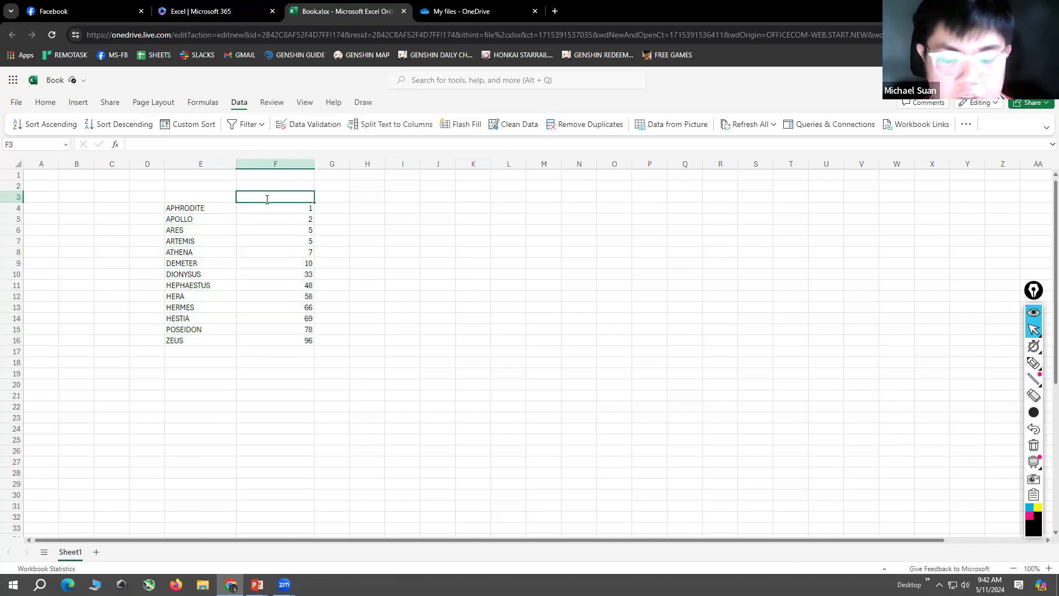
text(SCORES)
key(Left)
text(NAMES)
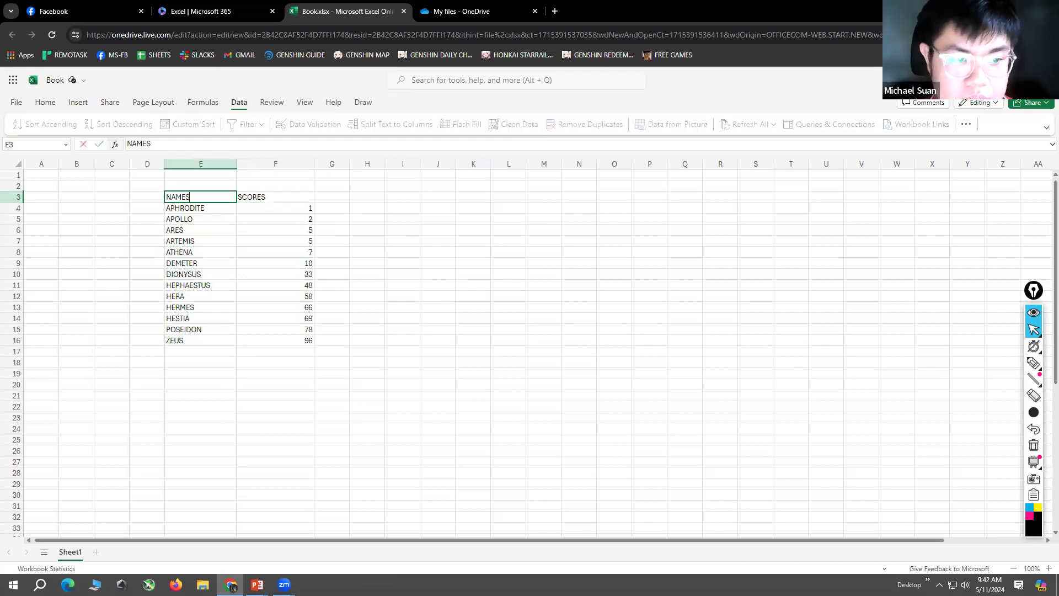
key(Return)
click(405, 249)
drag(190, 210, 192, 336)
click(209, 362)
drag(197, 208, 200, 339)
drag(296, 208, 300, 339)
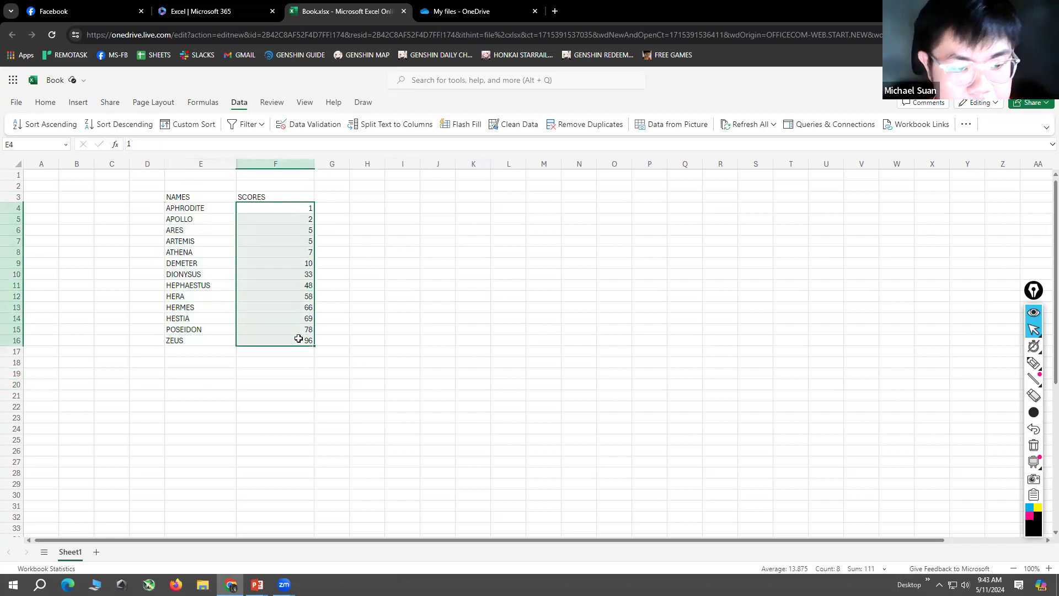
click(409, 349)
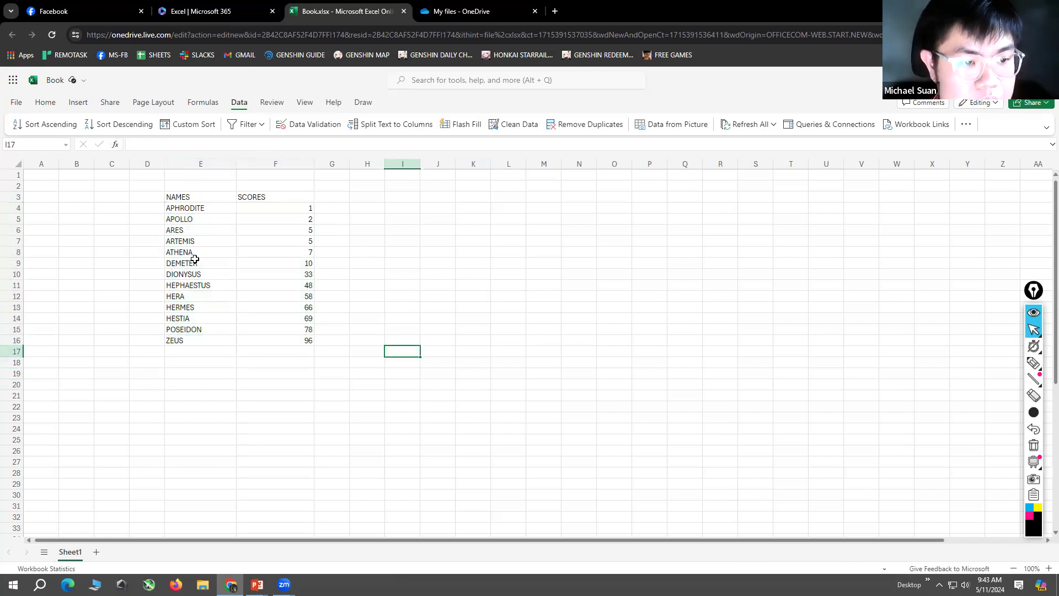
drag(188, 208, 295, 300)
click(442, 274)
Step: Apply a custom sort to cells E4 to F16 by the NAMES column, on cell values in ascending order
drag(208, 208, 279, 339)
click(193, 125)
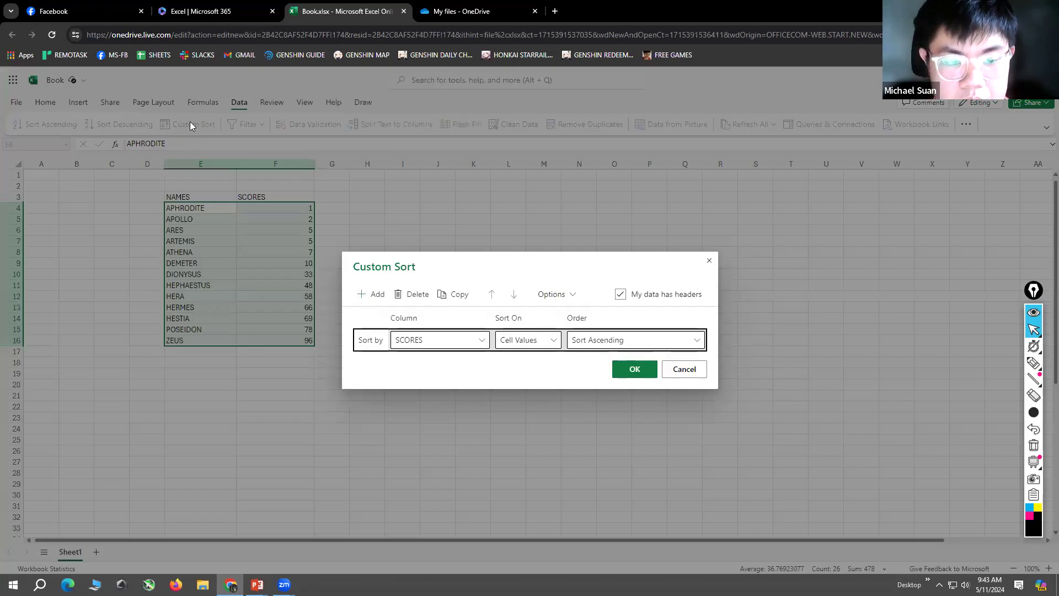
click(486, 339)
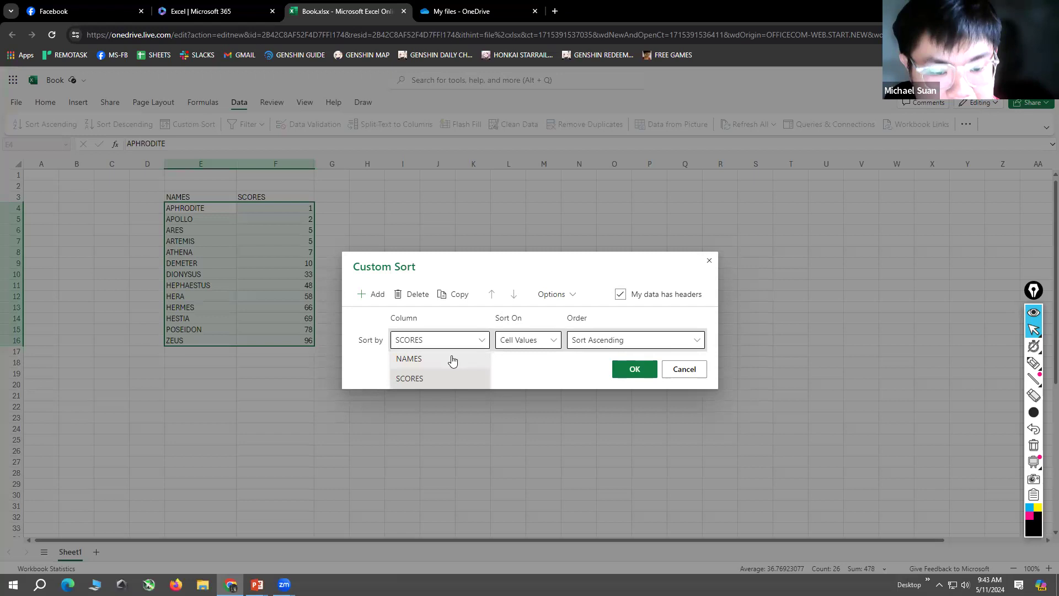
click(452, 359)
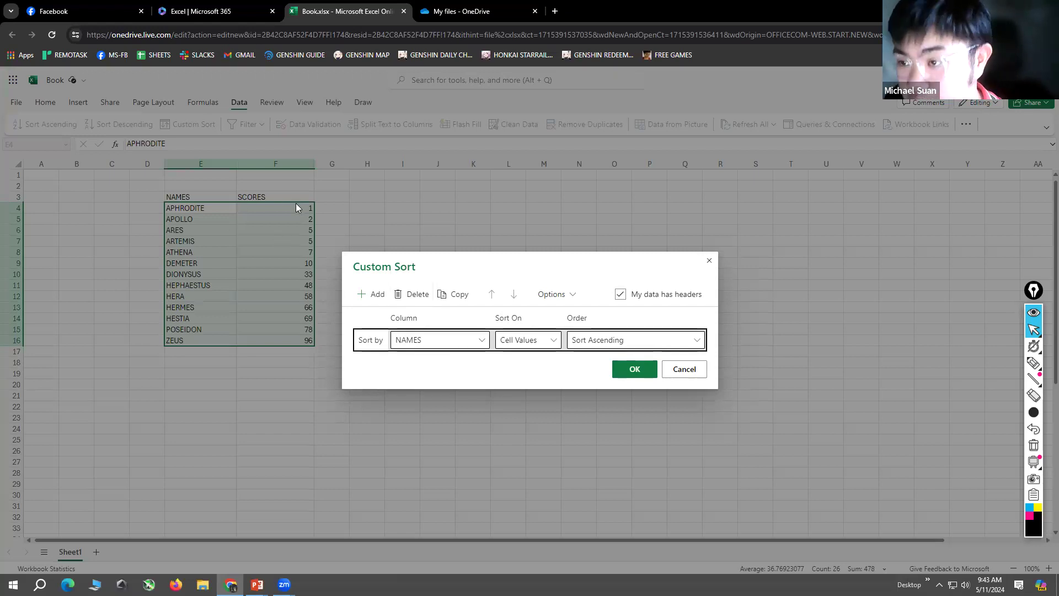
click(635, 371)
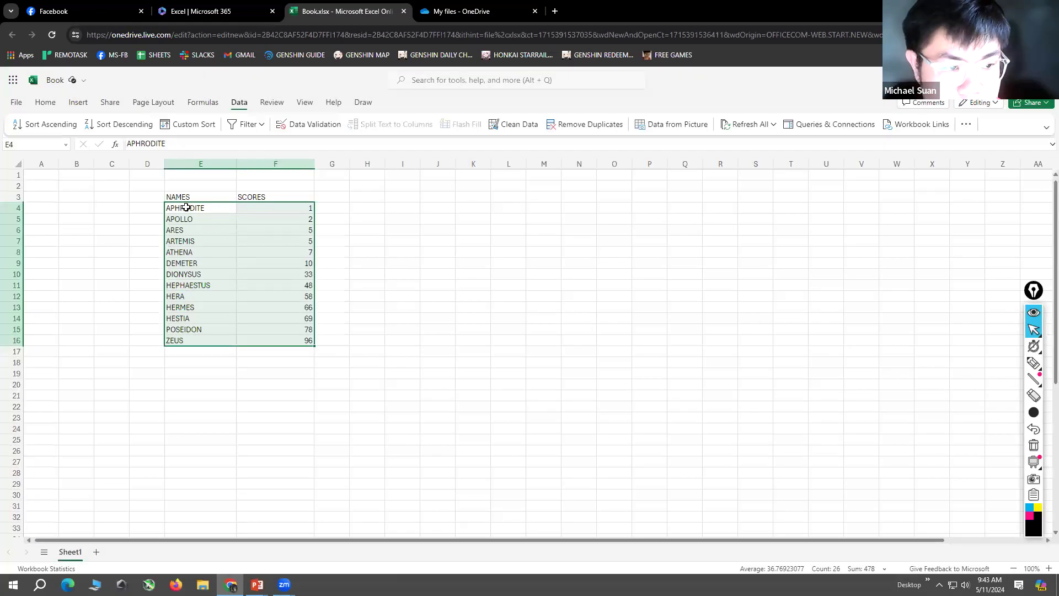
right_click(207, 228)
key(Escape)
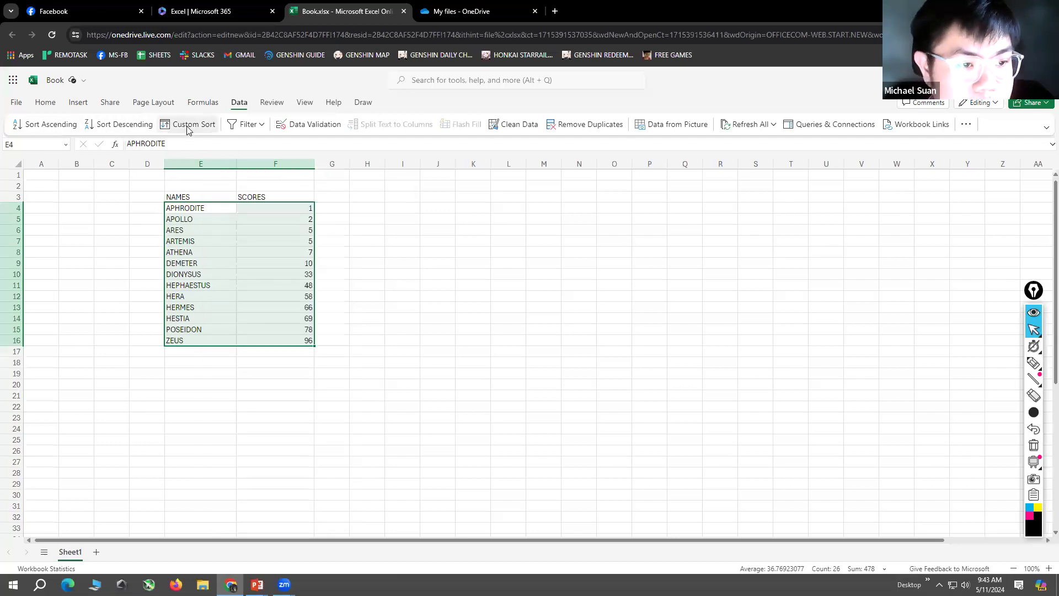
Step: Apply a custom sort to the names and scores by the SCORES column in descending order
click(188, 124)
click(477, 341)
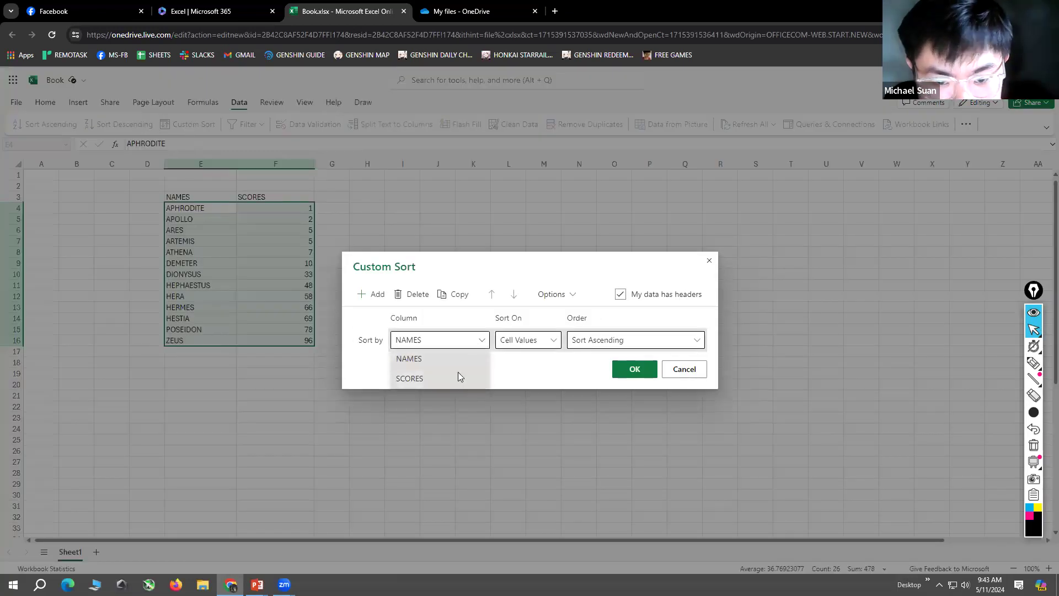
click(460, 373)
click(609, 340)
click(607, 378)
click(634, 369)
click(432, 309)
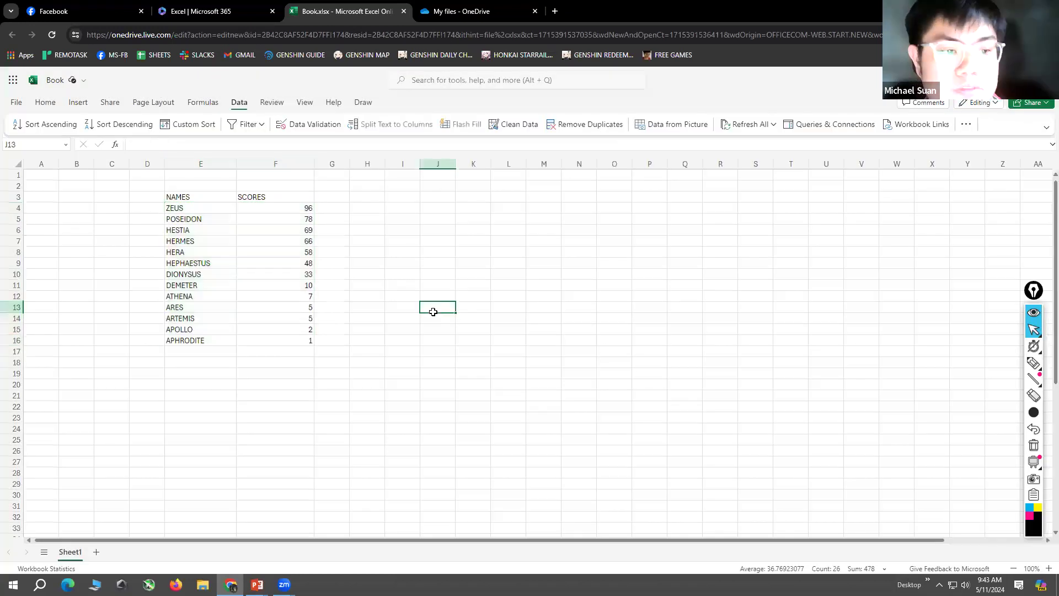
drag(207, 209, 208, 340)
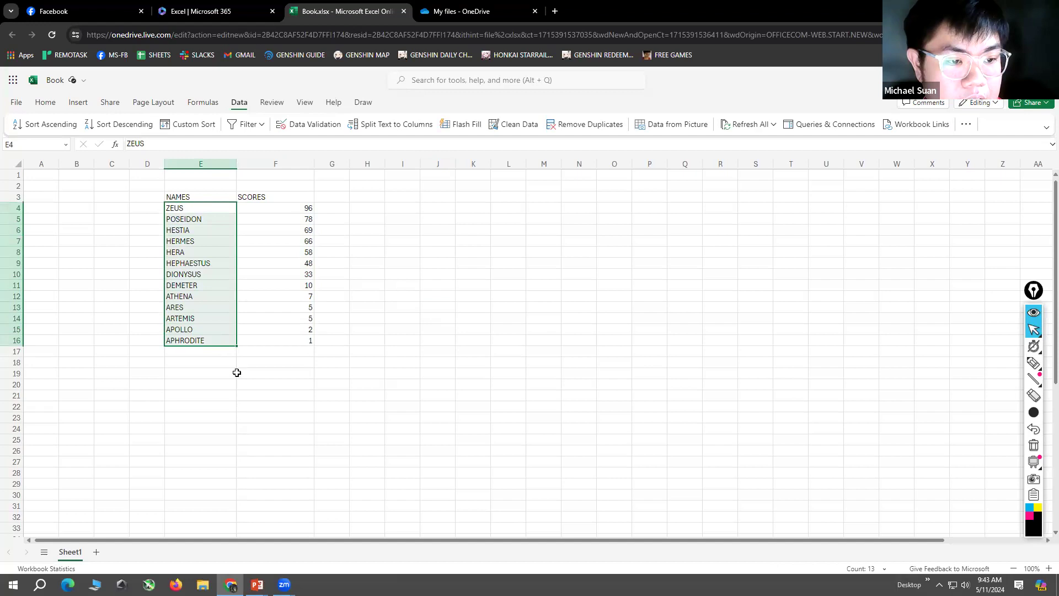
click(273, 416)
drag(208, 211, 248, 360)
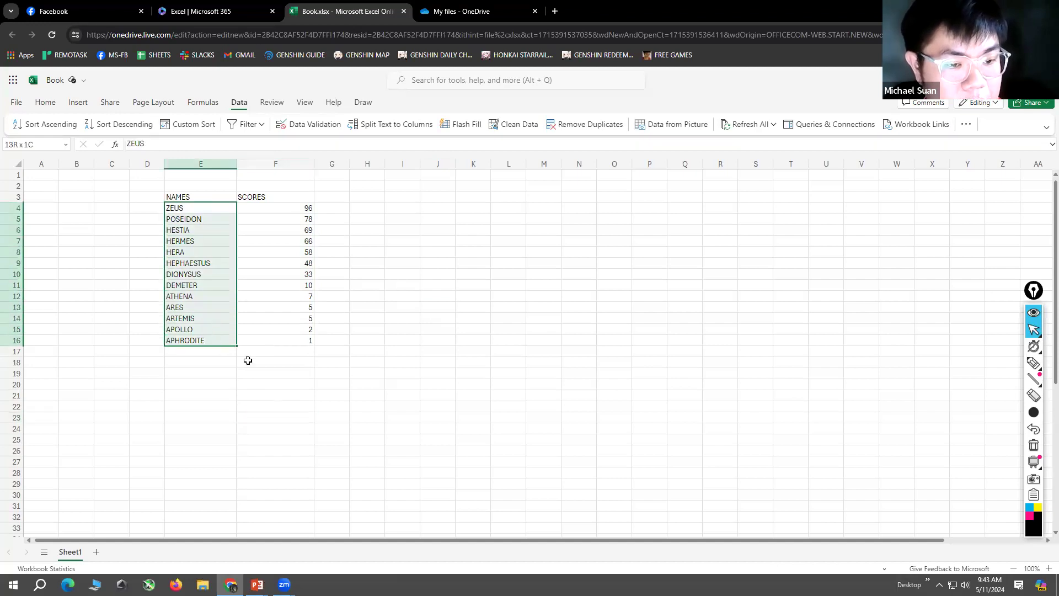
click(319, 382)
click(293, 209)
click(417, 244)
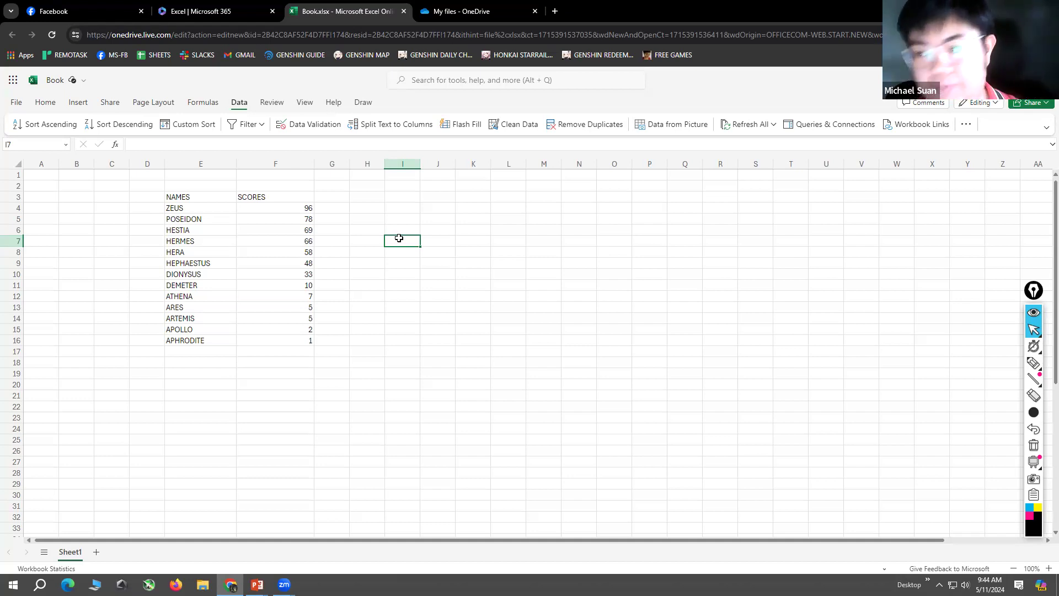
click(507, 260)
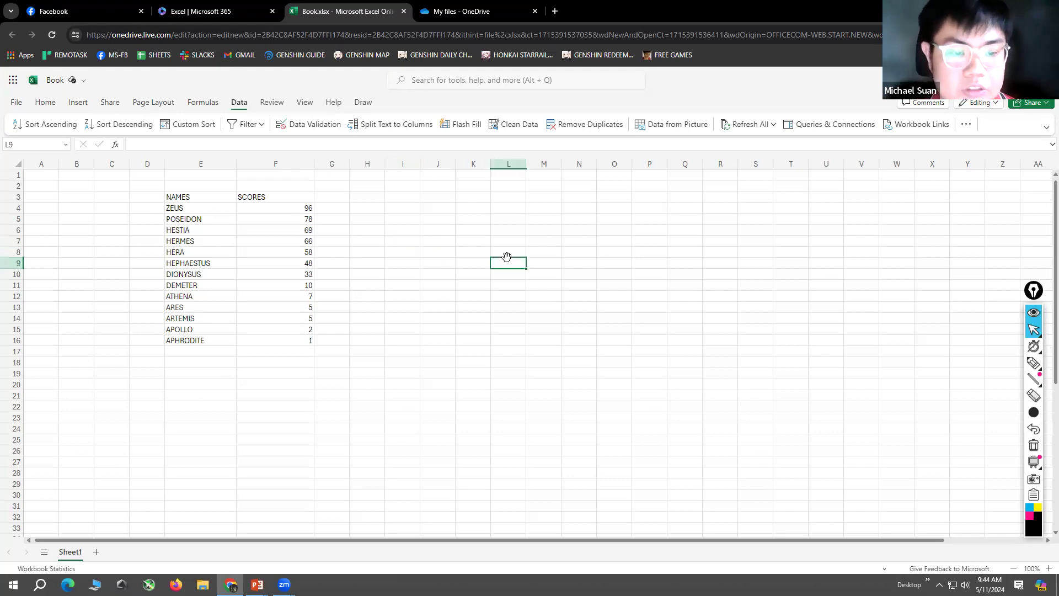
click(467, 342)
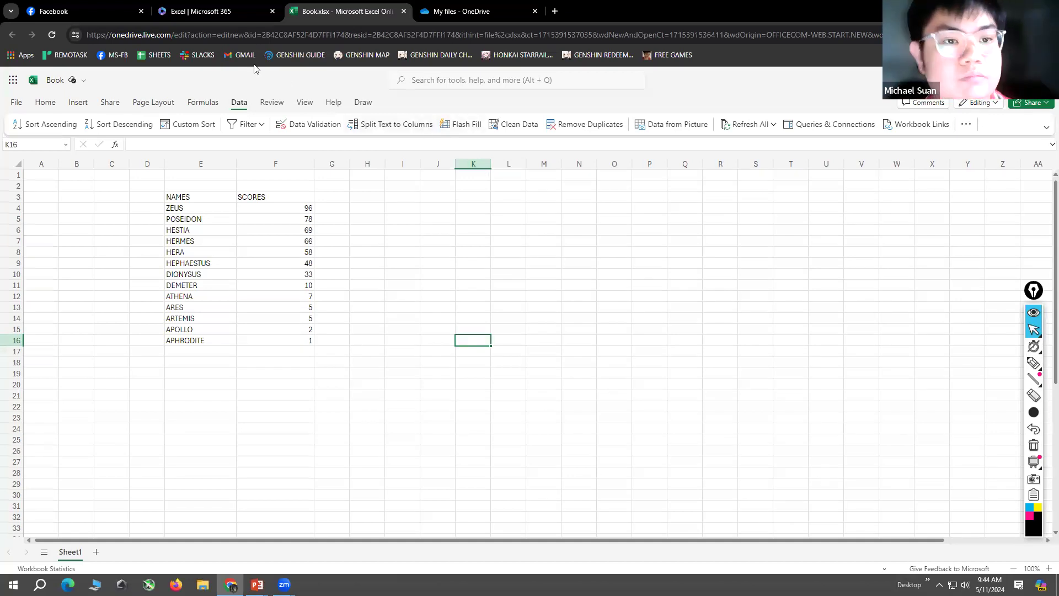
click(506, 355)
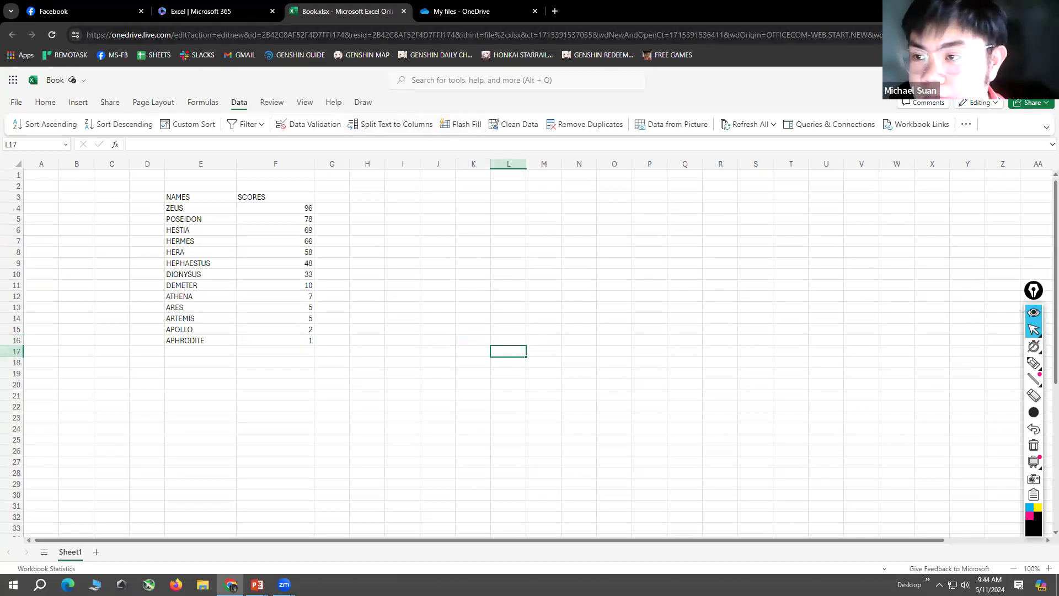
Step: Close the workbook and show the Apps page of Microsoft 365
click(1021, 8)
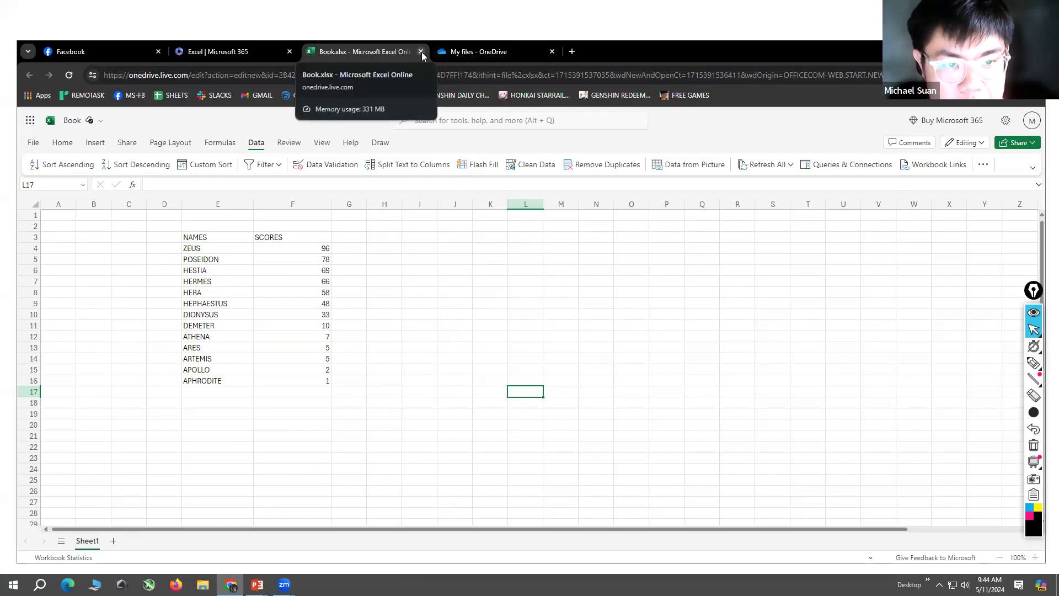
click(421, 52)
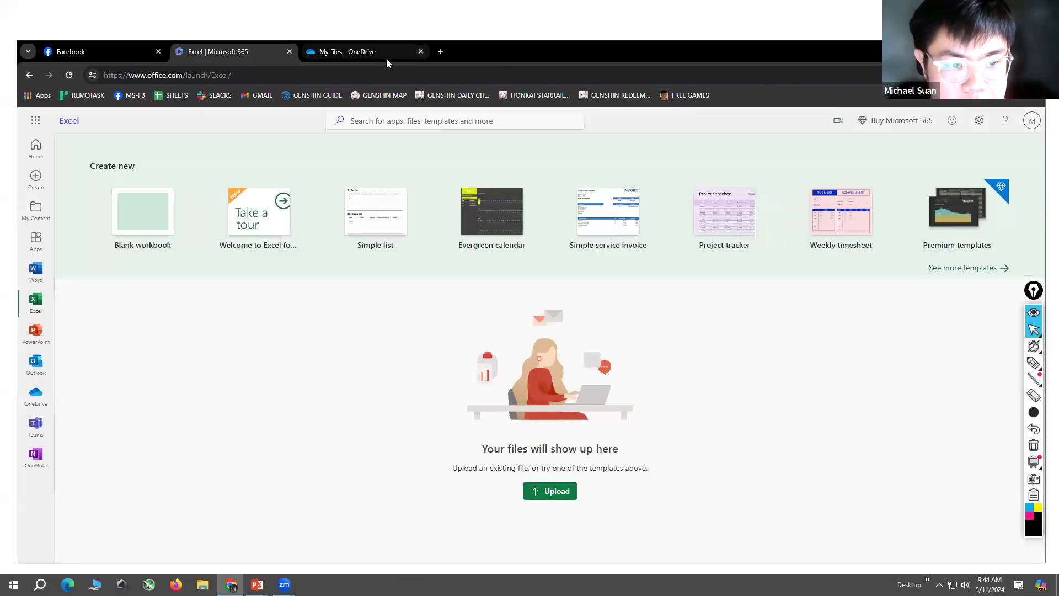
click(34, 241)
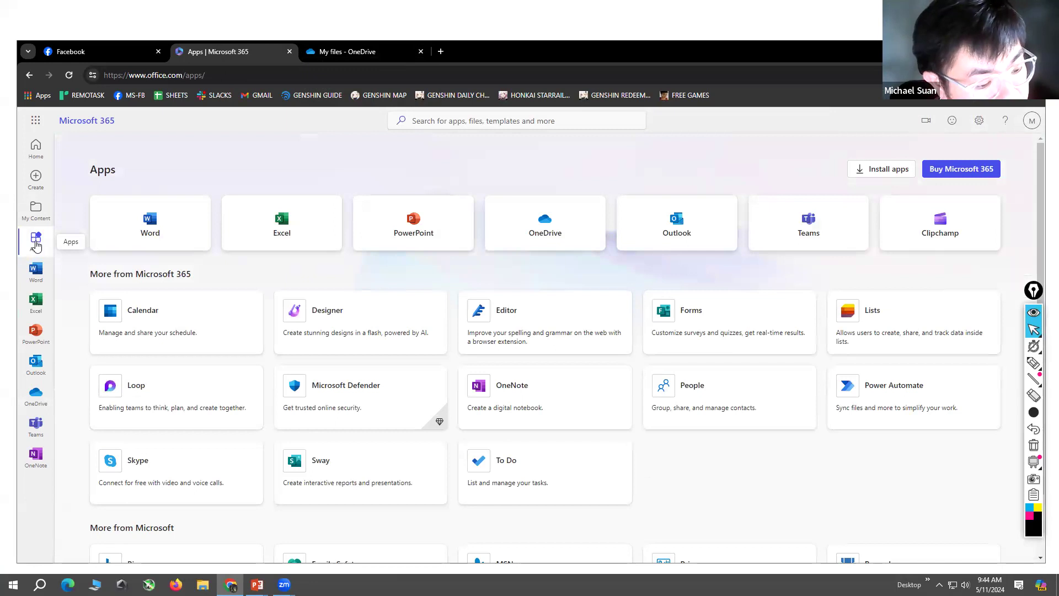
Step: Create a blank presentation in PowerPoint for the web and dismiss the 60-second tour offer
click(437, 222)
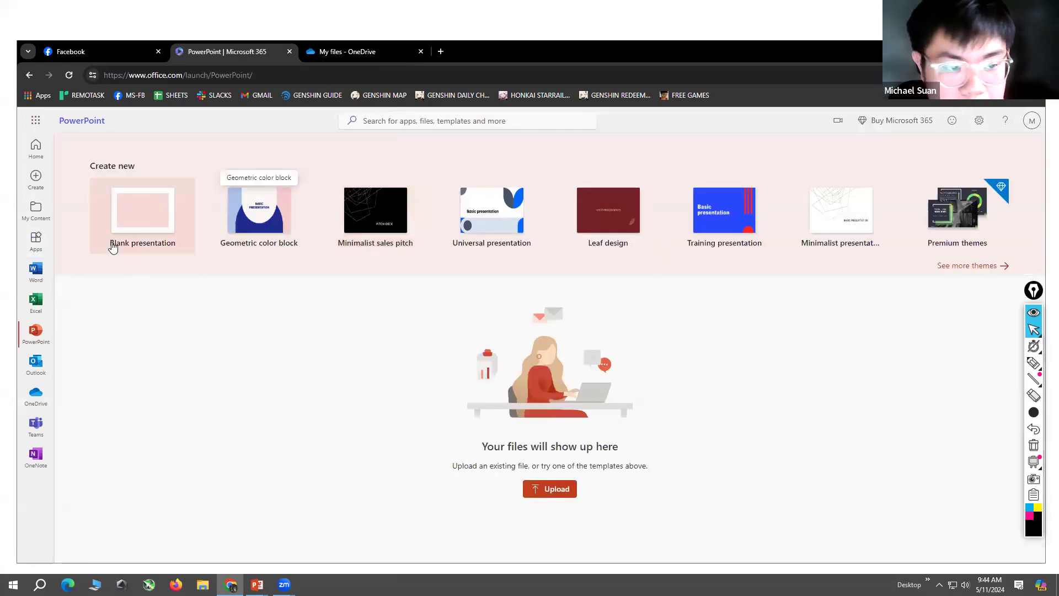
click(154, 215)
drag(904, 55, 847, 0)
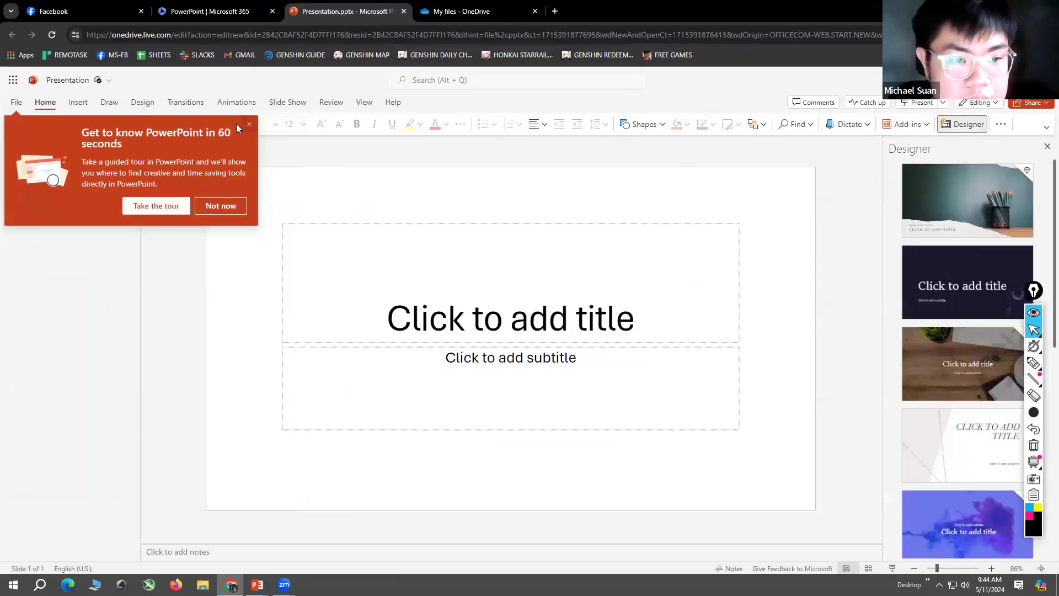
click(246, 126)
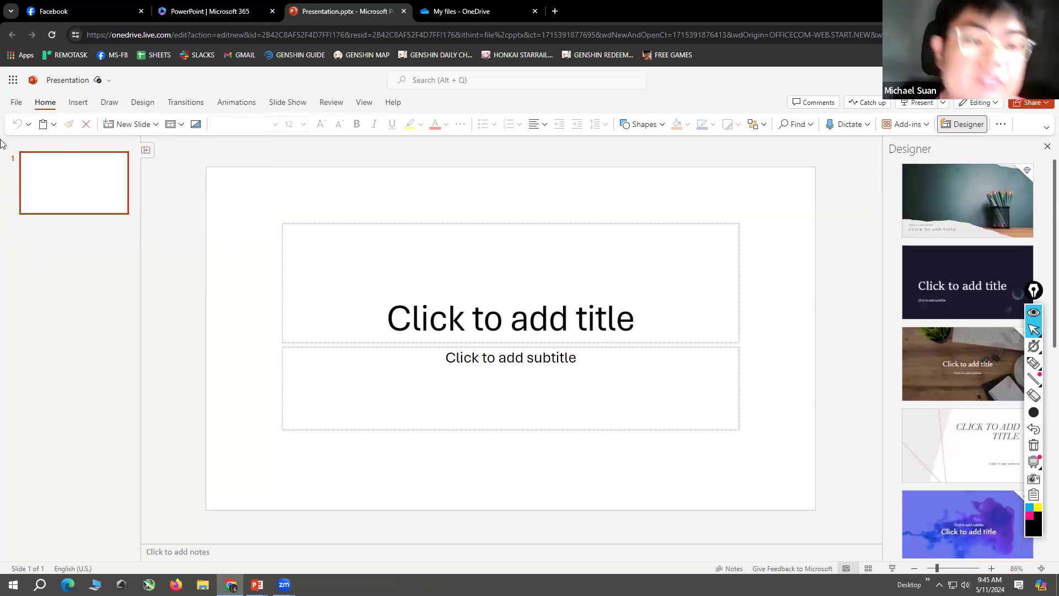
Step: Outline the slide thumbnail pane with a freehand black pen annotation, and return to the normal pointer
right_click(63, 240)
click(60, 231)
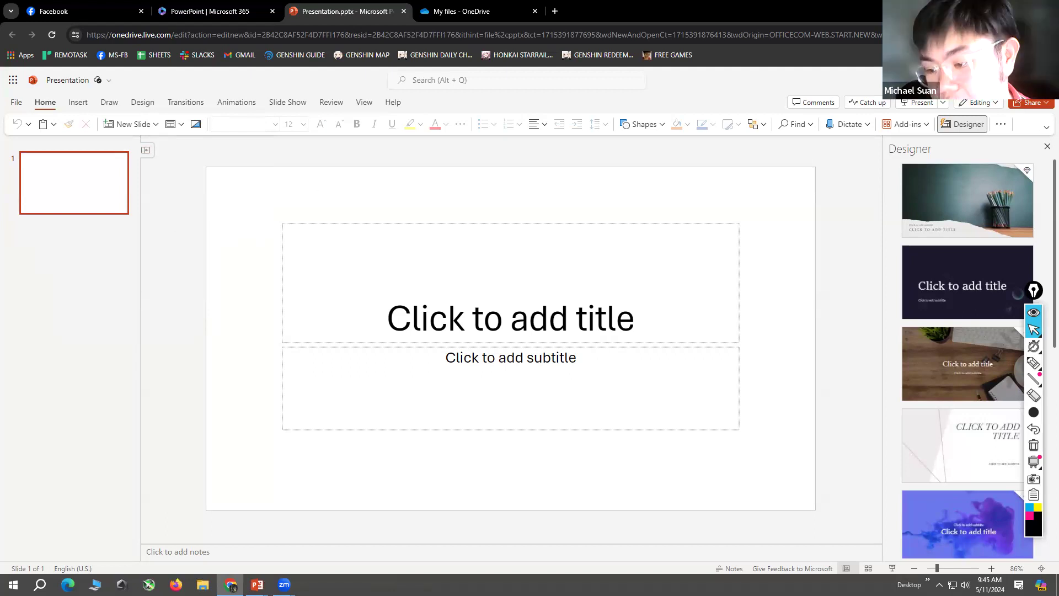
click(1035, 363)
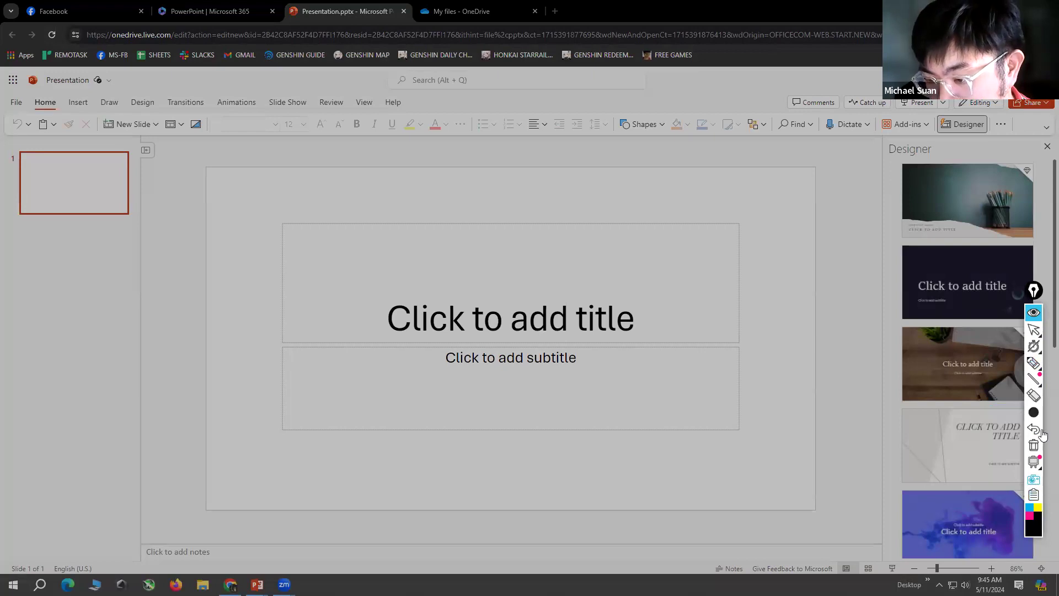
click(1034, 364)
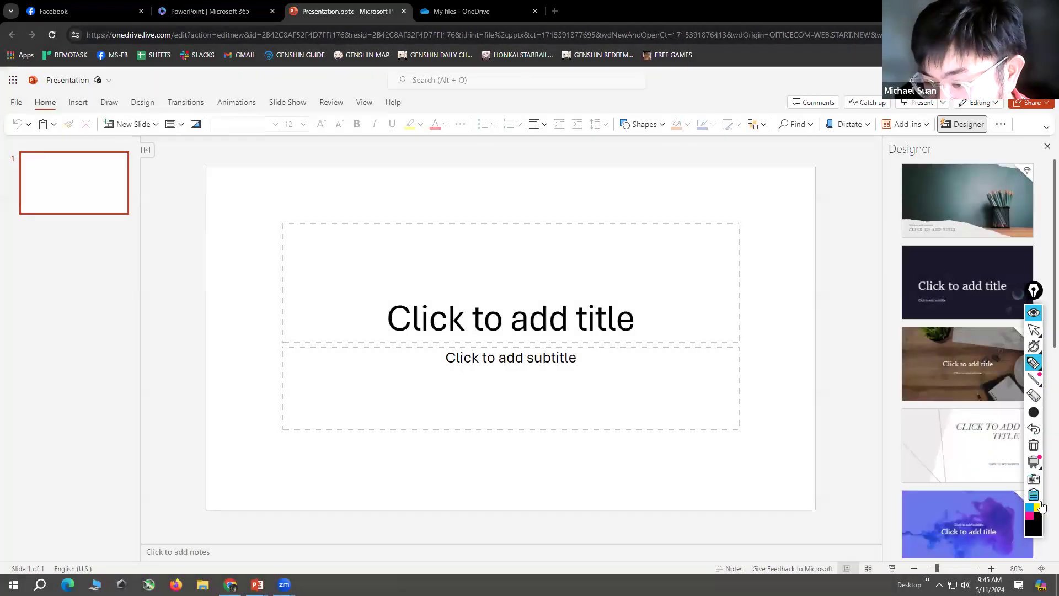
mouse_move(4, 134)
mouse_down()
mouse_move(160, 457)
mouse_move(4, 552)
mouse_move(10, 142)
mouse_move(10, 166)
mouse_up()
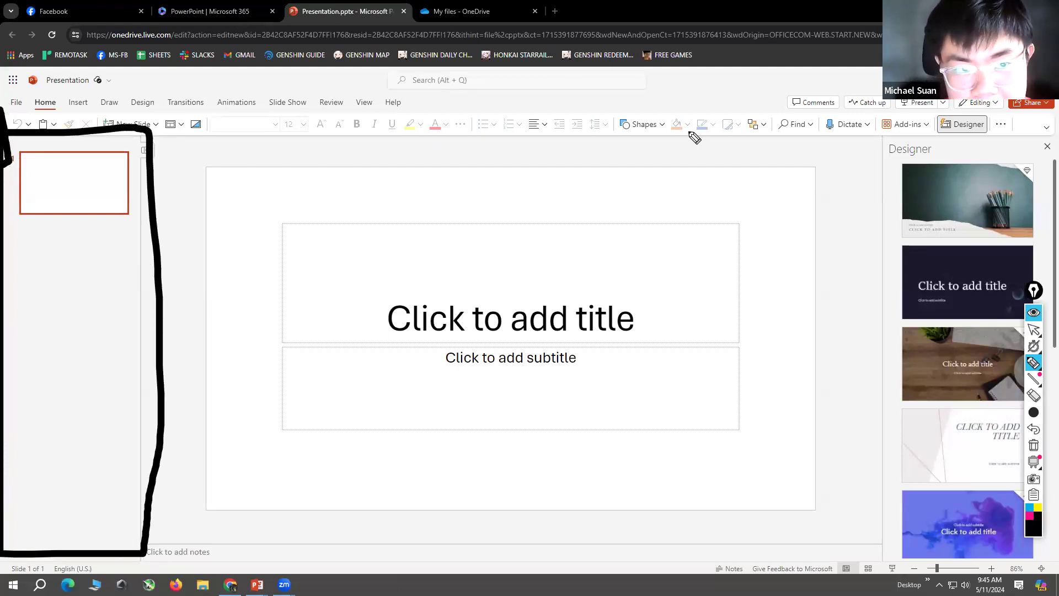
click(1034, 329)
Step: Add a new slide after the title slide and enter CATS as its title
right_click(42, 268)
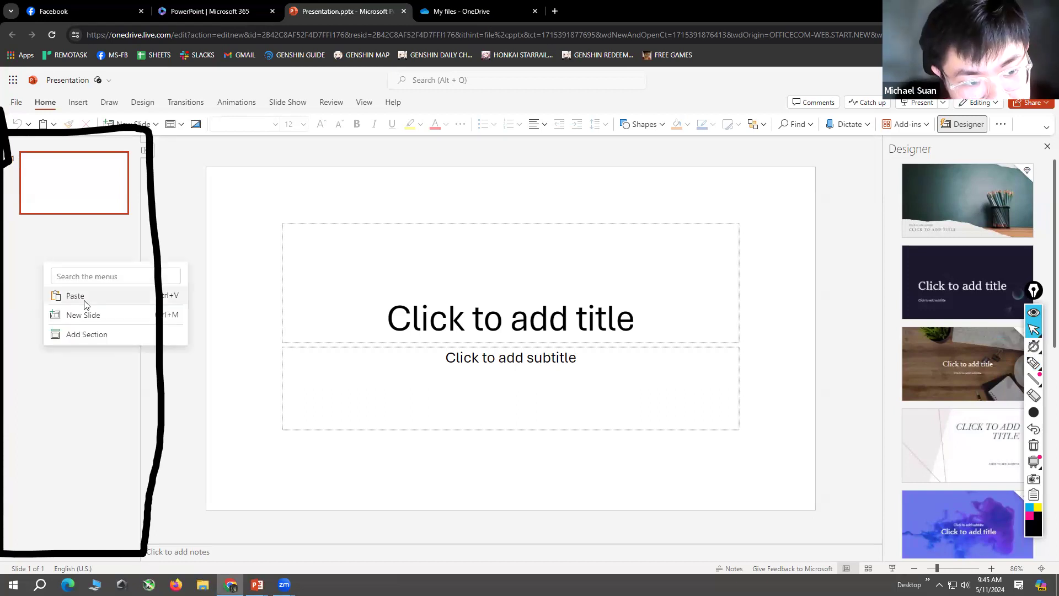
click(85, 315)
click(374, 227)
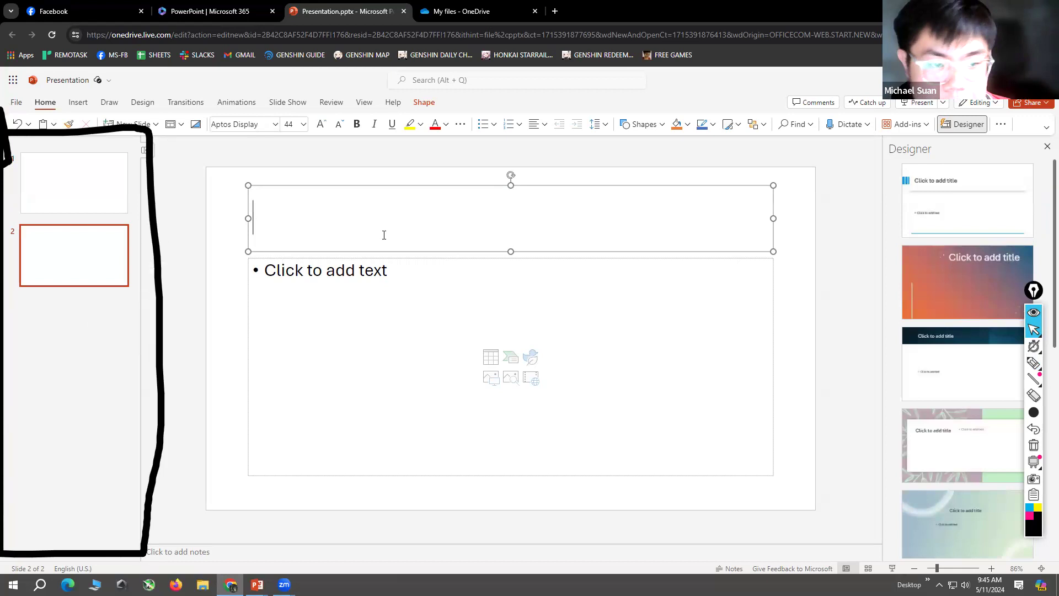
text(CATS)
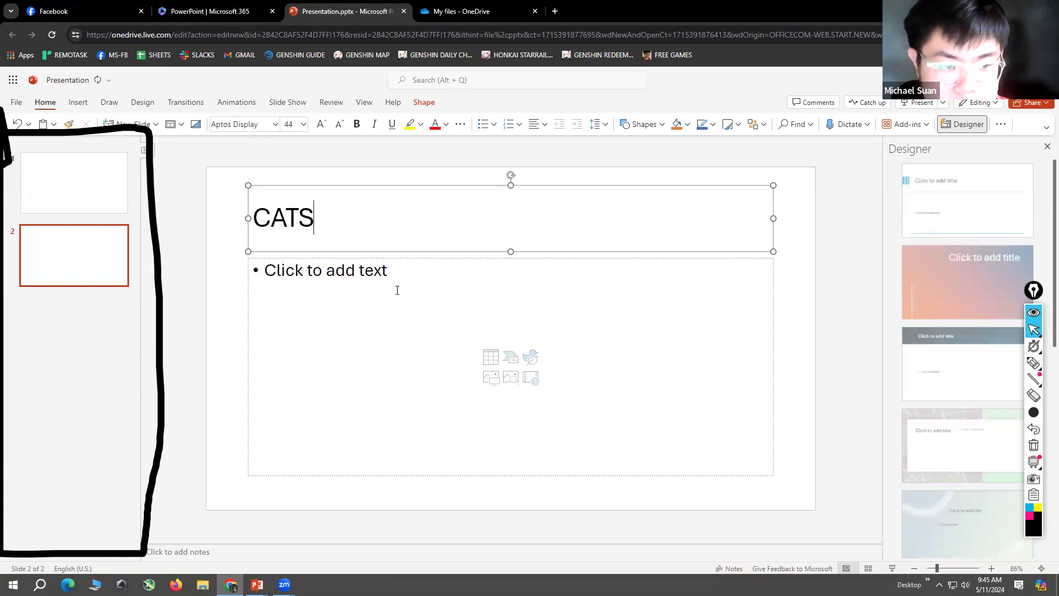
Step: Insert the picture images.jpg from the device's Desktop folder into the content area of the CATS slide
click(391, 282)
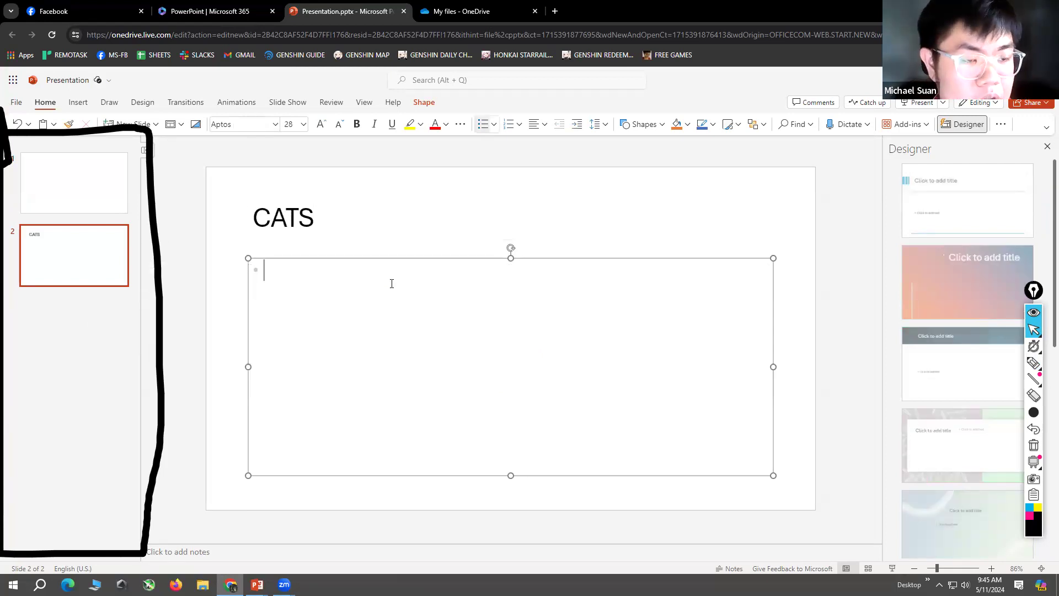
click(78, 105)
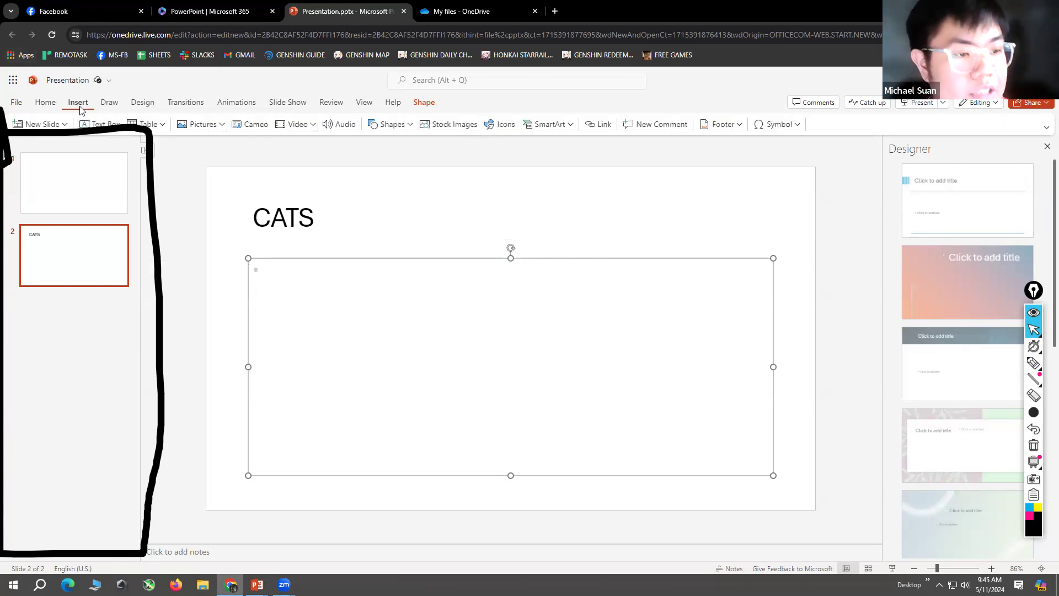
click(214, 125)
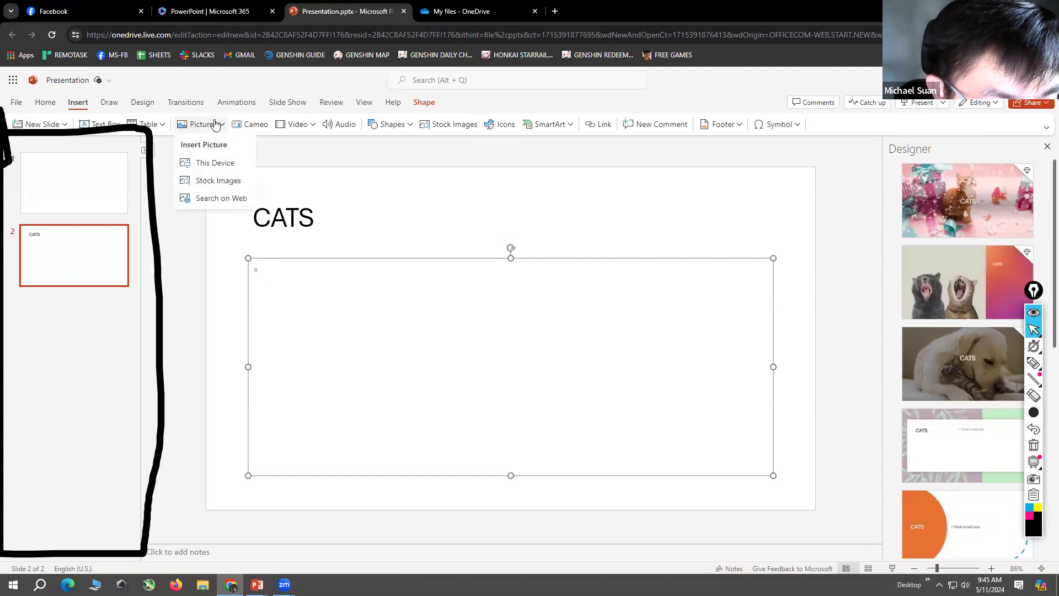
click(231, 167)
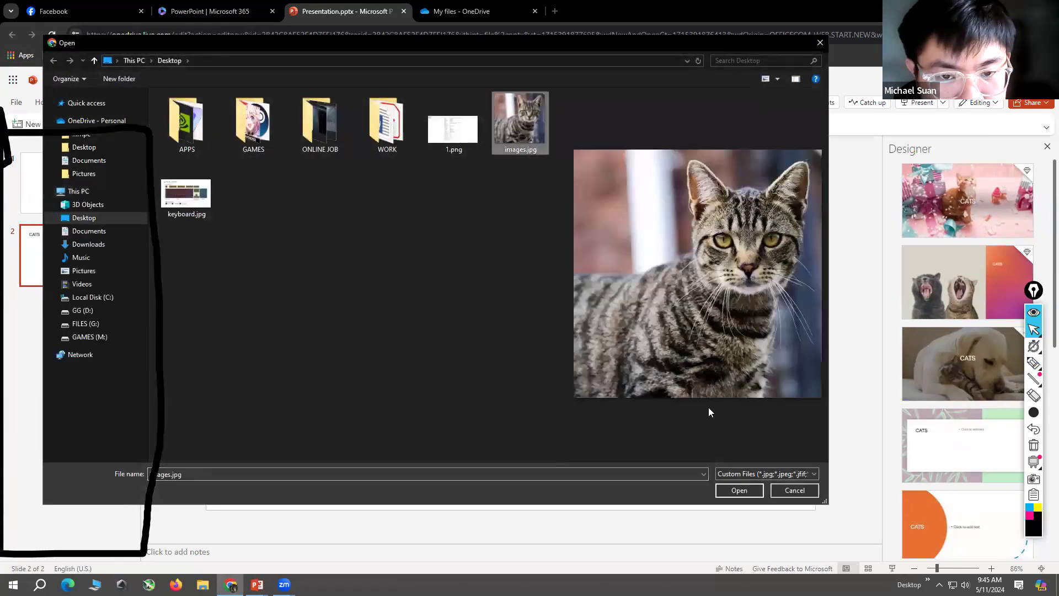
click(739, 490)
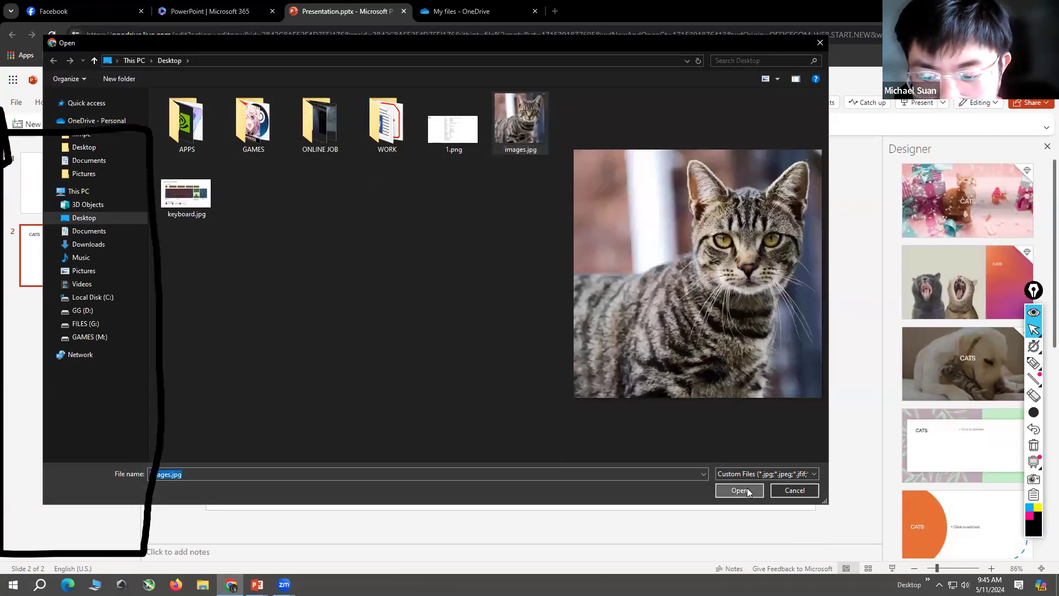